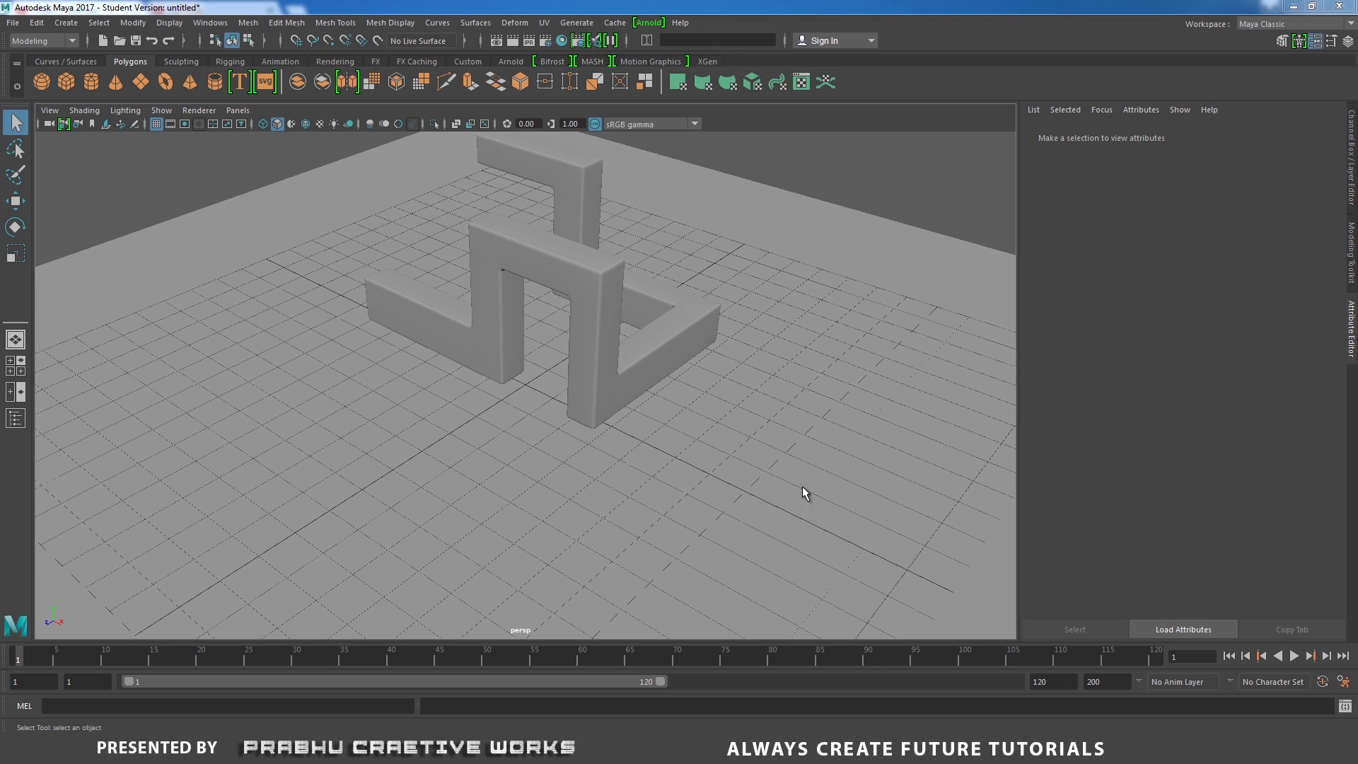
- Examine the bent beam model and its ground plane from several angles, including the bevelled edges on its wireframe
alt+drag(770, 408, 675, 458)
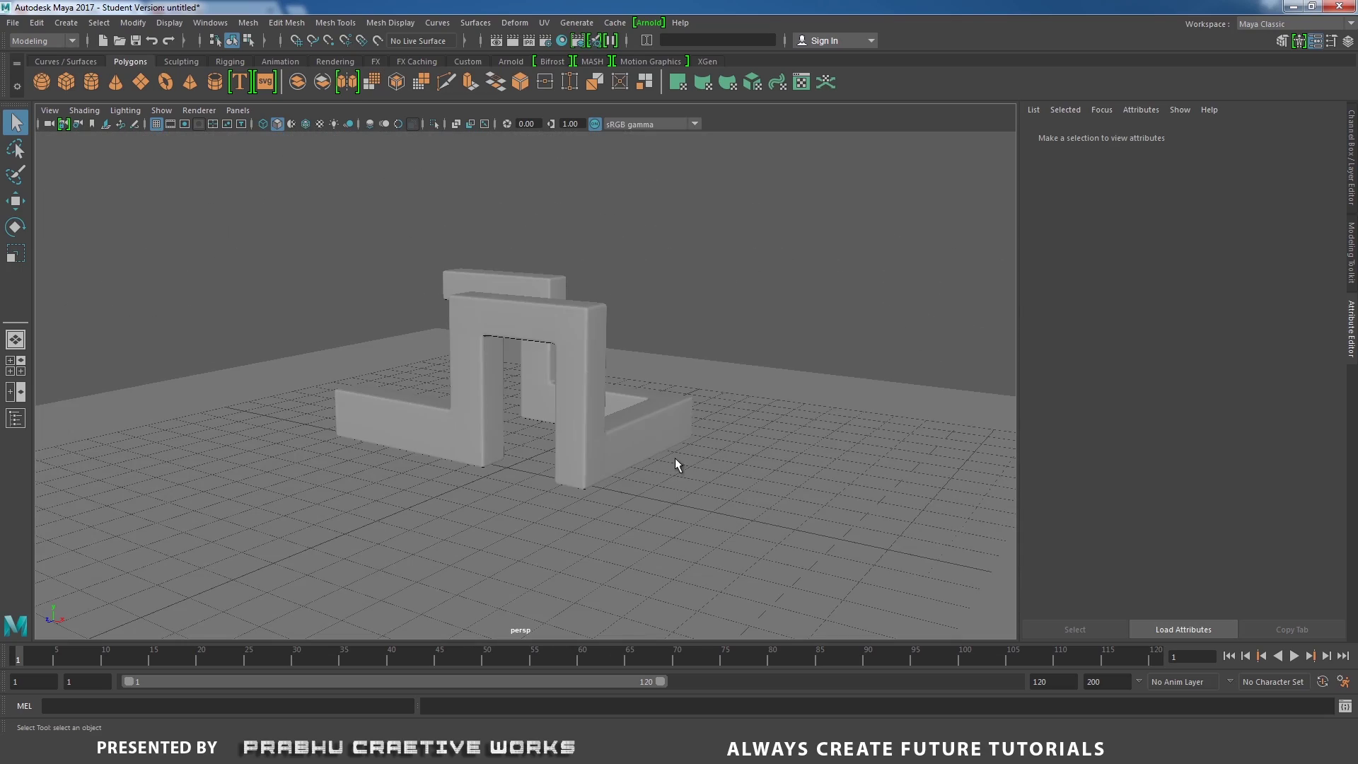
click(554, 364)
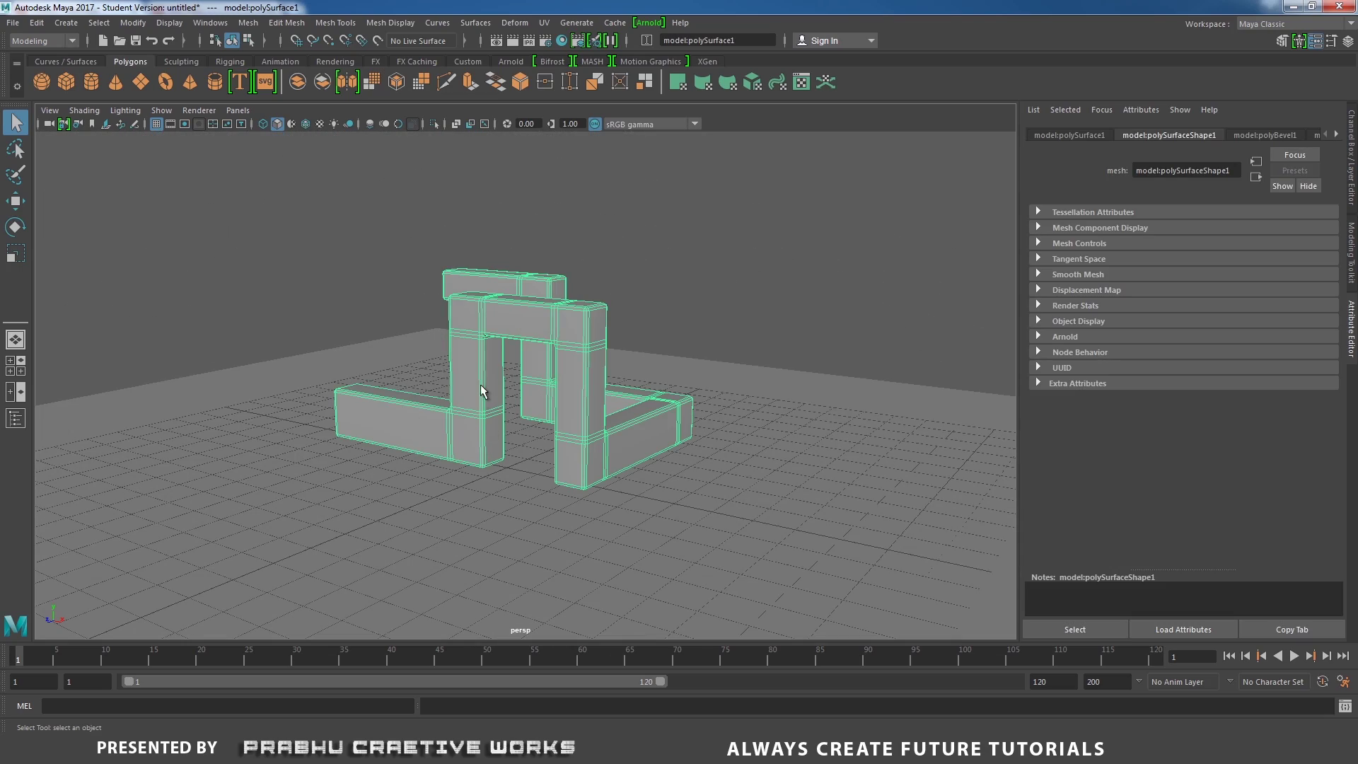
alt+drag(623, 469, 568, 294)
click(674, 248)
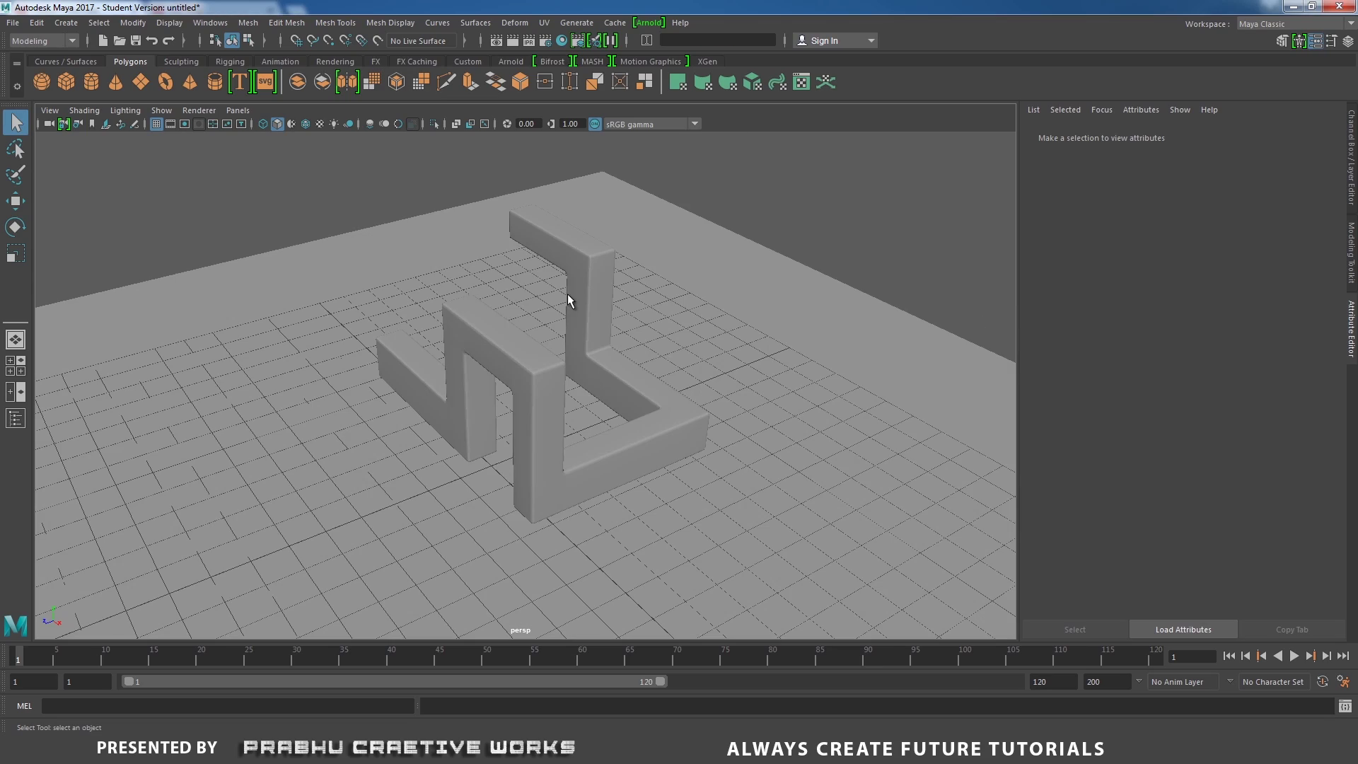
click(576, 256)
scroll(615, 303, up, 2)
scroll(594, 358, up, 3)
scroll(762, 422, up, 2)
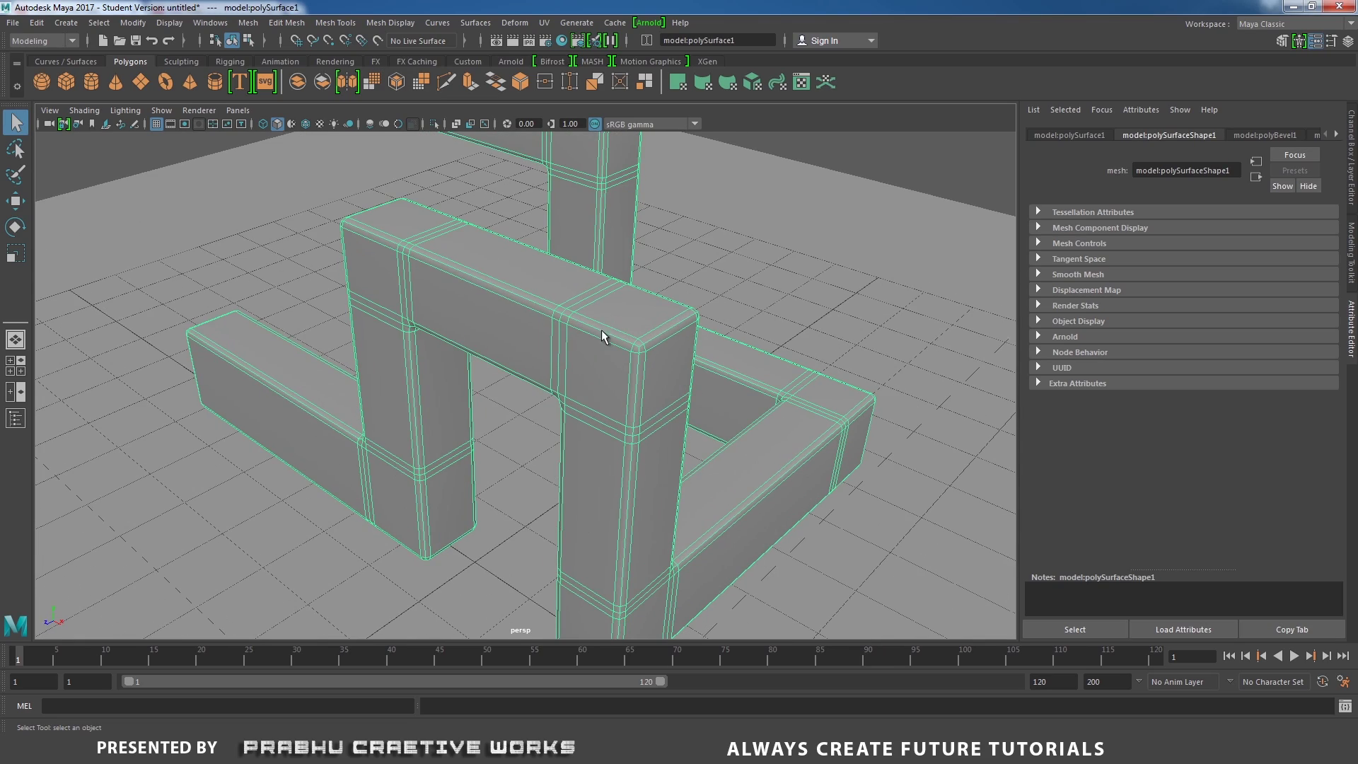
scroll(660, 385, down, 5)
alt+drag(660, 385, 553, 355)
click(637, 224)
alt+drag(637, 225, 428, 342)
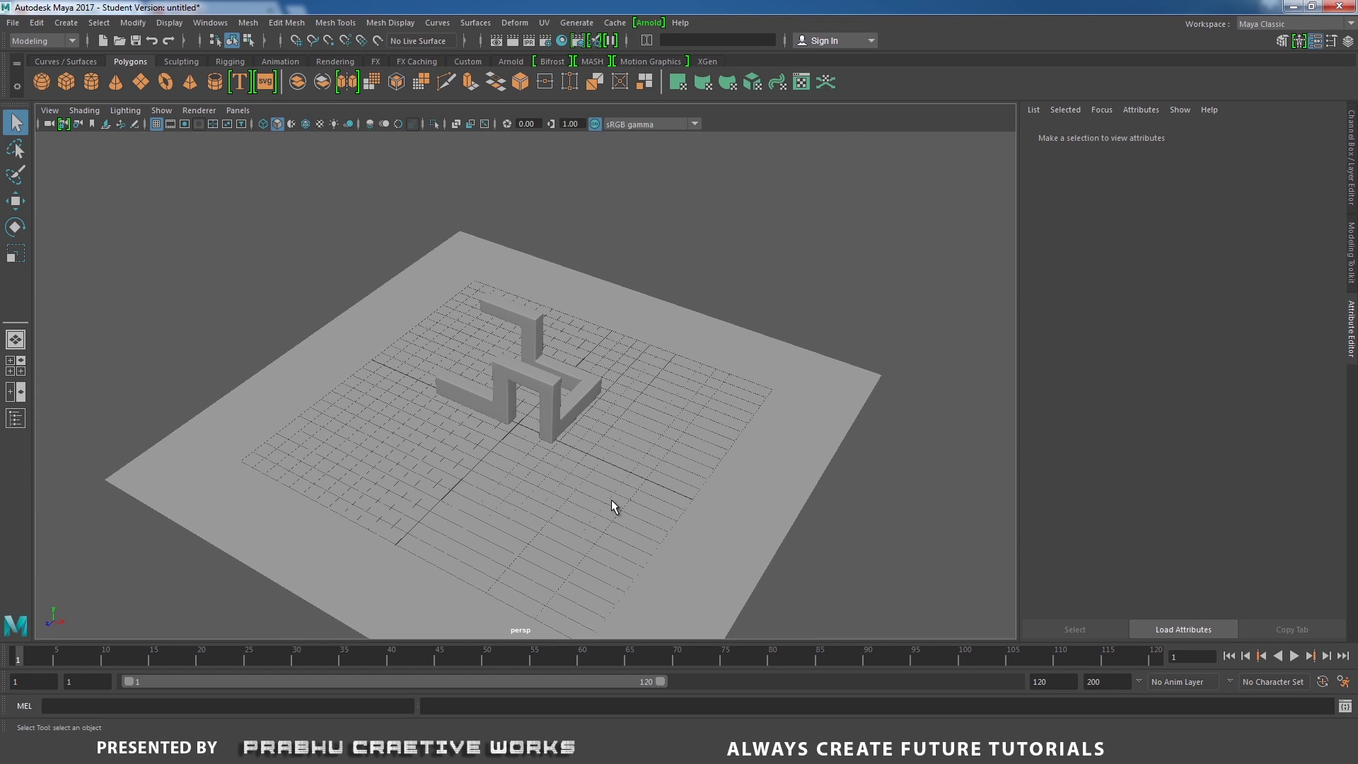
- Show the top and perspective views side by side and create a new camera on the grid
key(space)
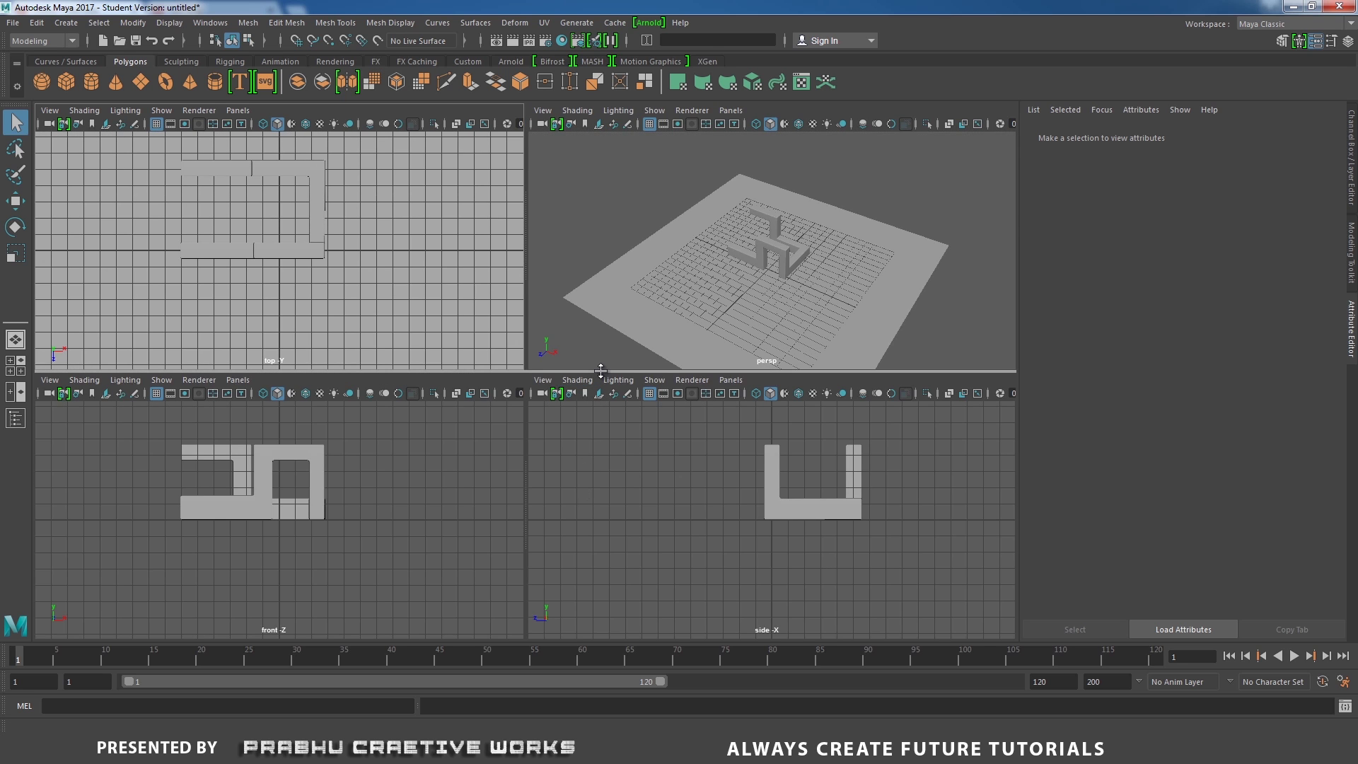
drag(597, 372, 626, 654)
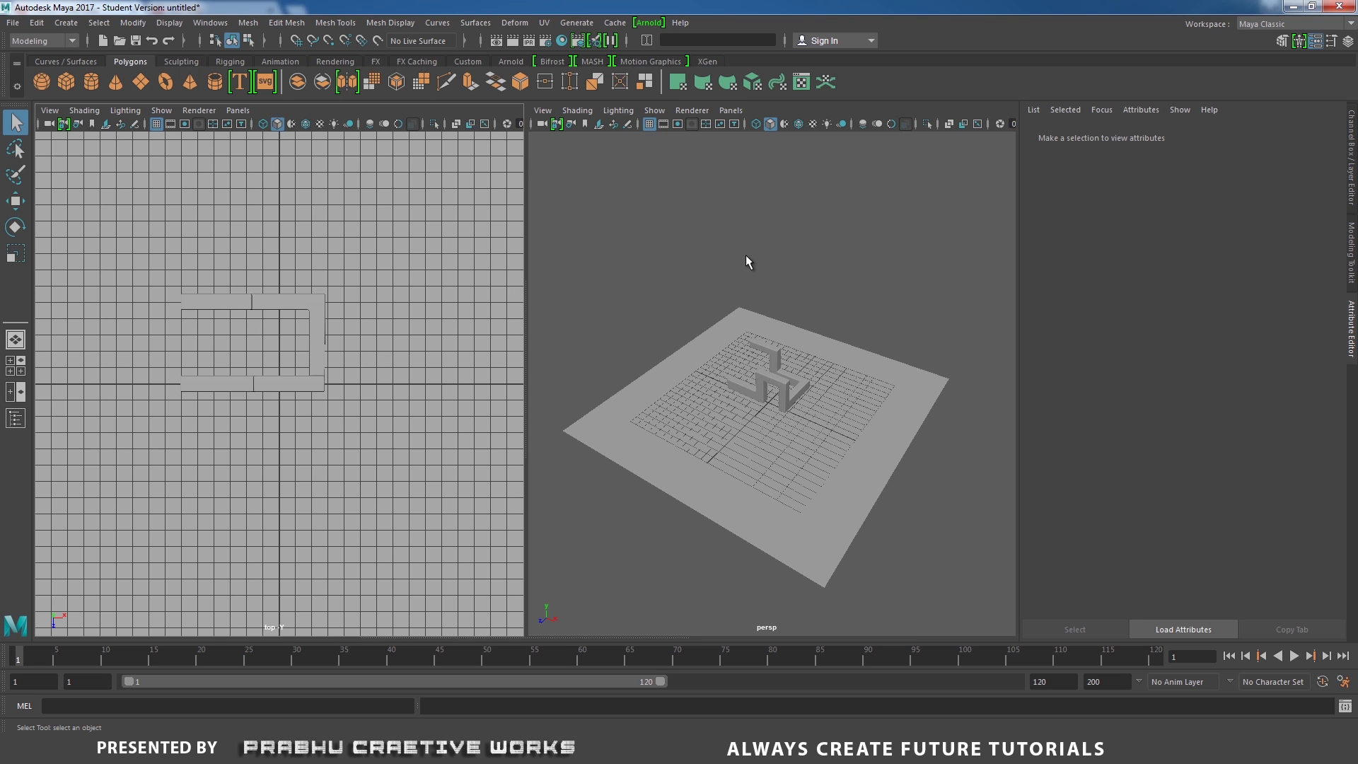
click(336, 62)
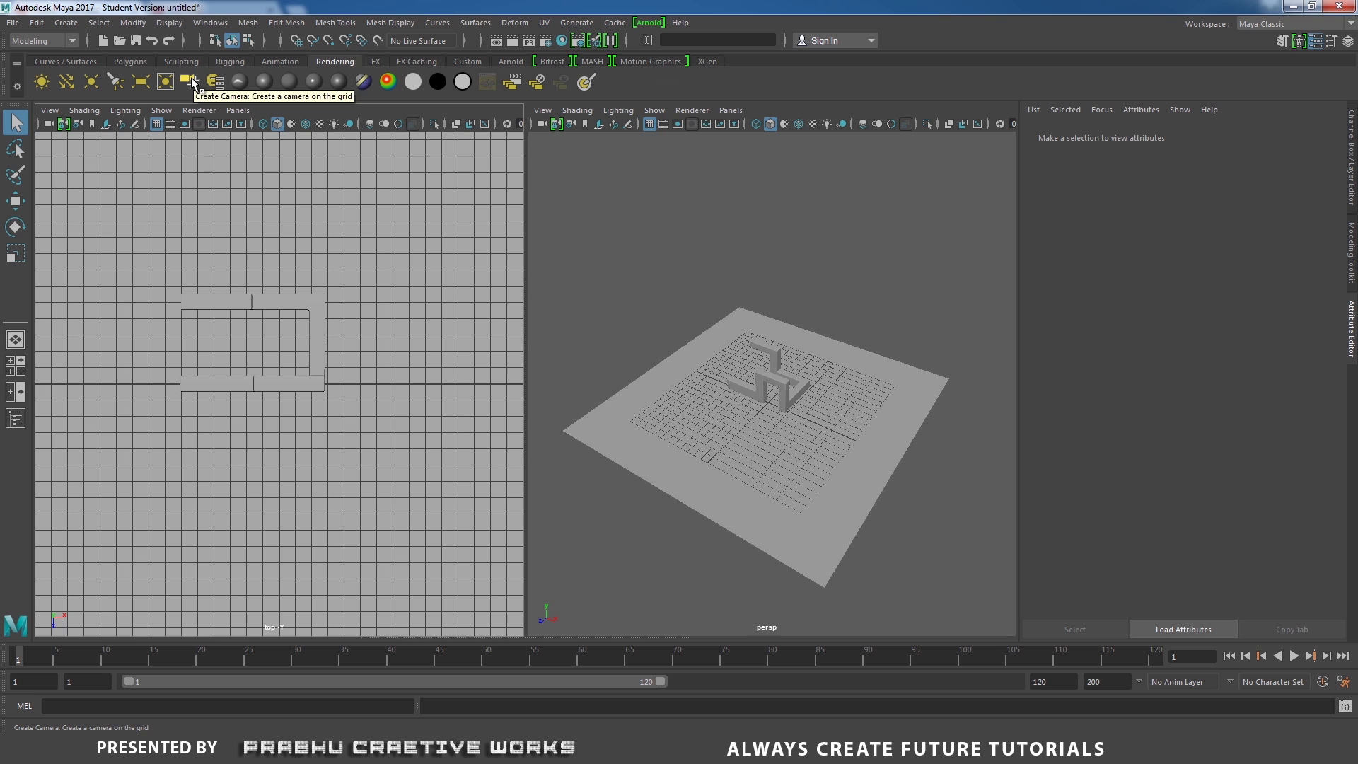
click(193, 83)
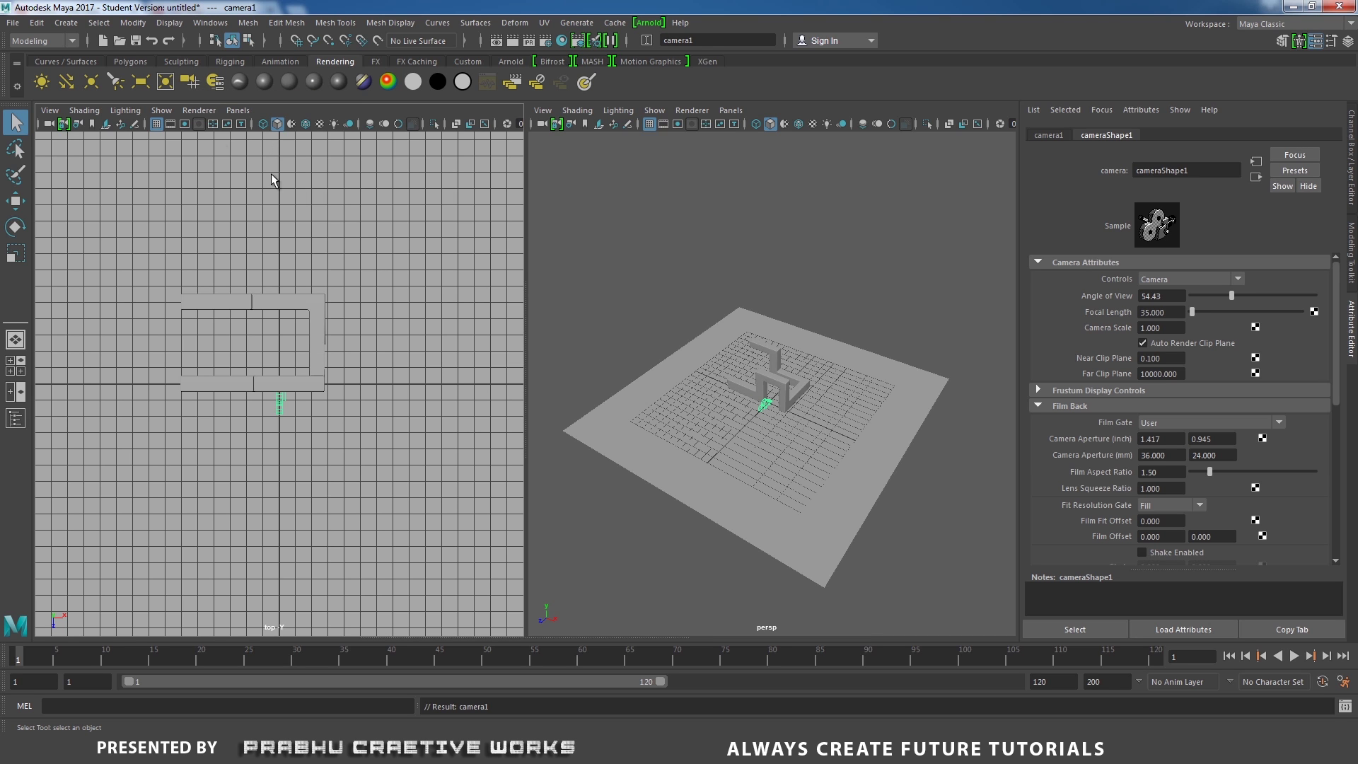
- Make the top view look through camera1 and frame the bent beam model from an elevated angle
click(234, 112)
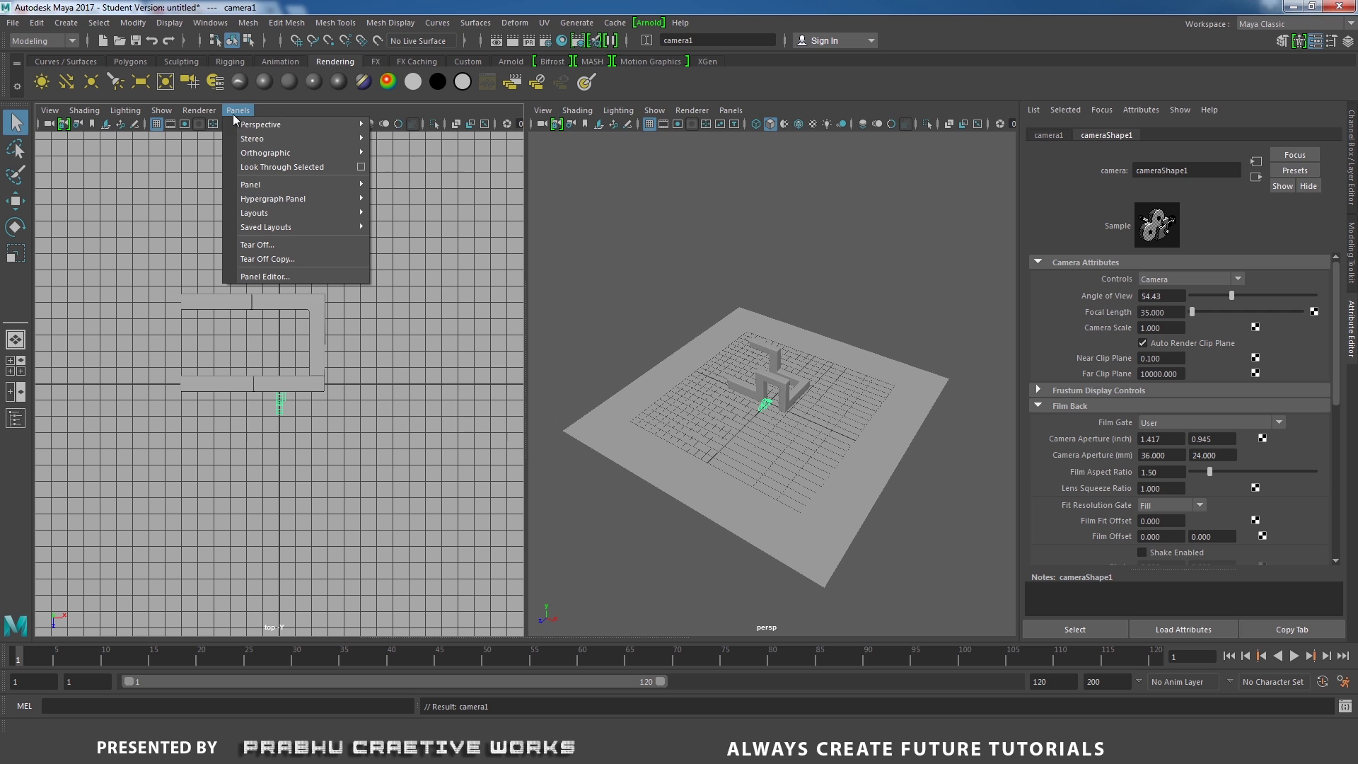
mouse_move(319, 125)
click(401, 128)
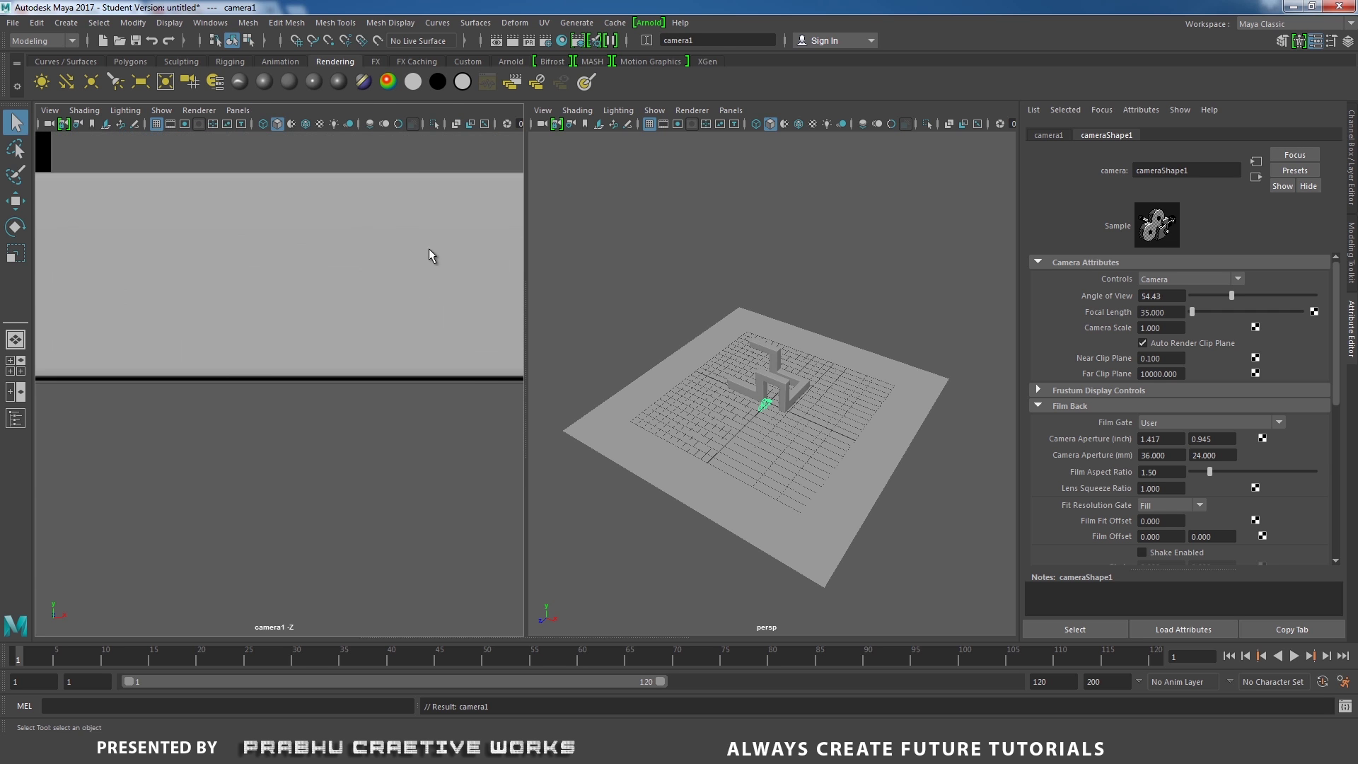
alt+drag(471, 382, 262, 336)
- Set camera1's fit to Overscan, display its resolution gate, and reframe the beam model inside the gate
click(50, 110)
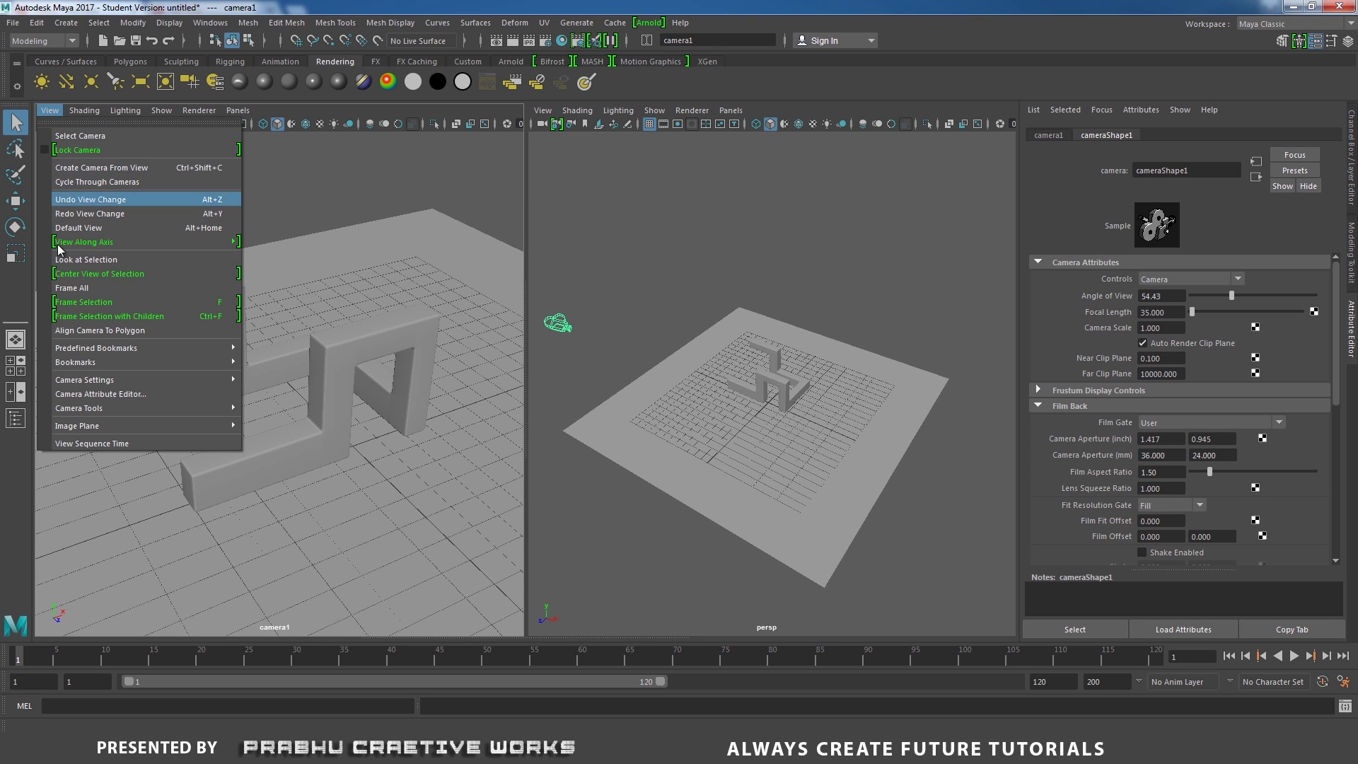
mouse_move(149, 382)
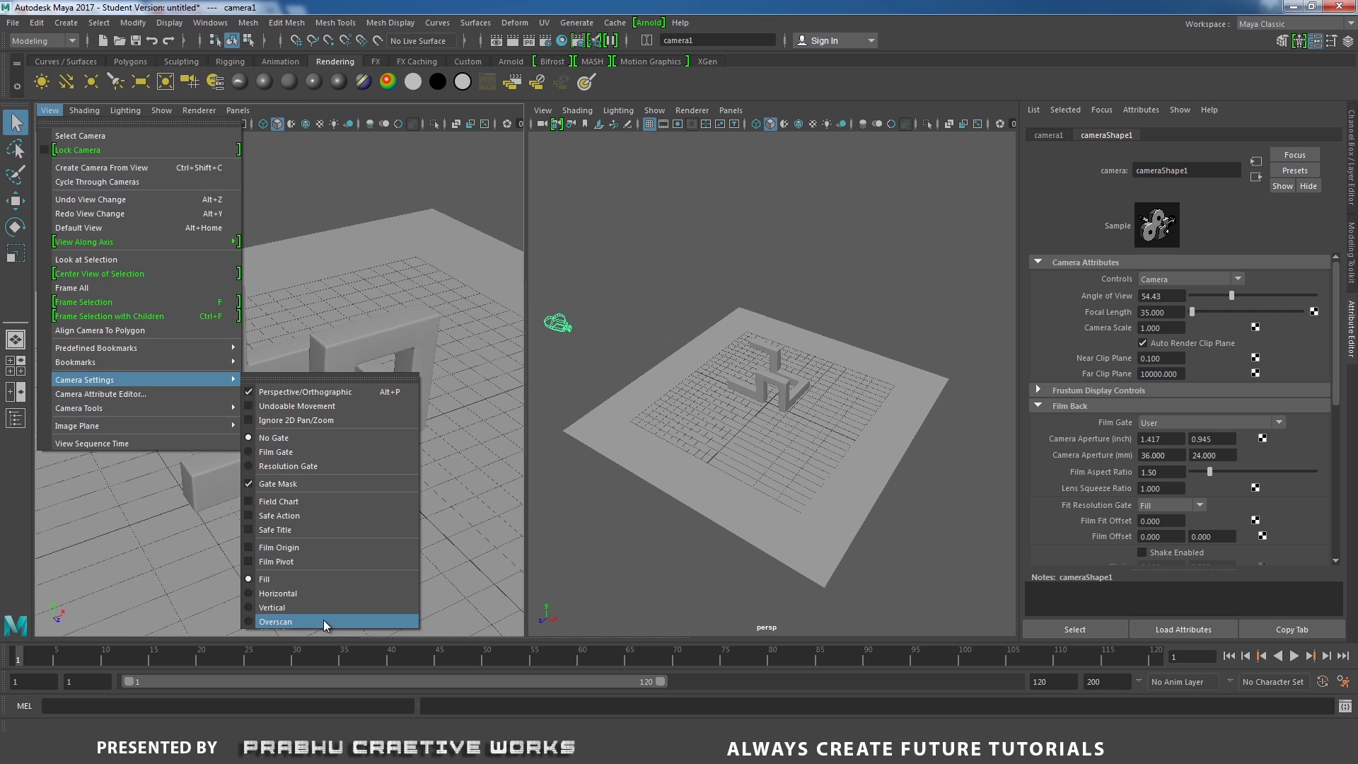
click(283, 622)
click(60, 114)
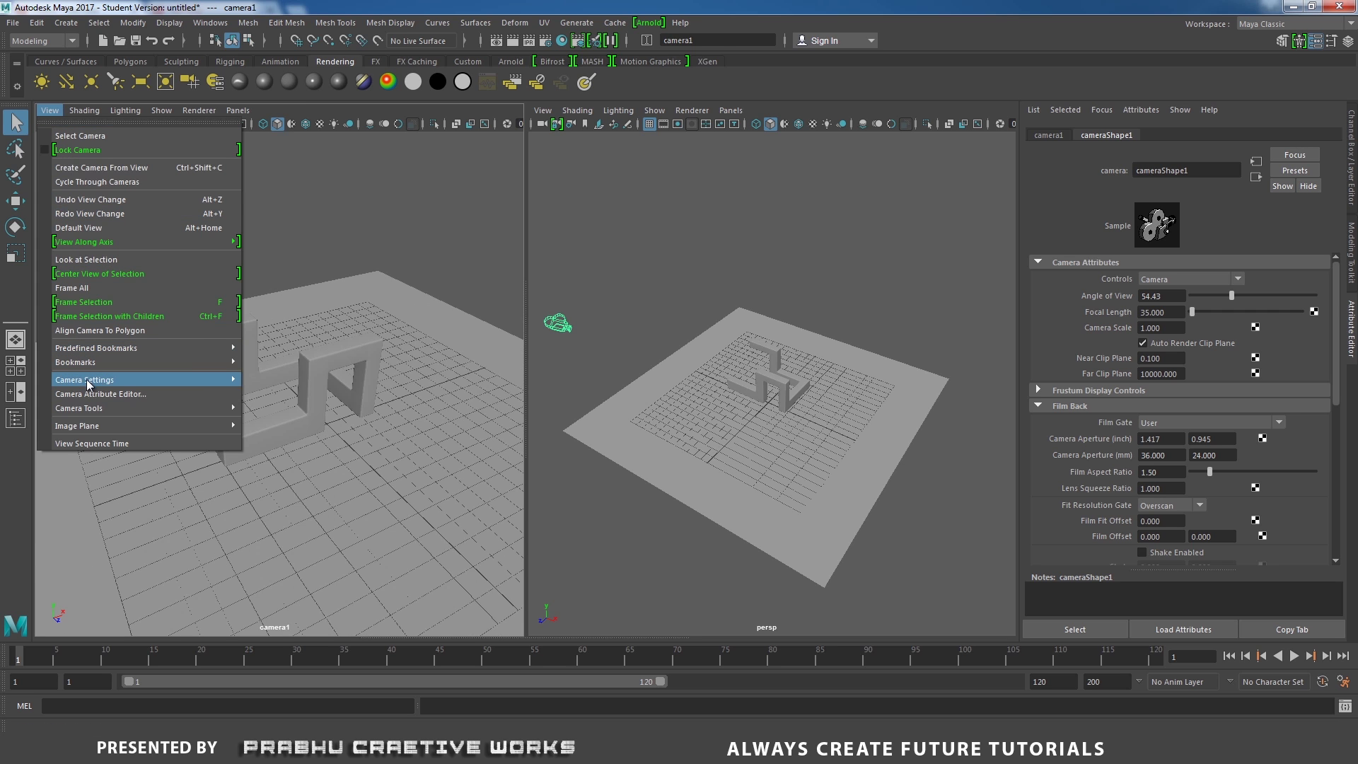
mouse_move(177, 380)
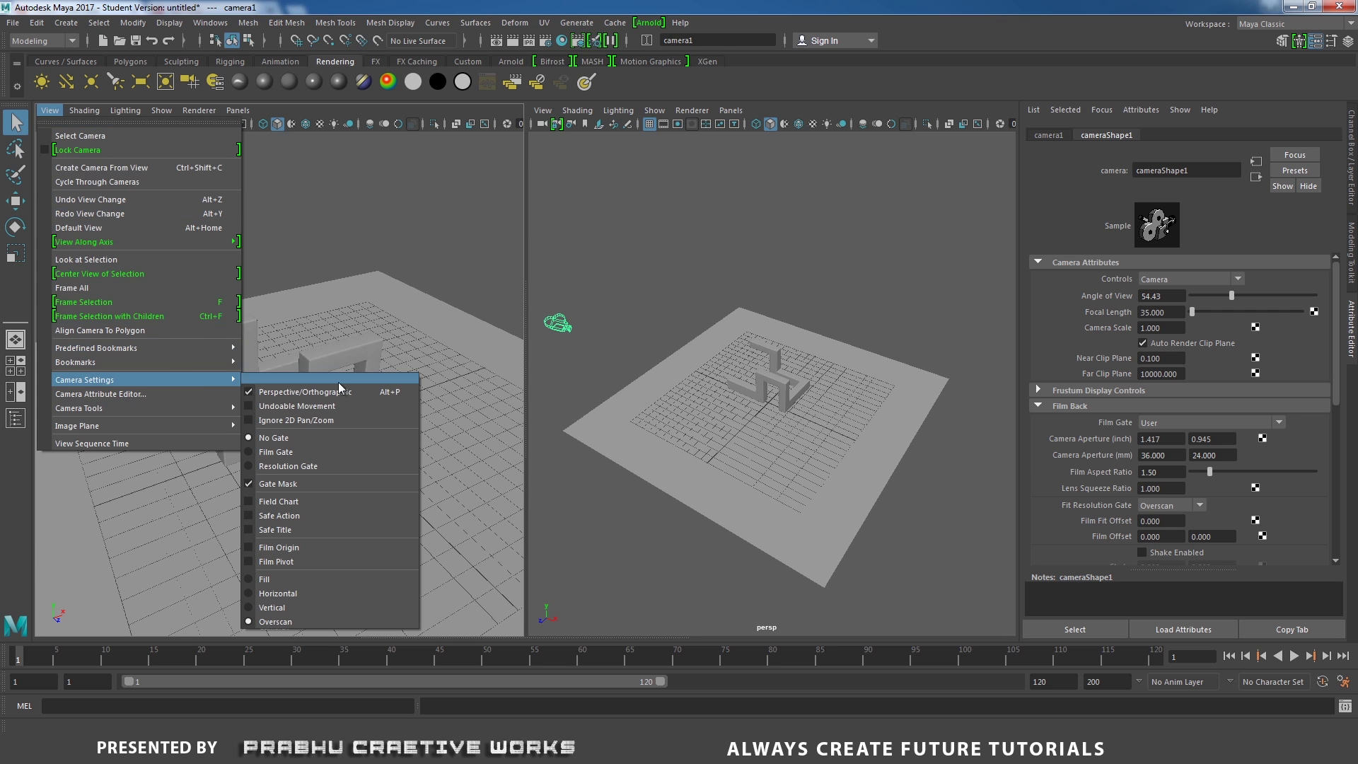
click(300, 468)
alt+drag(284, 452, 293, 417)
mouse_move(294, 418)
alt+right_down()
mouse_move(318, 454)
mouse_move(306, 390)
mouse_move(308, 403)
alt+right_up()
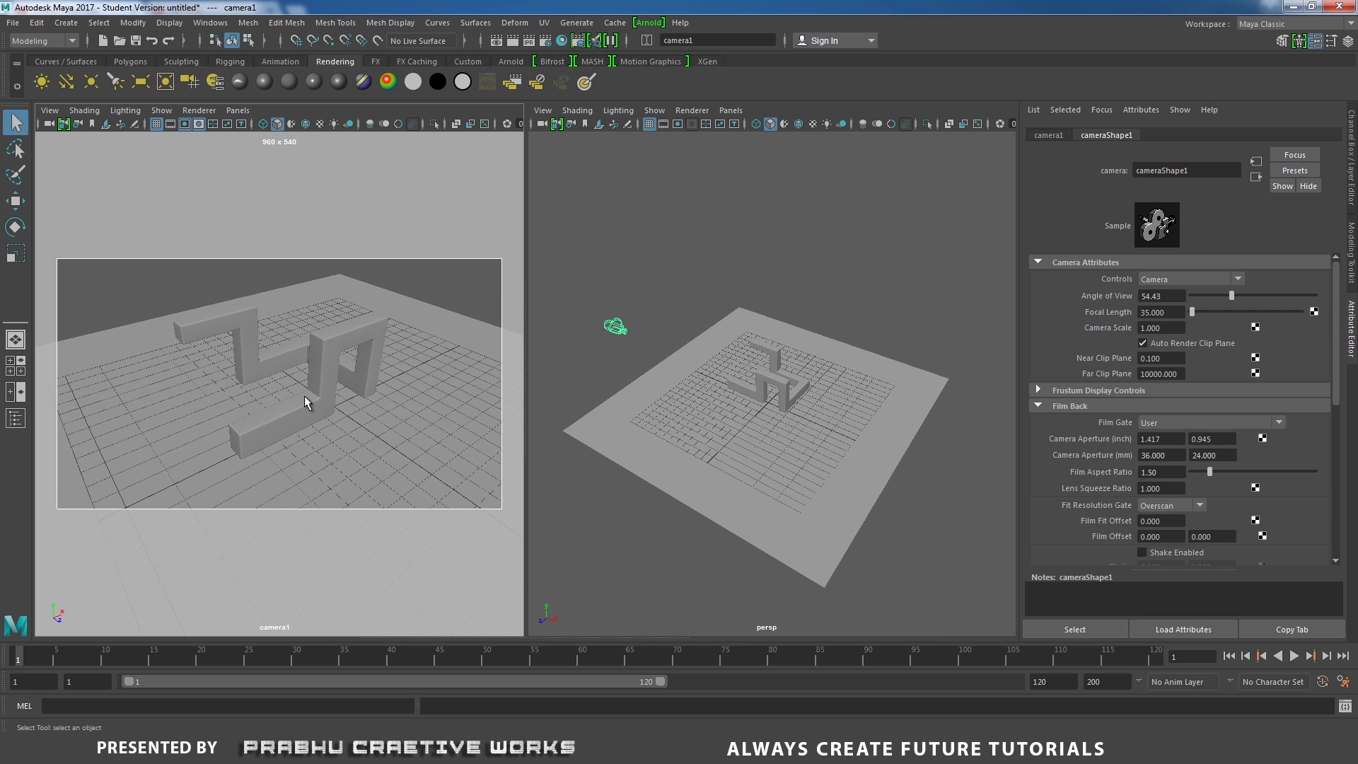
- Scale the ground plane up uniformly until it fills the background of camera1's resolution gate
click(362, 423)
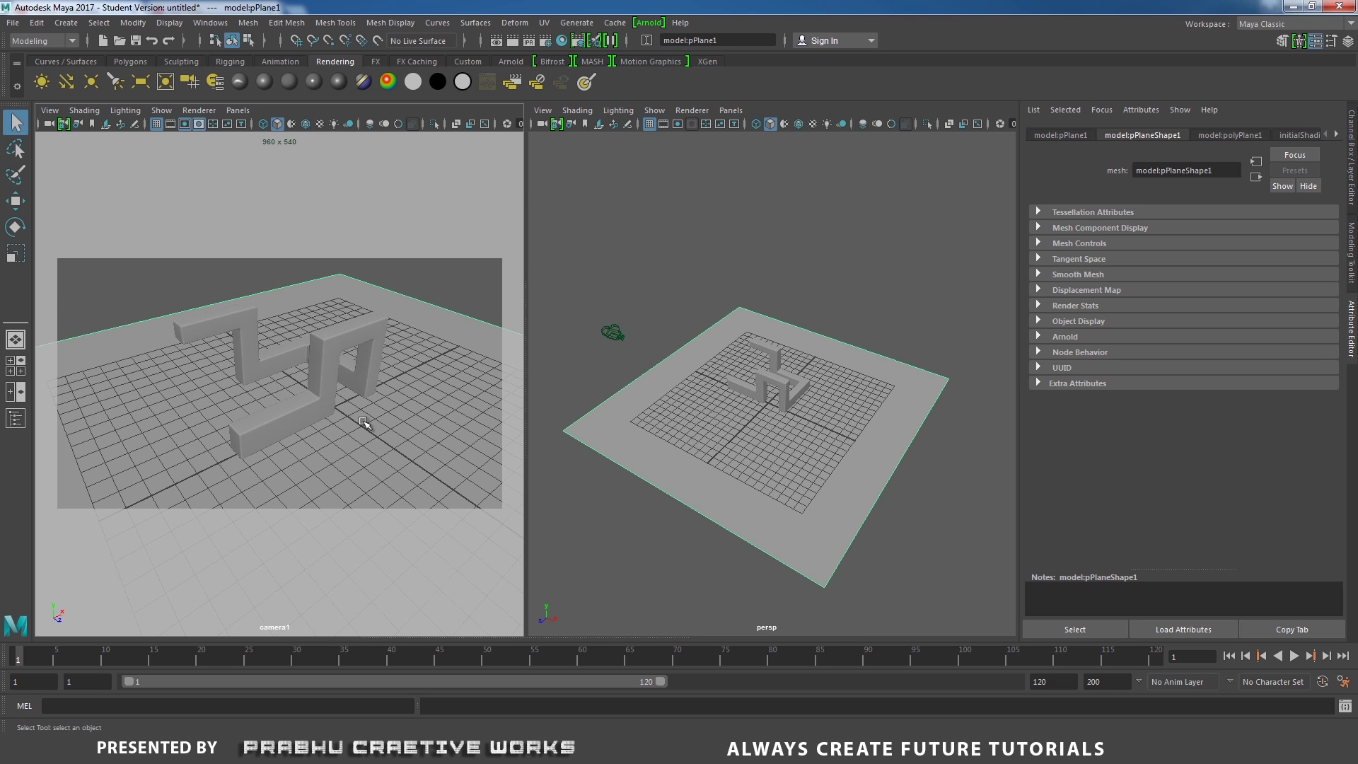
key(r)
drag(334, 407, 891, 2)
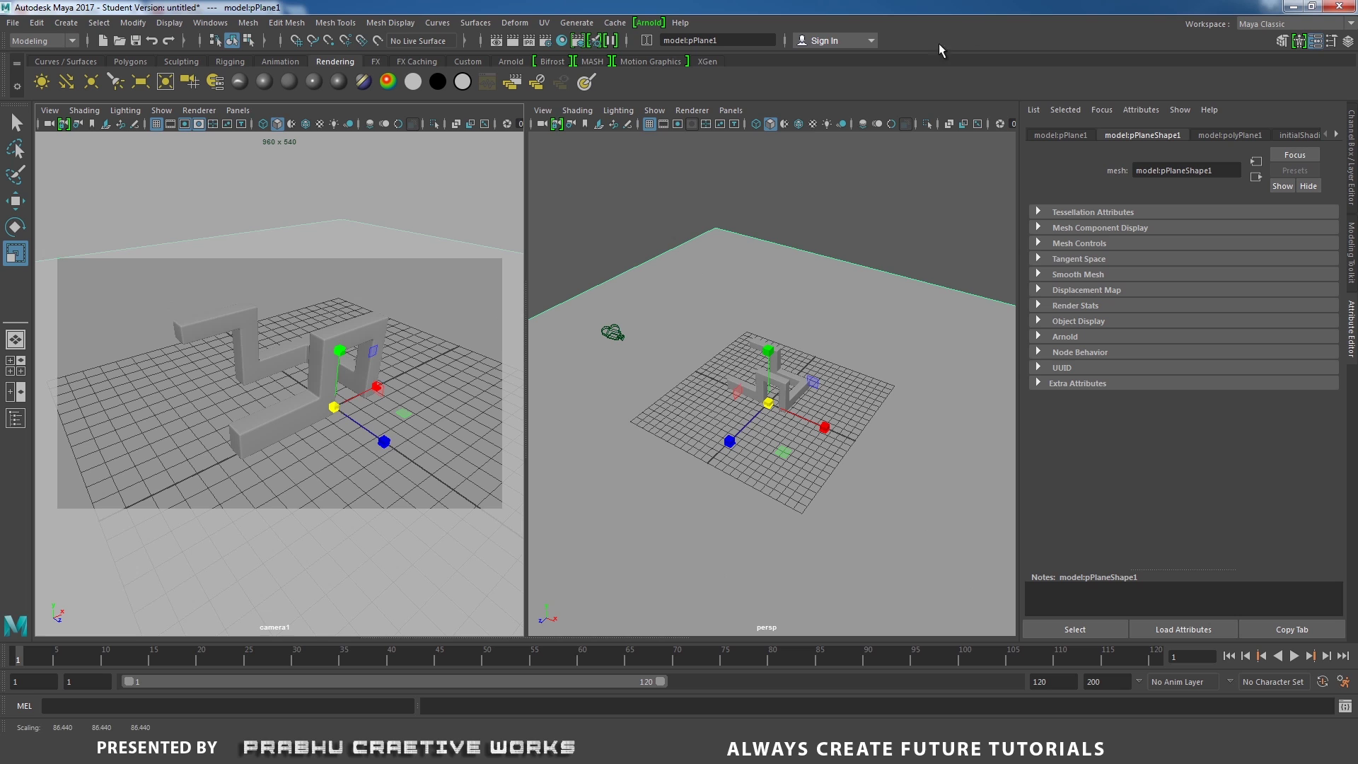
drag(334, 407, 133, 491)
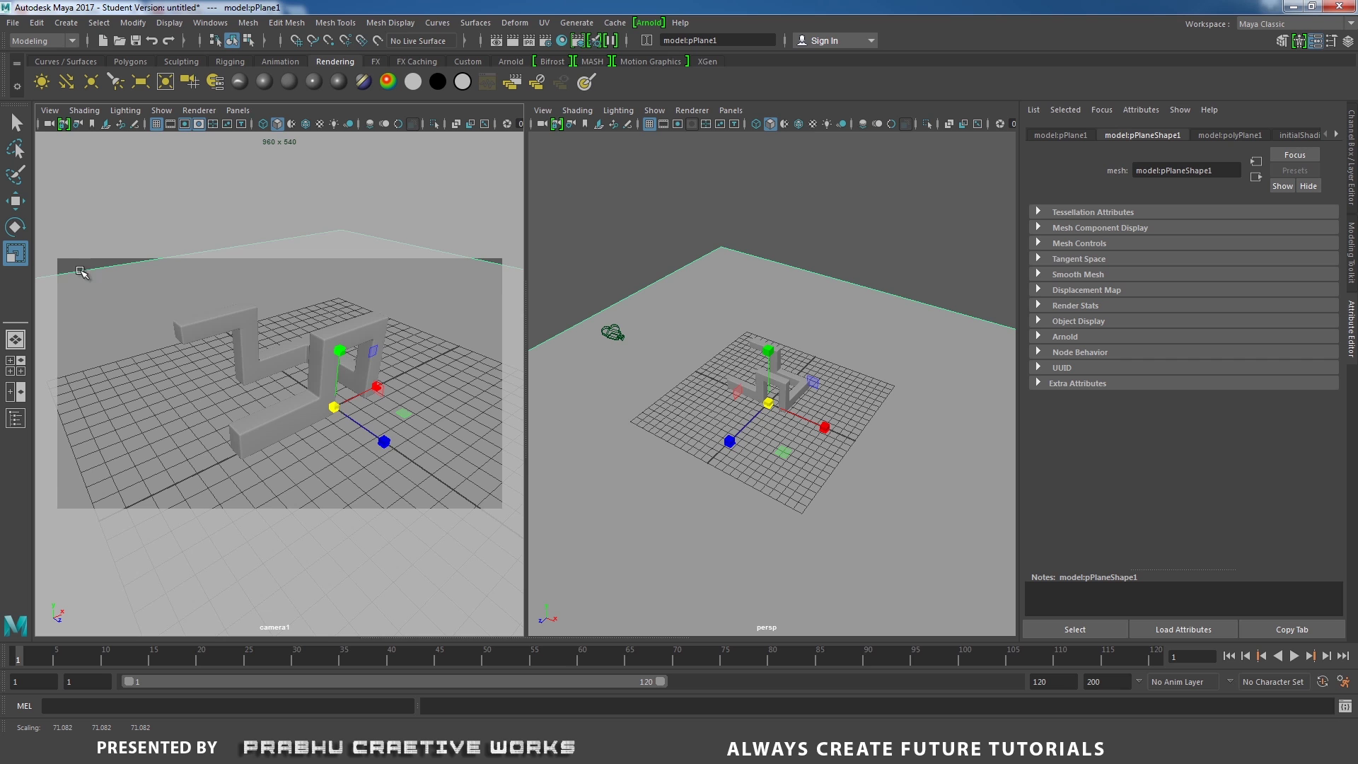
drag(334, 407, 825, 143)
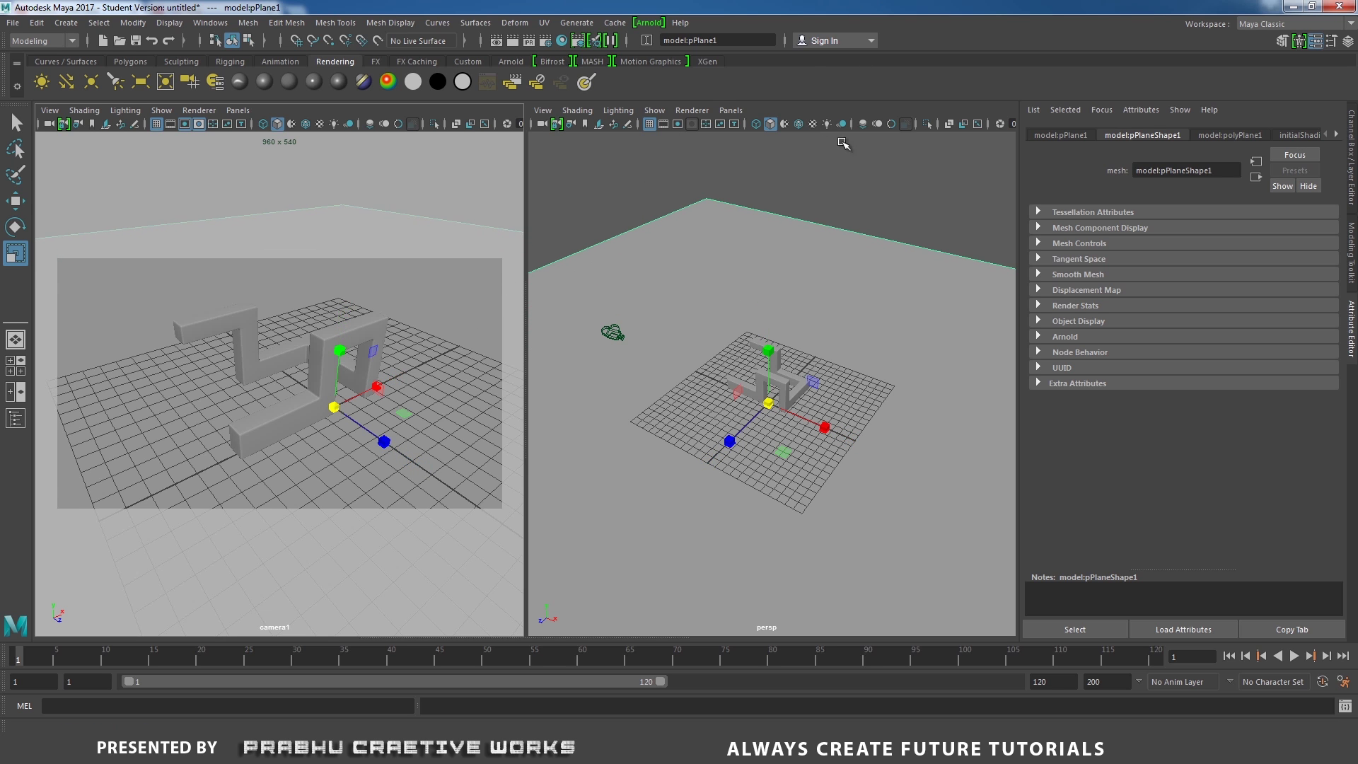
click(864, 142)
- Assign a new Arnold aiStandard material to the ground plane and name it gorund_aiStandard1
alt+drag(791, 268, 768, 237)
alt+drag(760, 304, 779, 342)
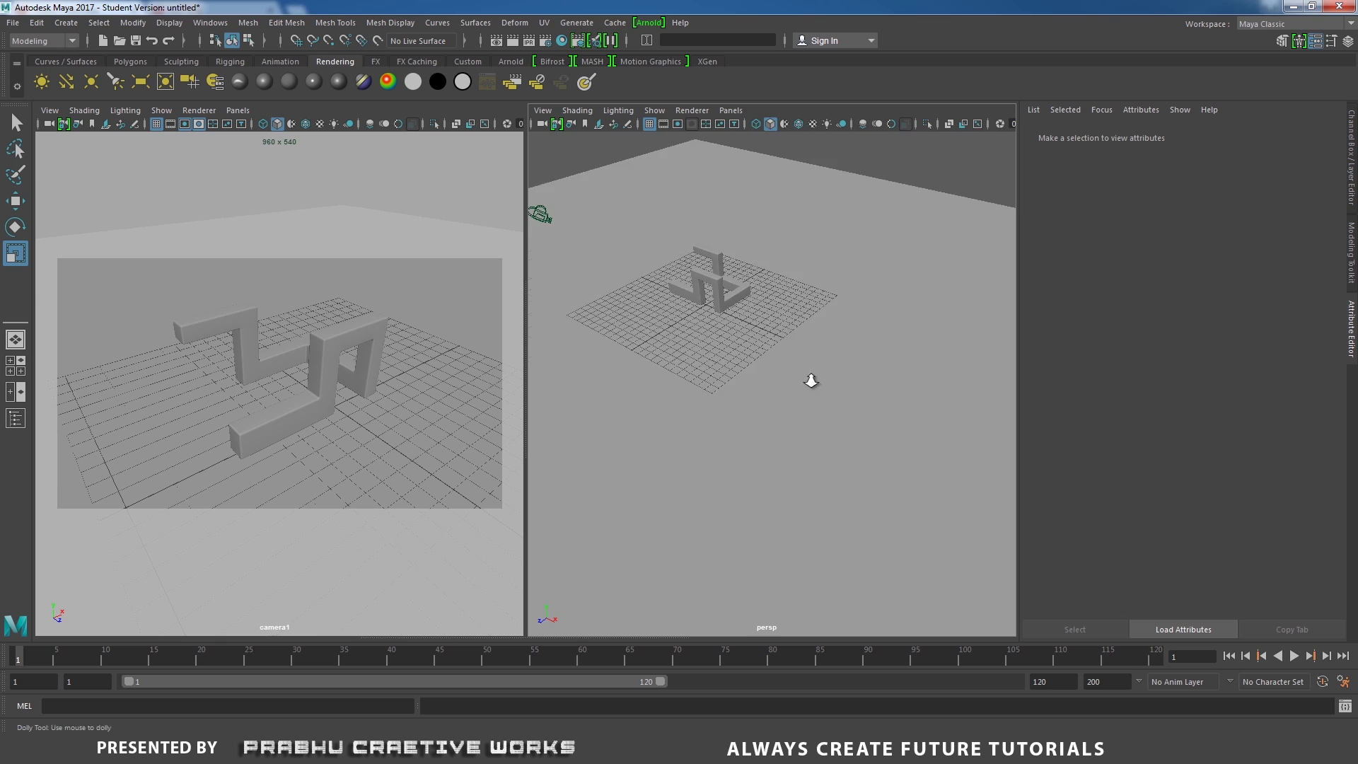
alt+right_drag(779, 343, 893, 325)
alt+middle_drag(755, 227, 855, 446)
alt+drag(758, 406, 931, 392)
alt+right_drag(932, 392, 545, 279)
alt+drag(545, 279, 840, 380)
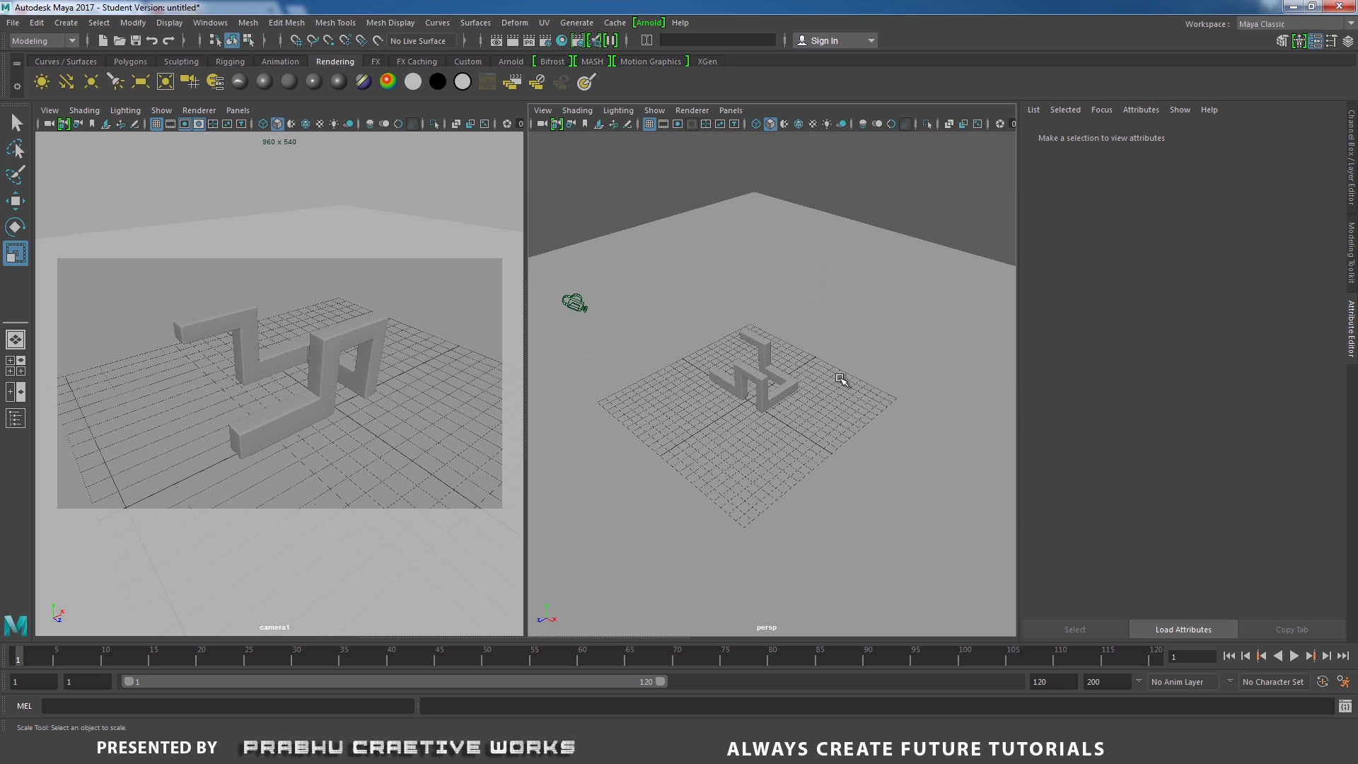
click(812, 303)
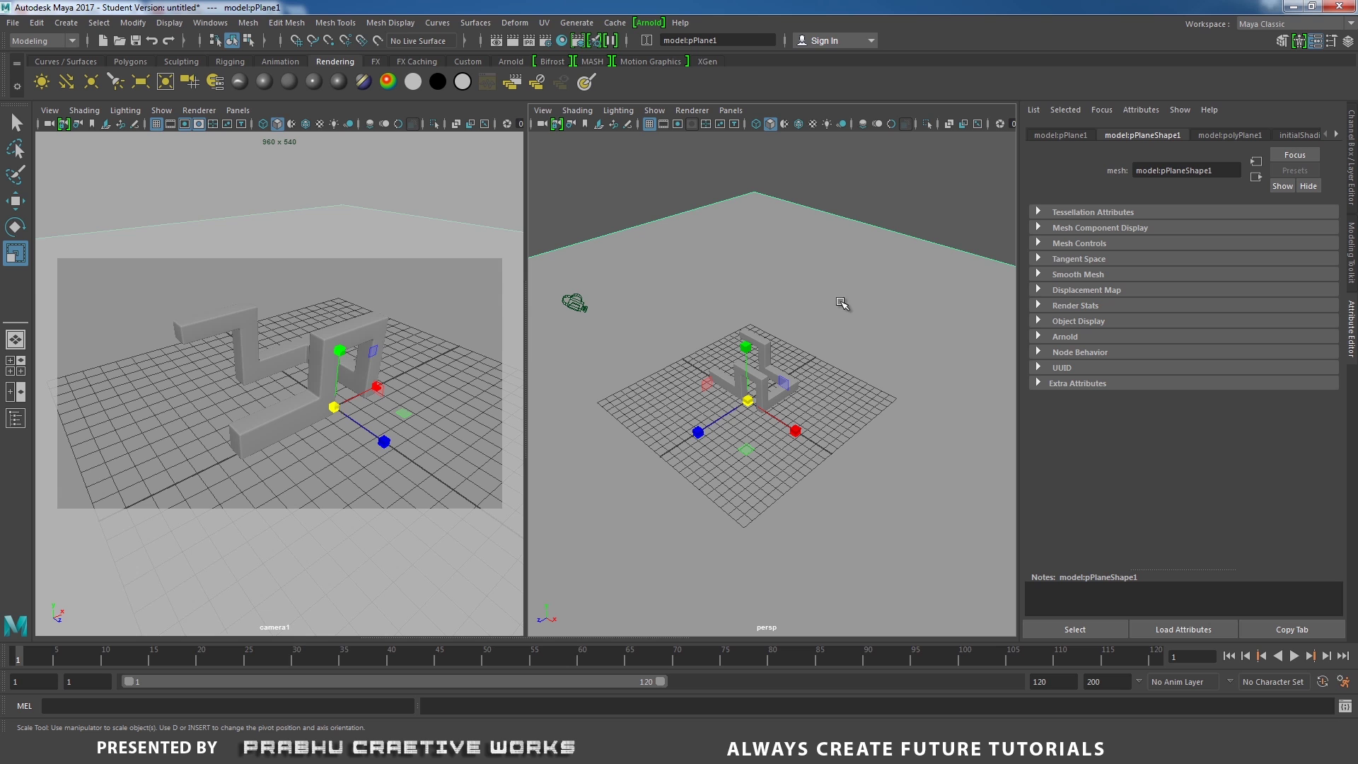
right_drag(844, 289, 835, 650)
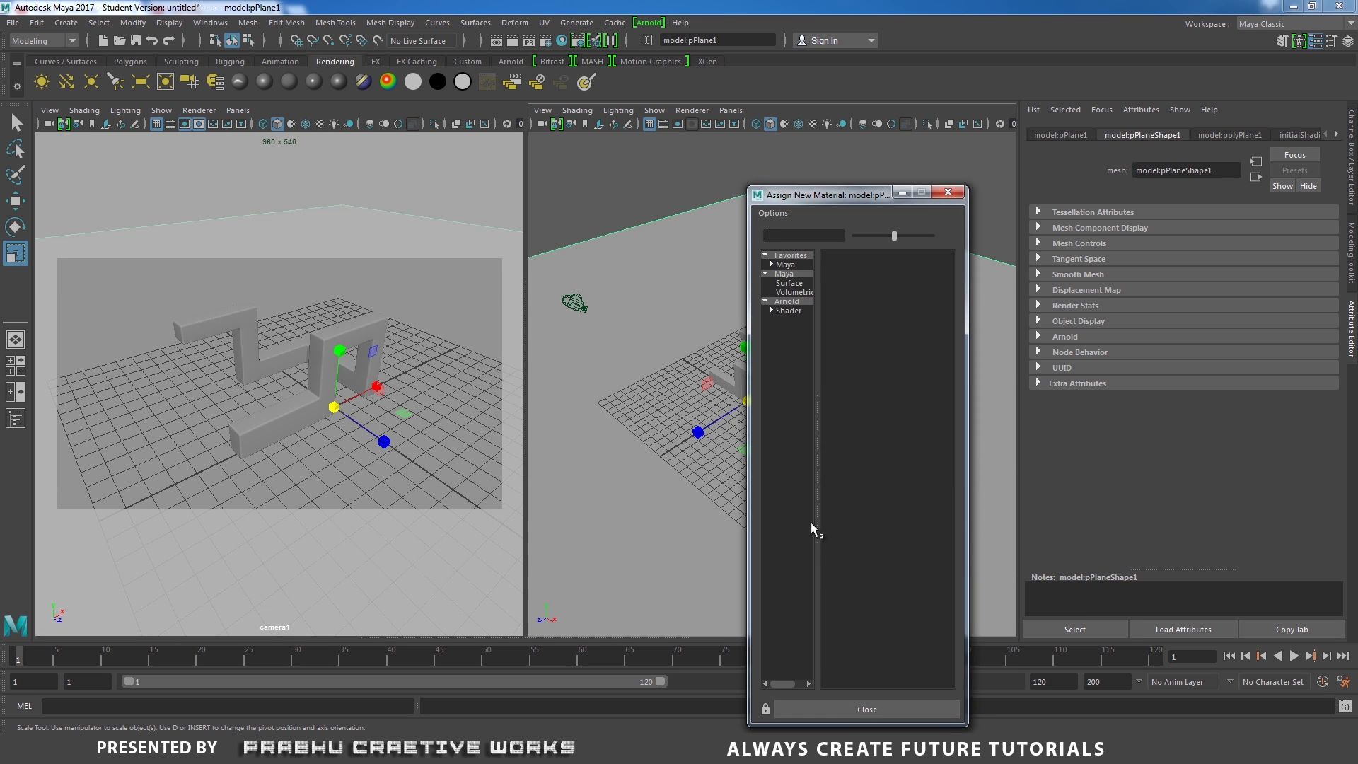
click(791, 302)
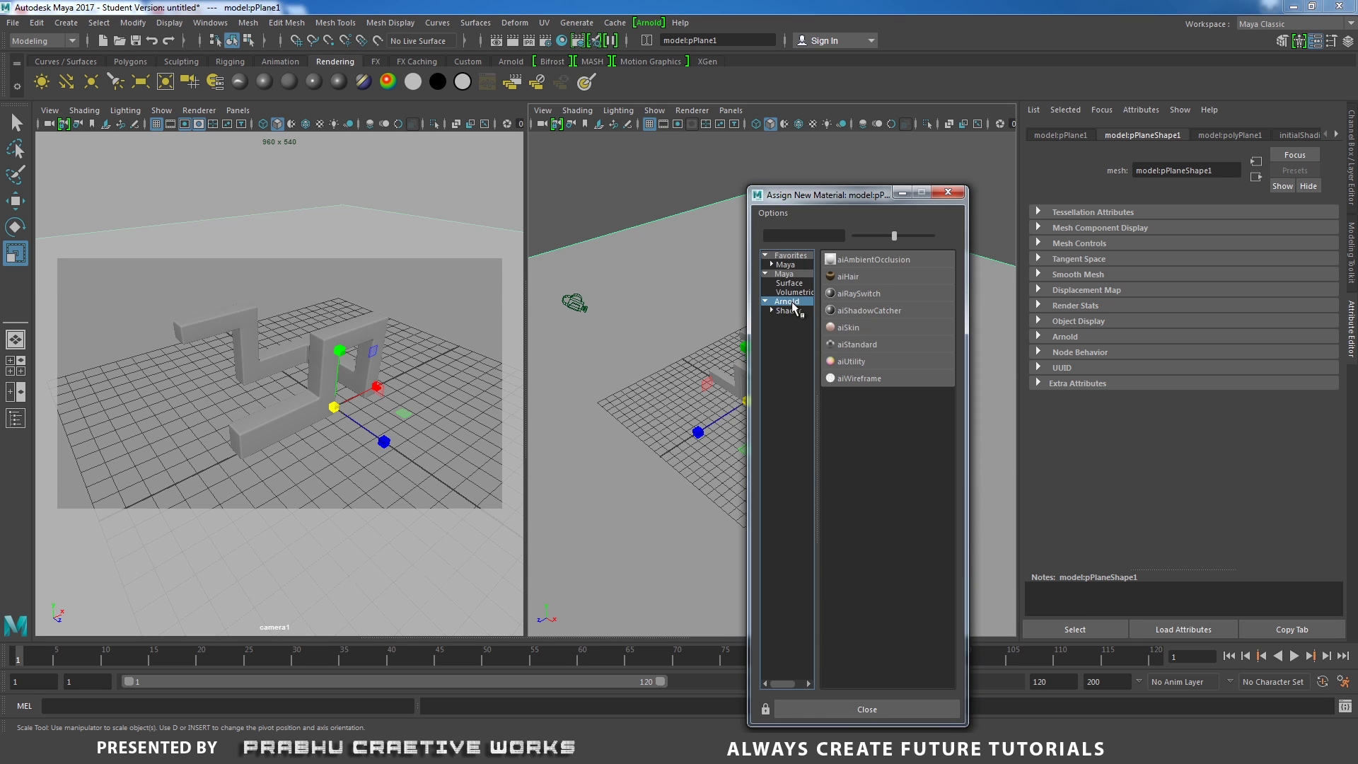
click(861, 345)
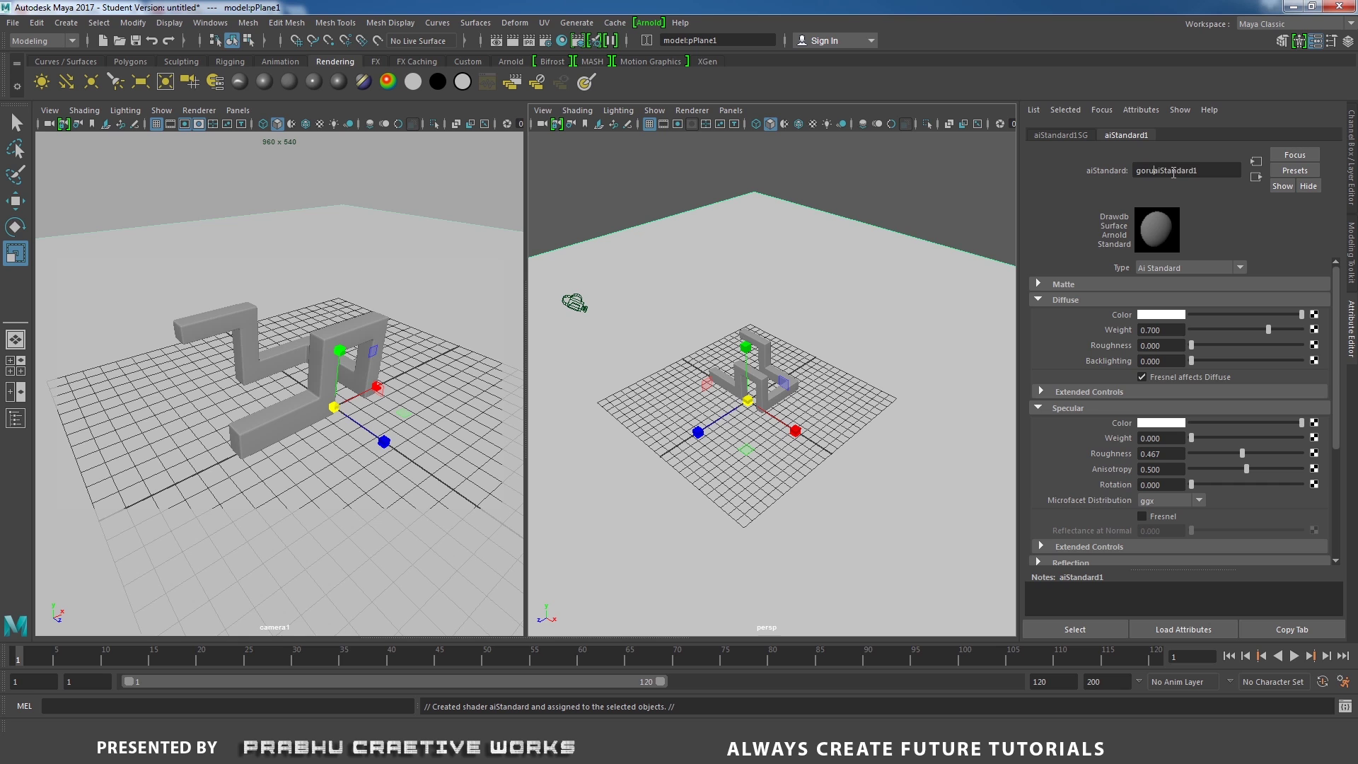
key(Return)
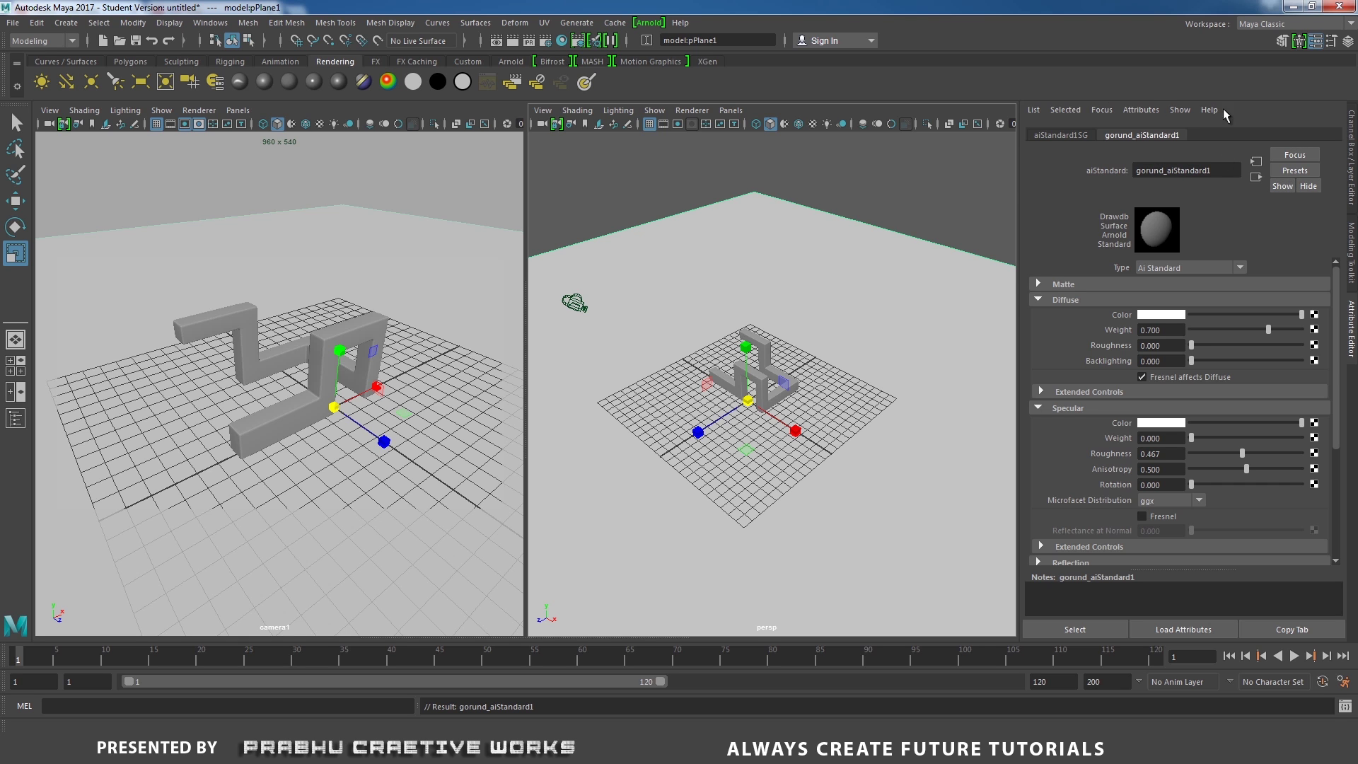
- Darken the ground material's diffuse color to a dark grey and deselect the plane
drag(1220, 314, 1202, 320)
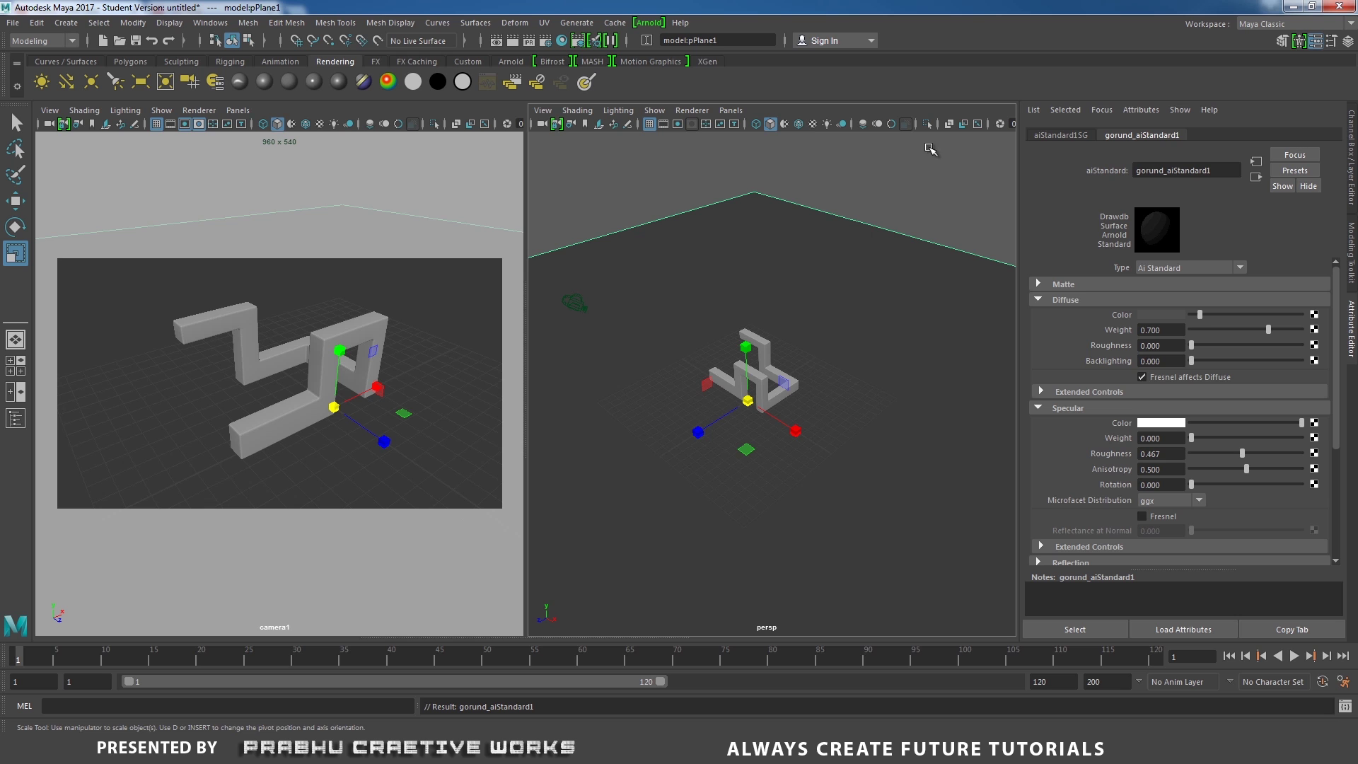
drag(1200, 319, 1203, 318)
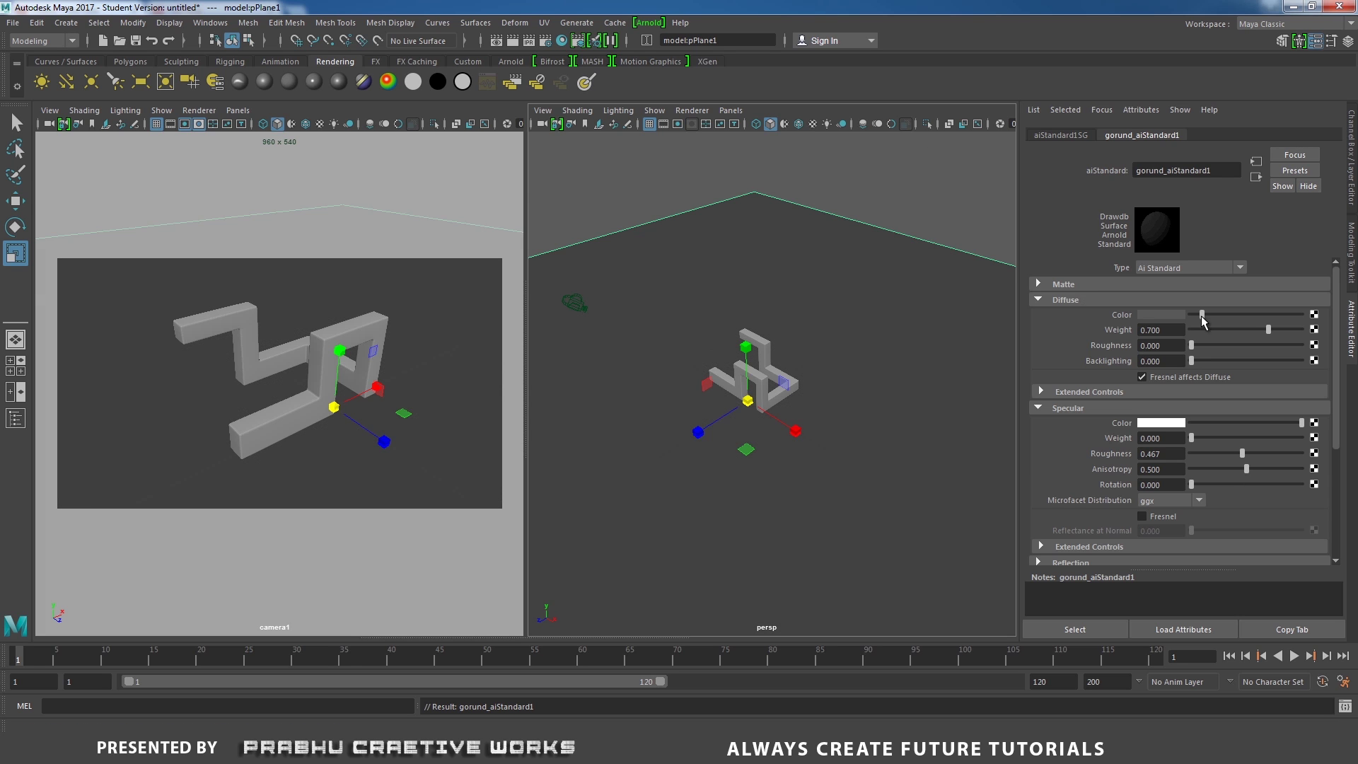
scroll(891, 412, up, 5)
alt+drag(858, 316, 849, 333)
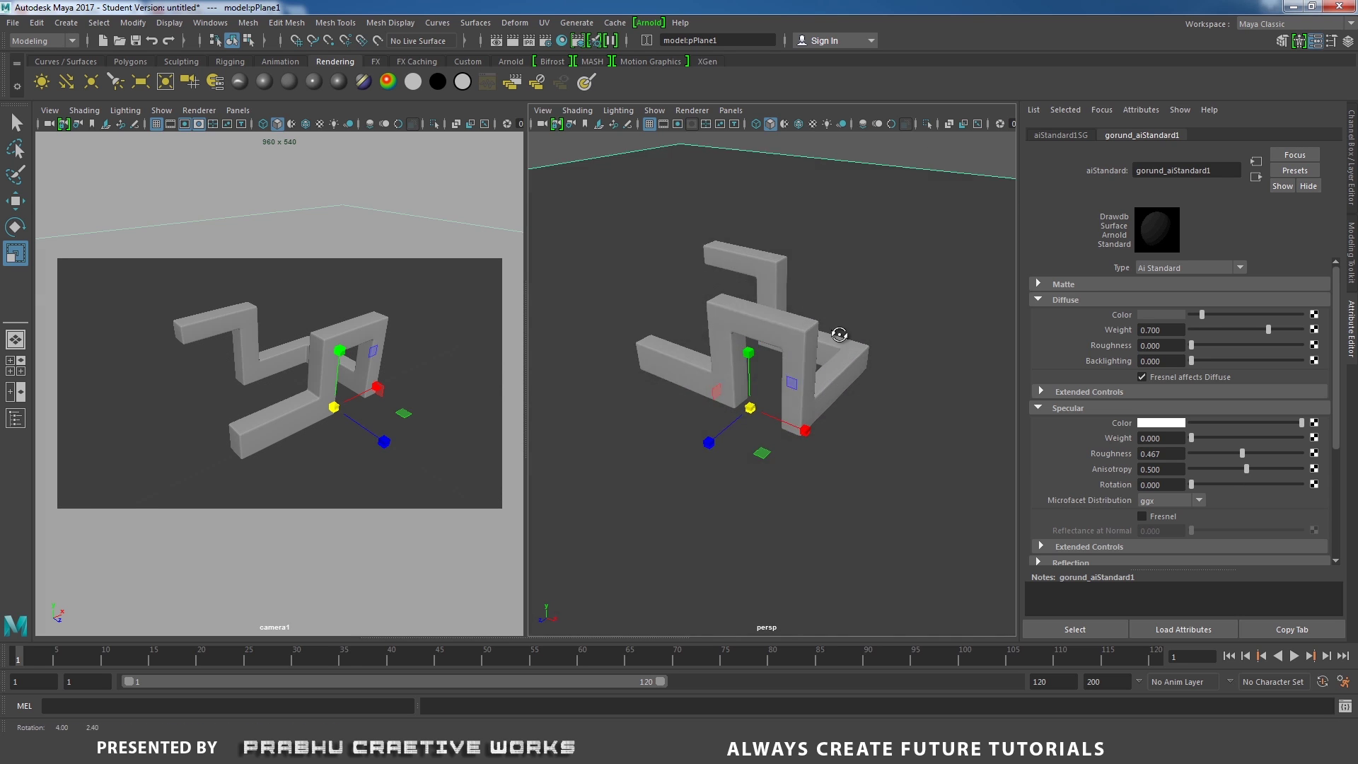
scroll(849, 333, up, 3)
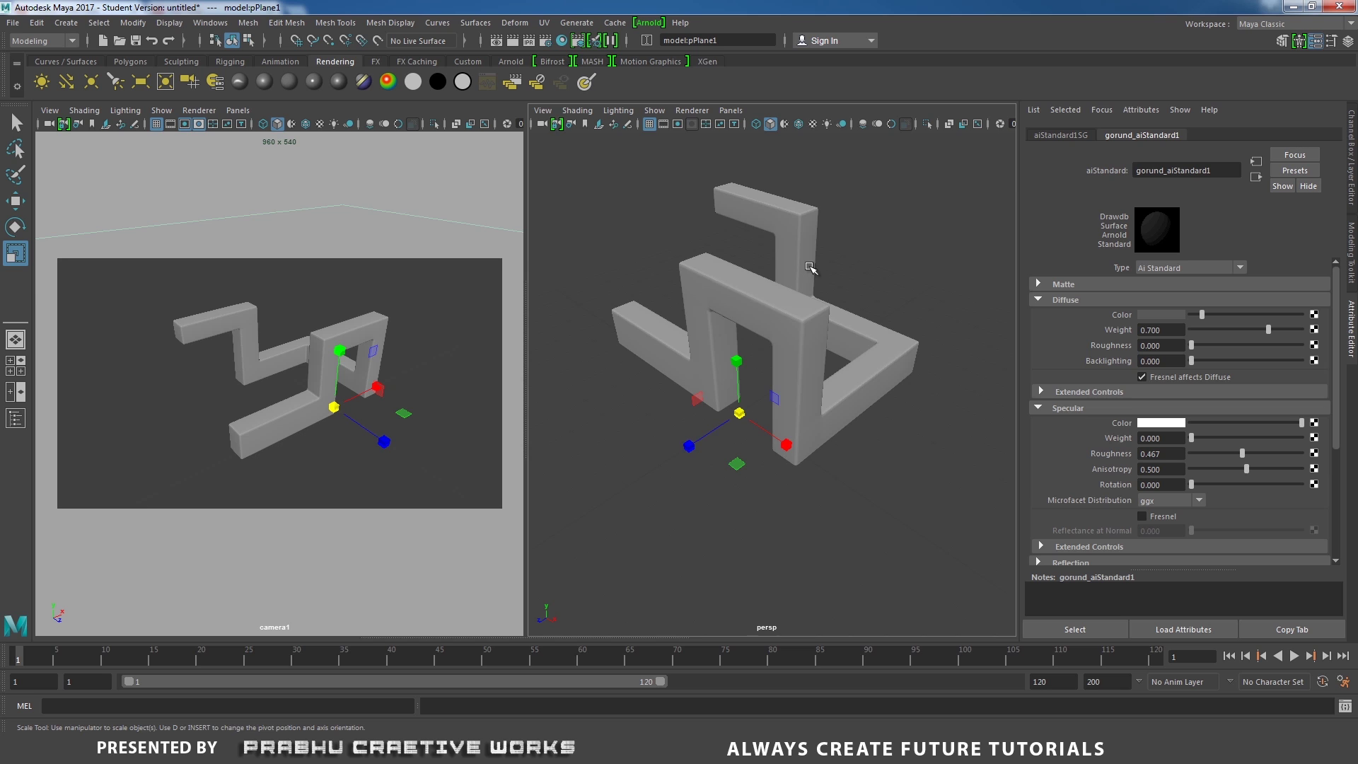
alt+right_drag(858, 300, 637, 279)
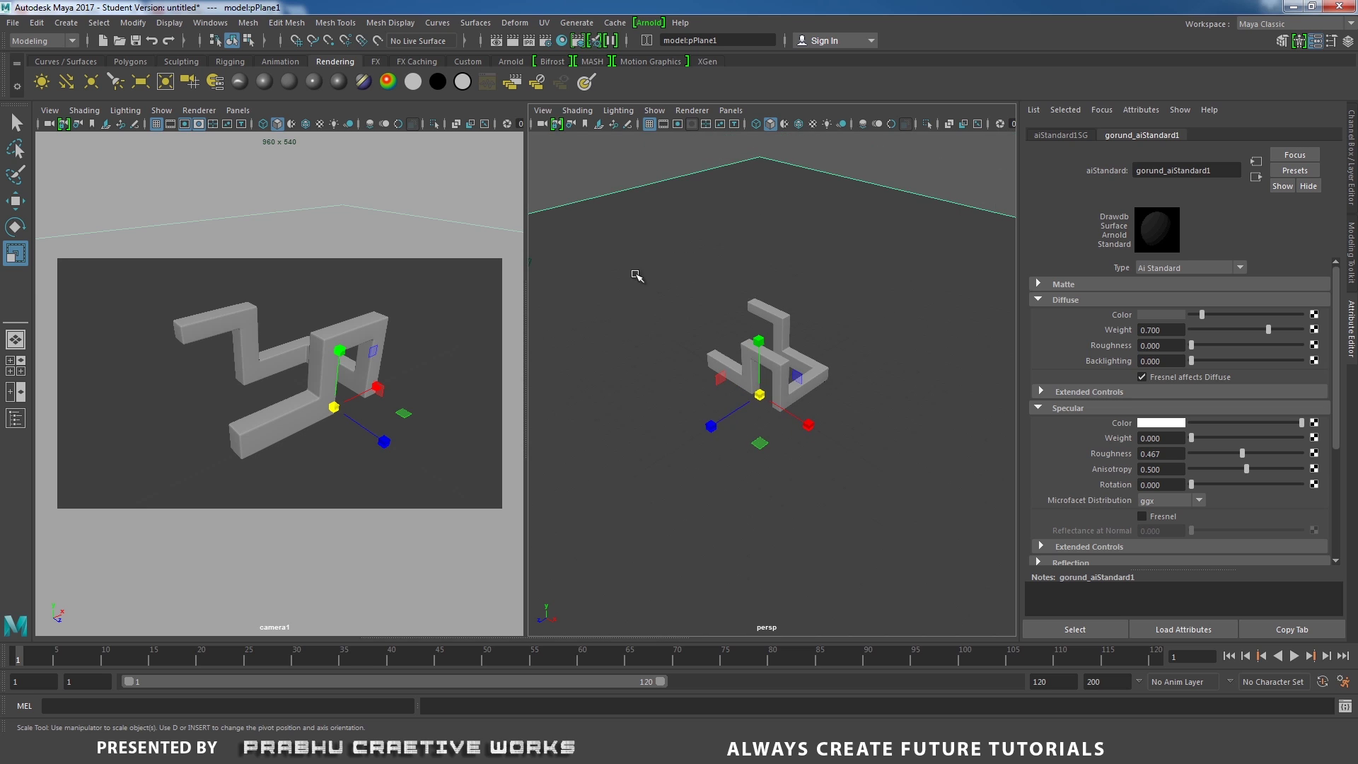
click(897, 158)
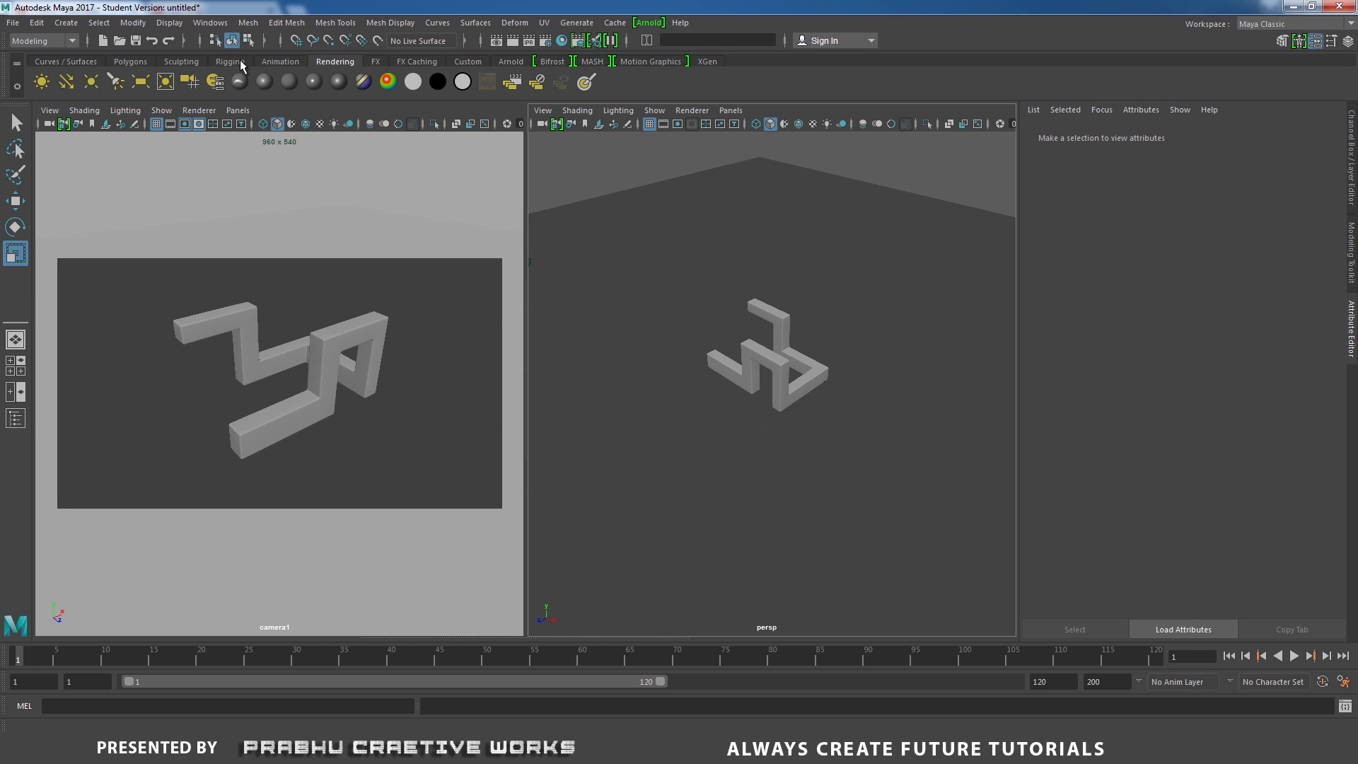
- Create a polygon plane at the origin and scale it up uniformly by about 14.8
click(131, 62)
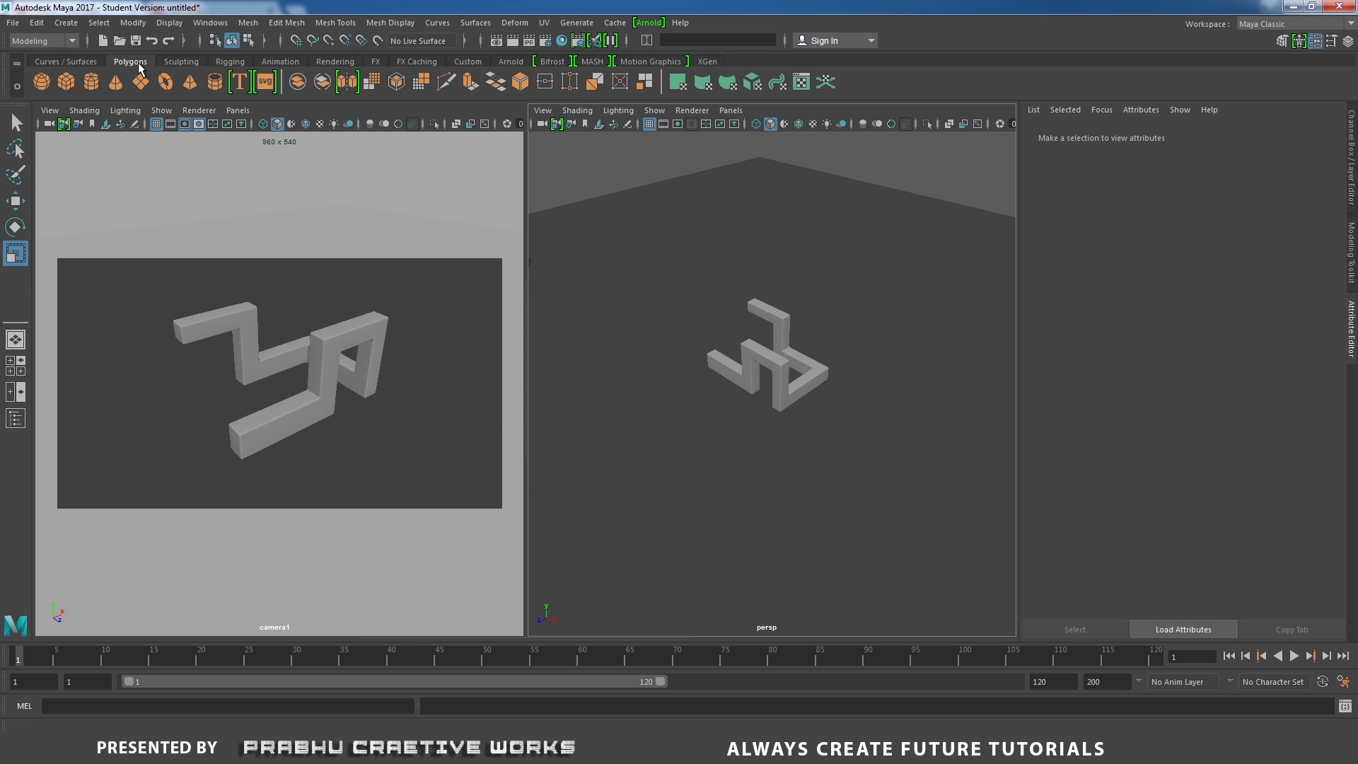
click(141, 85)
drag(761, 393, 876, 318)
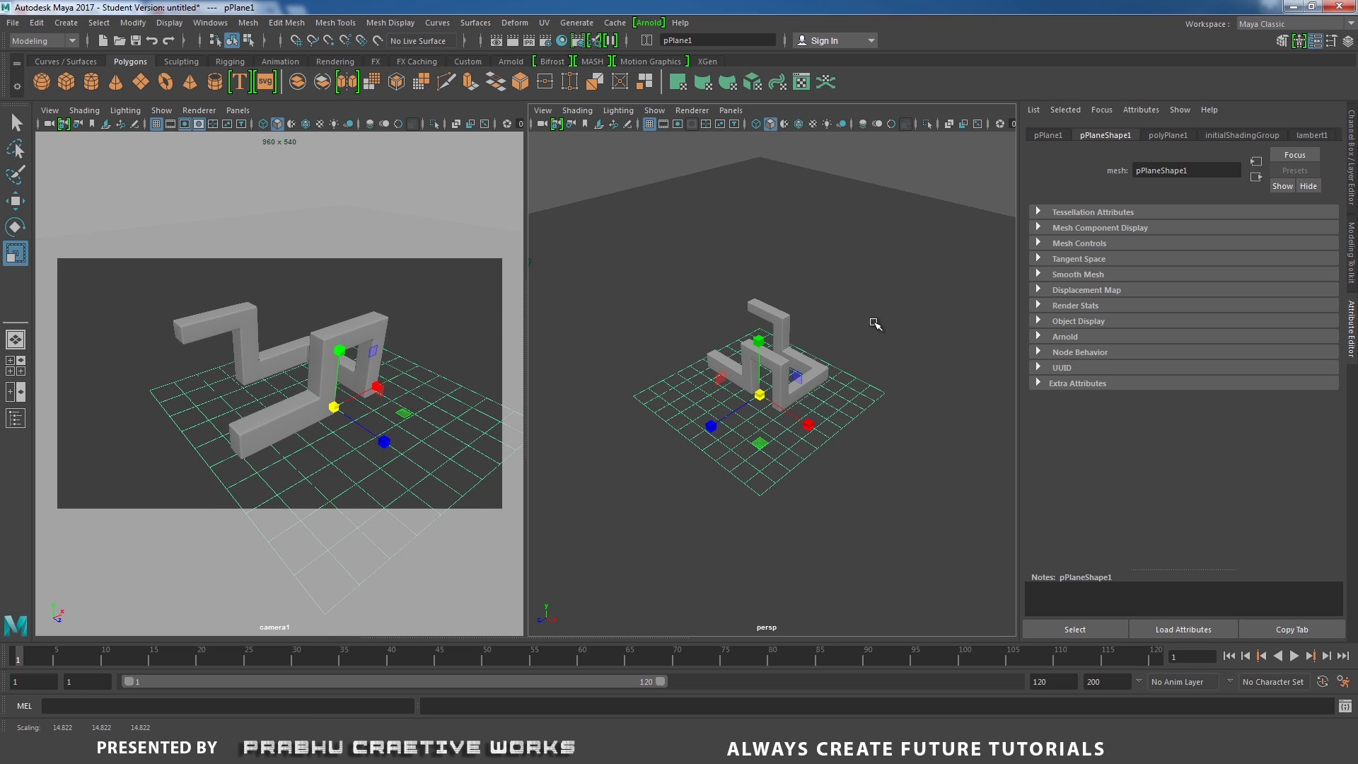
- Rotate the new plane about its X axis to about 184.9 degrees and lift it above the bent beam
key(w)
key(e)
drag(778, 338, 687, 481)
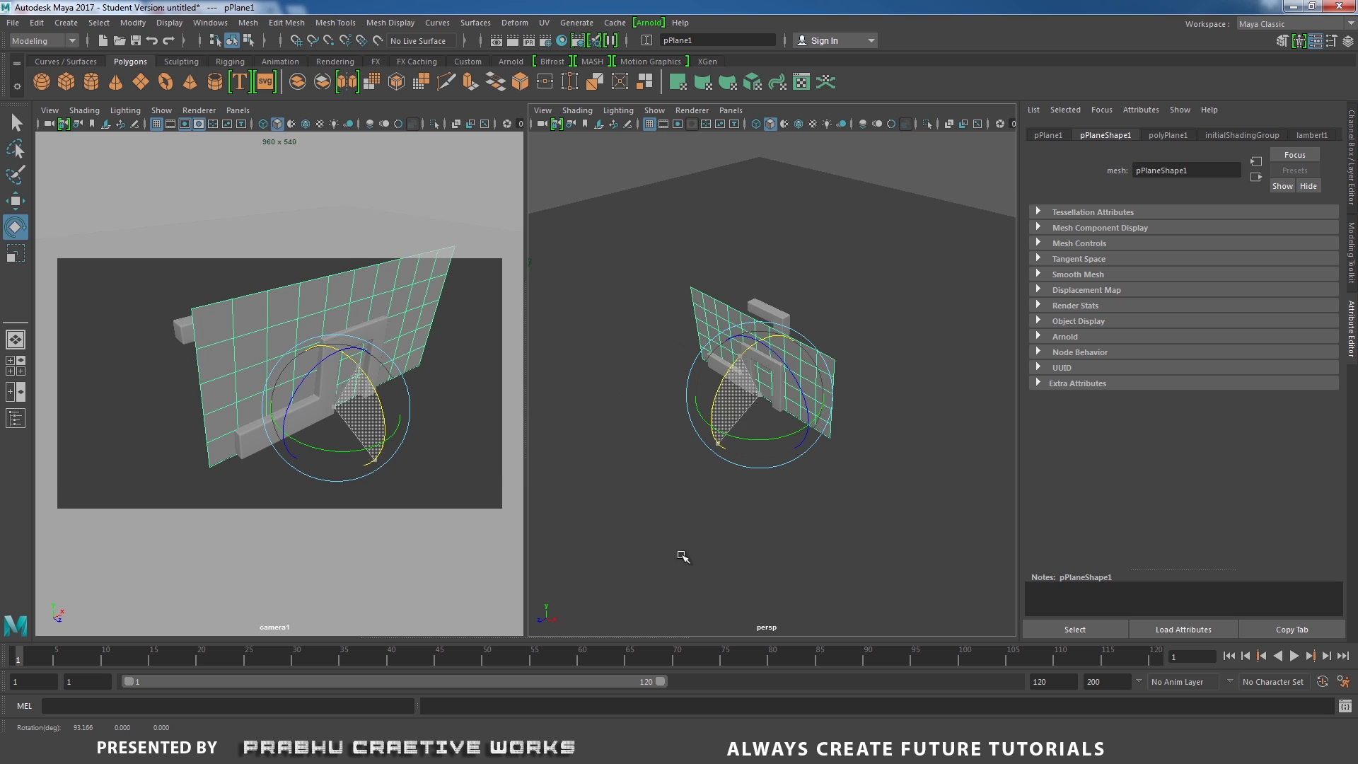
drag(679, 566, 811, 282)
key(w)
alt+drag(778, 342, 1054, 339)
drag(762, 208, 813, 254)
- Tilt the raised plane toward the beam, about 27.5° in Y and -30.7° in Z, and move it to about 10.3, 12.4, -4.3
key(e)
drag(781, 181, 821, 180)
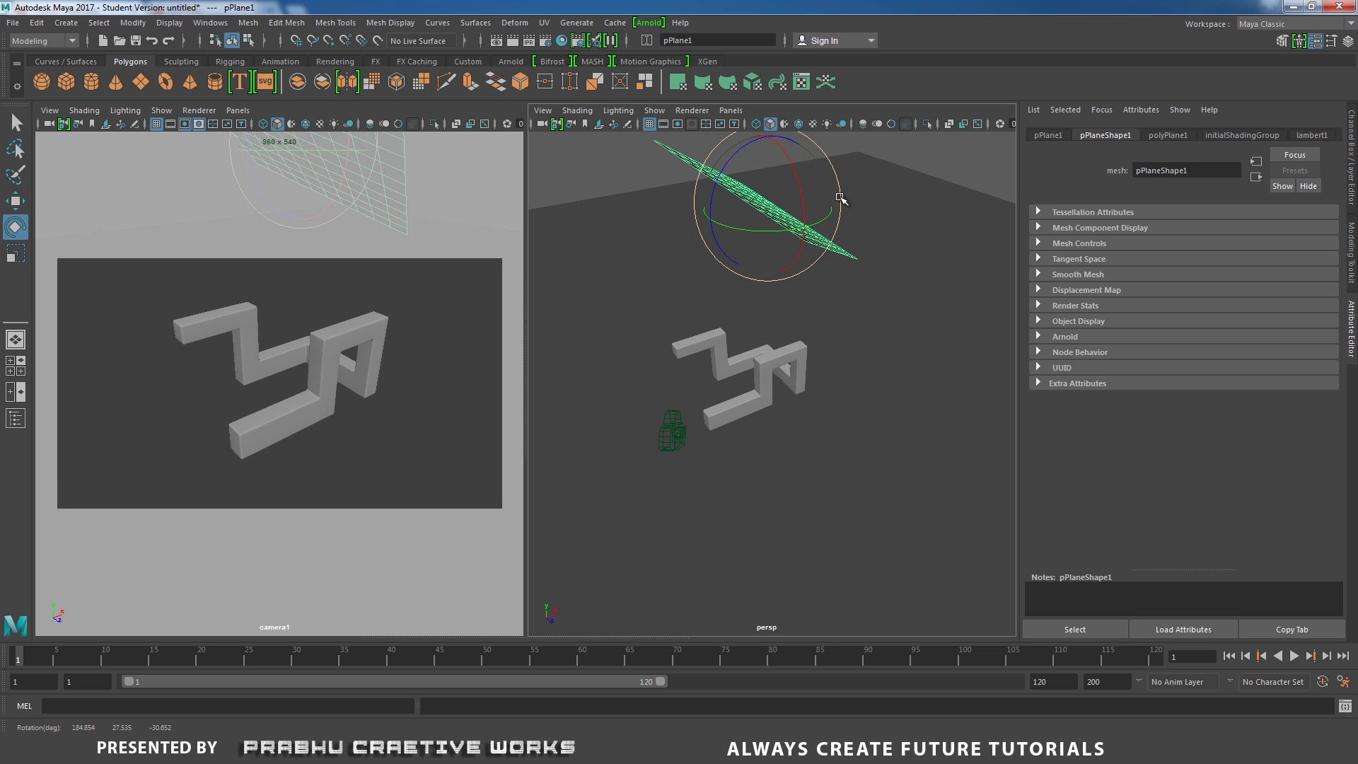
key(w)
drag(736, 257, 855, 208)
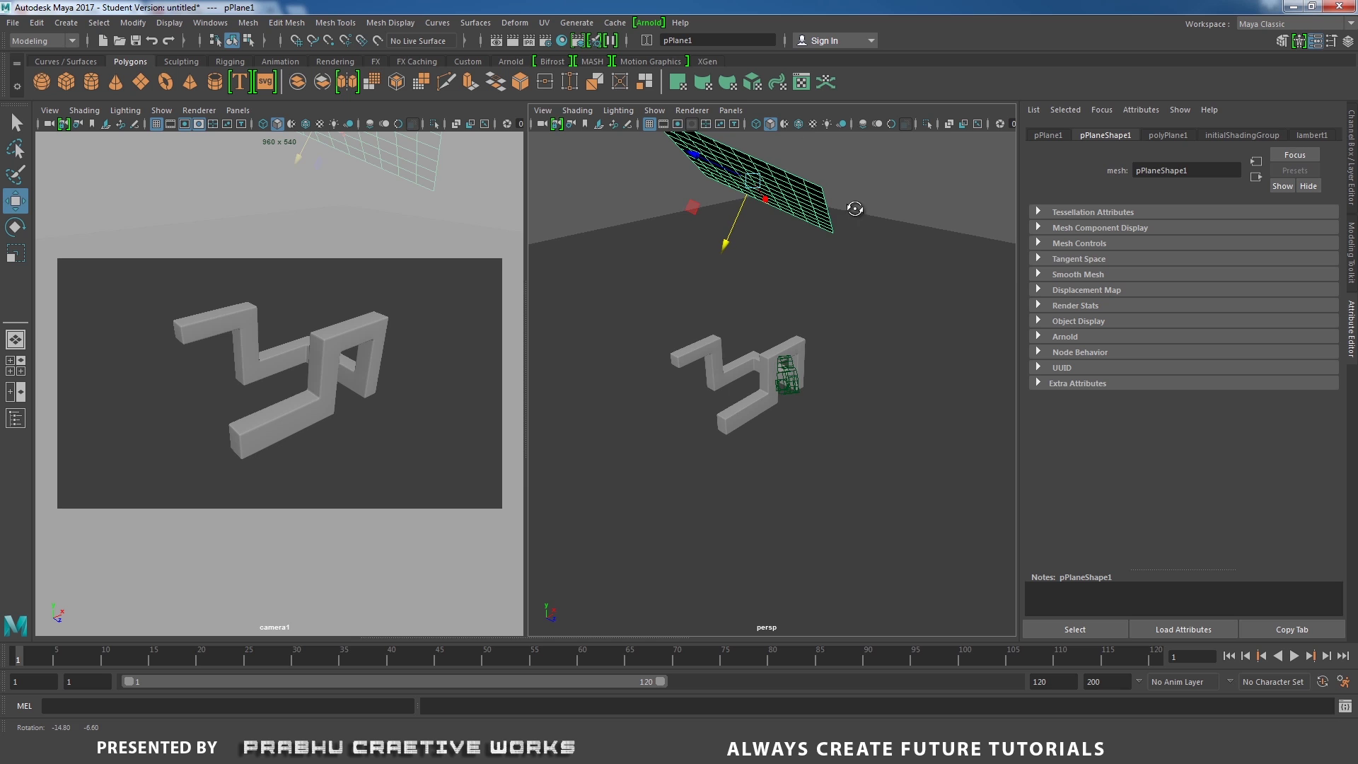
drag(704, 205, 872, 214)
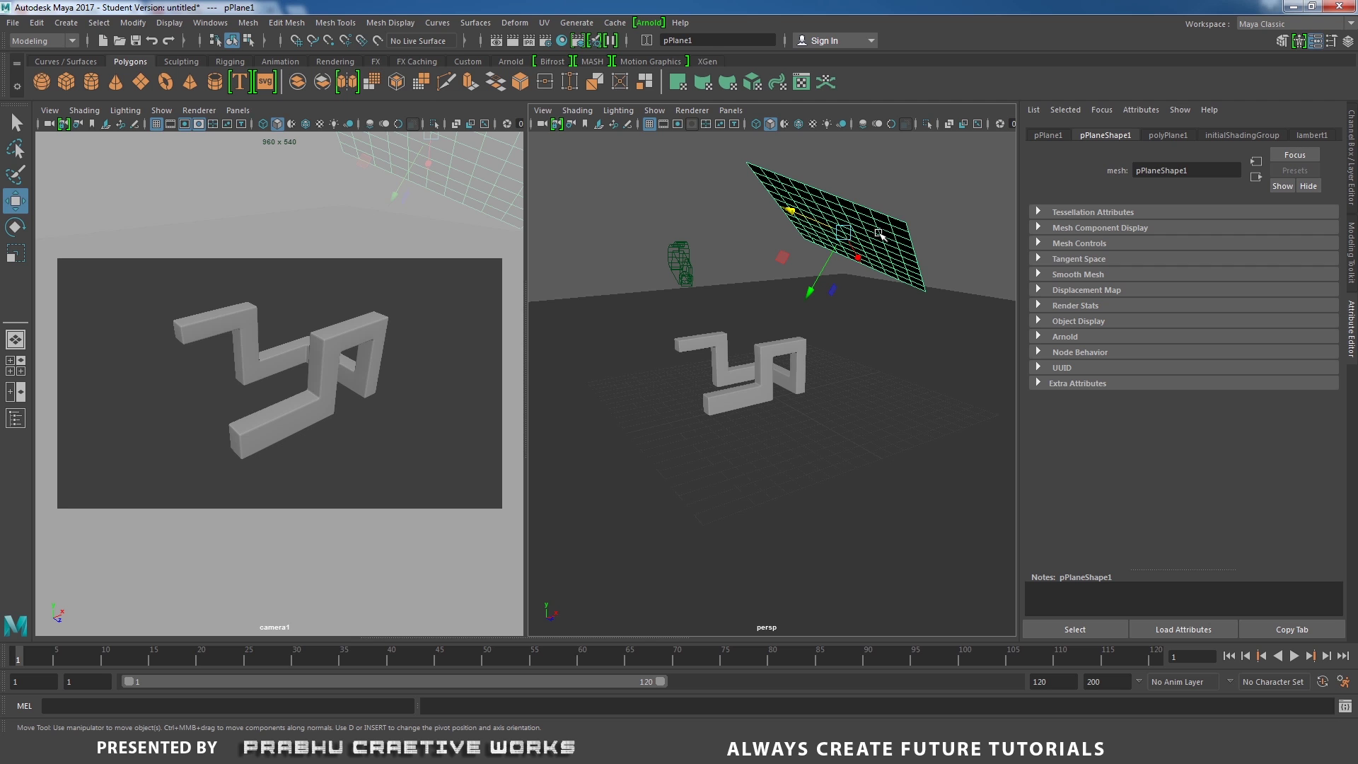
click(879, 189)
click(863, 210)
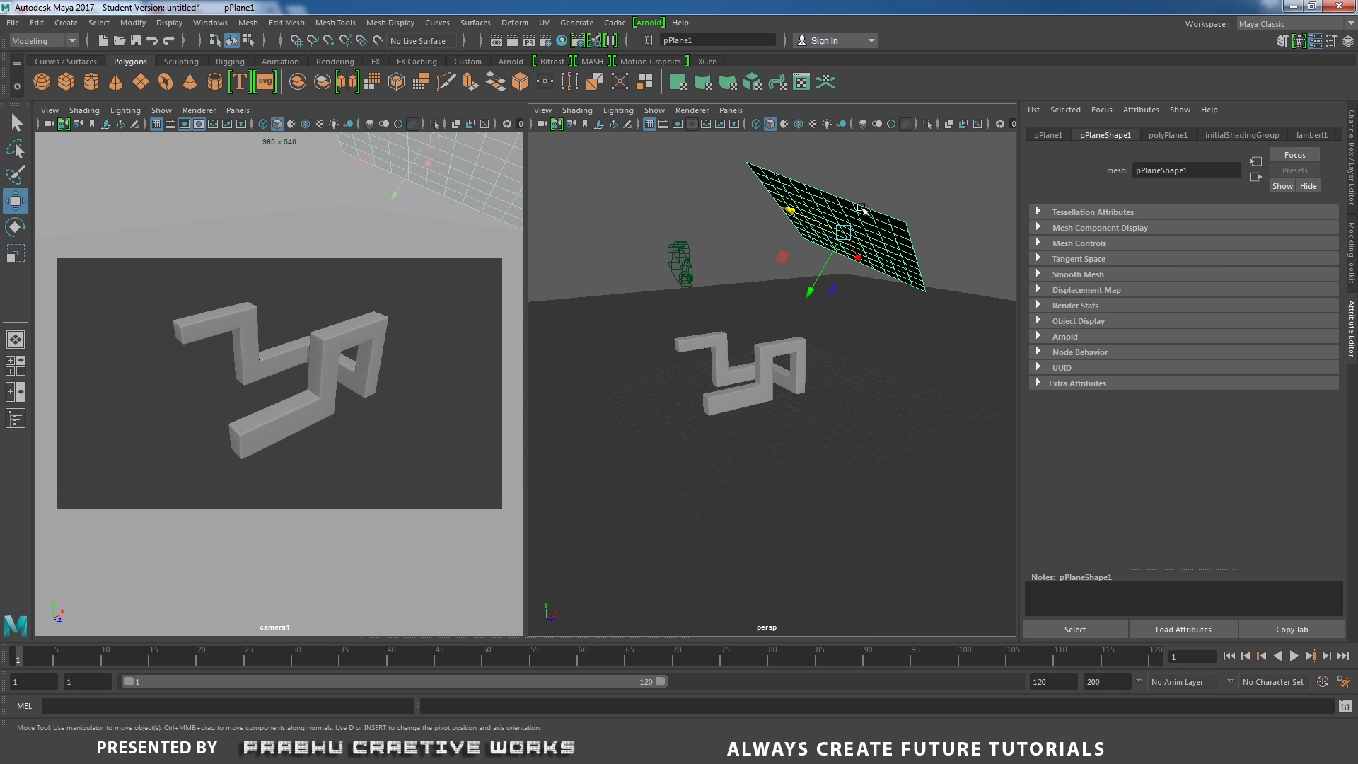
- Set the tilted plane's width and height subdivisions to 1
click(1352, 191)
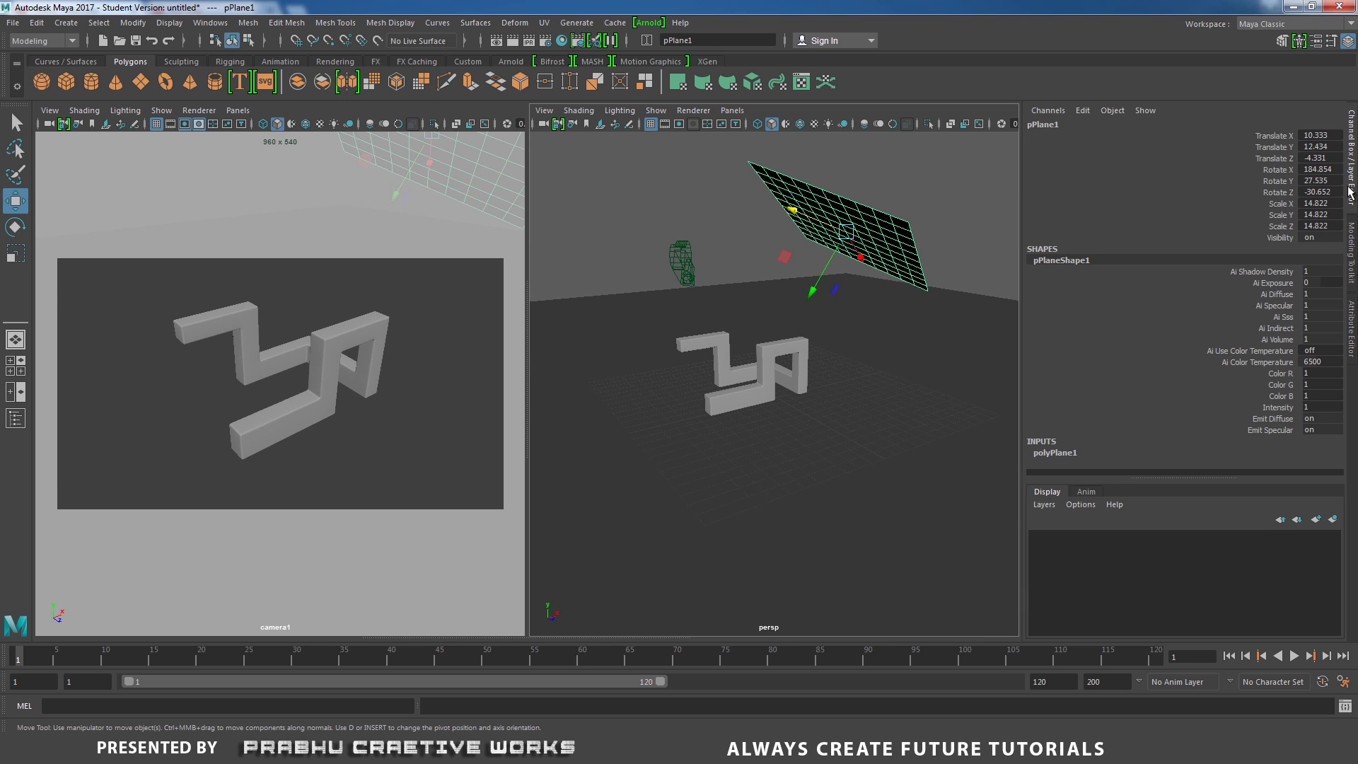
click(1055, 452)
drag(1345, 386, 1318, 449)
text(1)
key(Return)
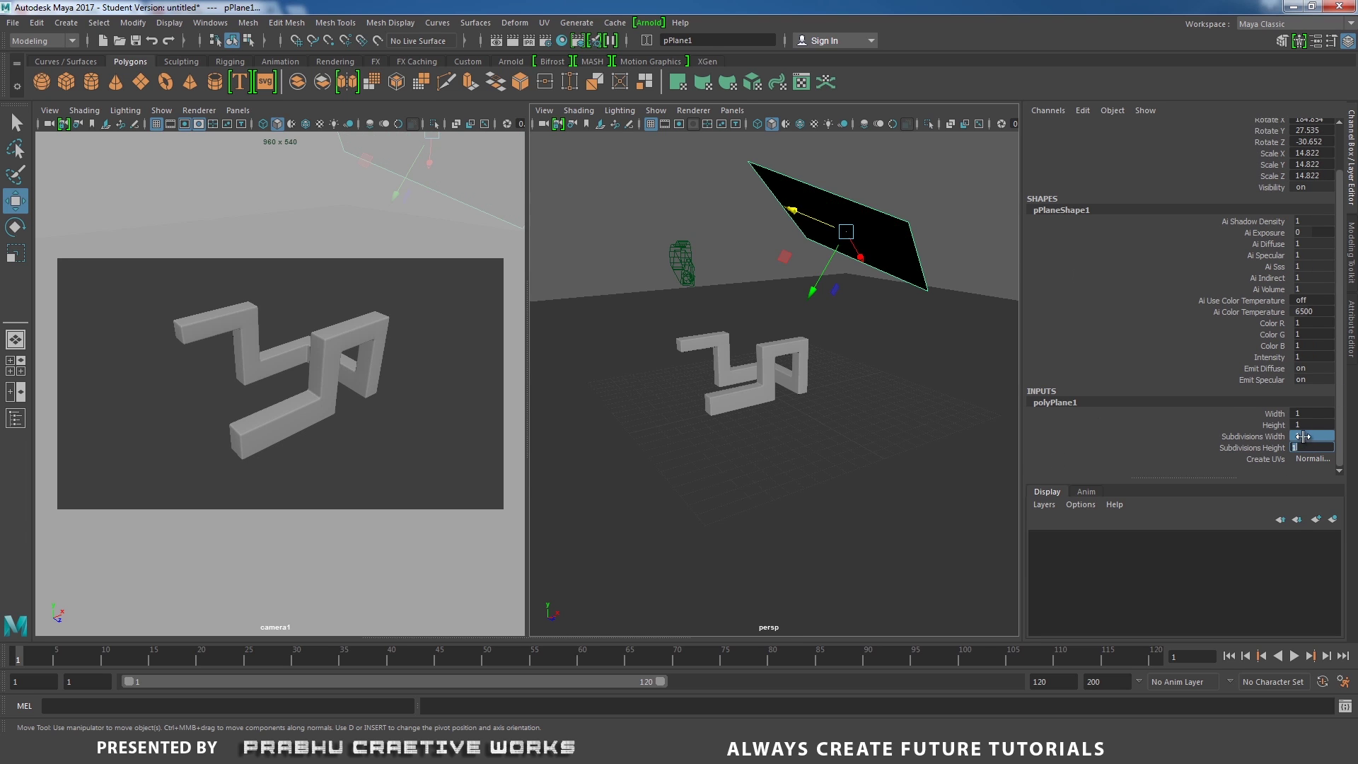
click(983, 192)
- Assign a new Arnold aiStandard material to the tilted plane and name it emiter_aiStandard2
click(888, 225)
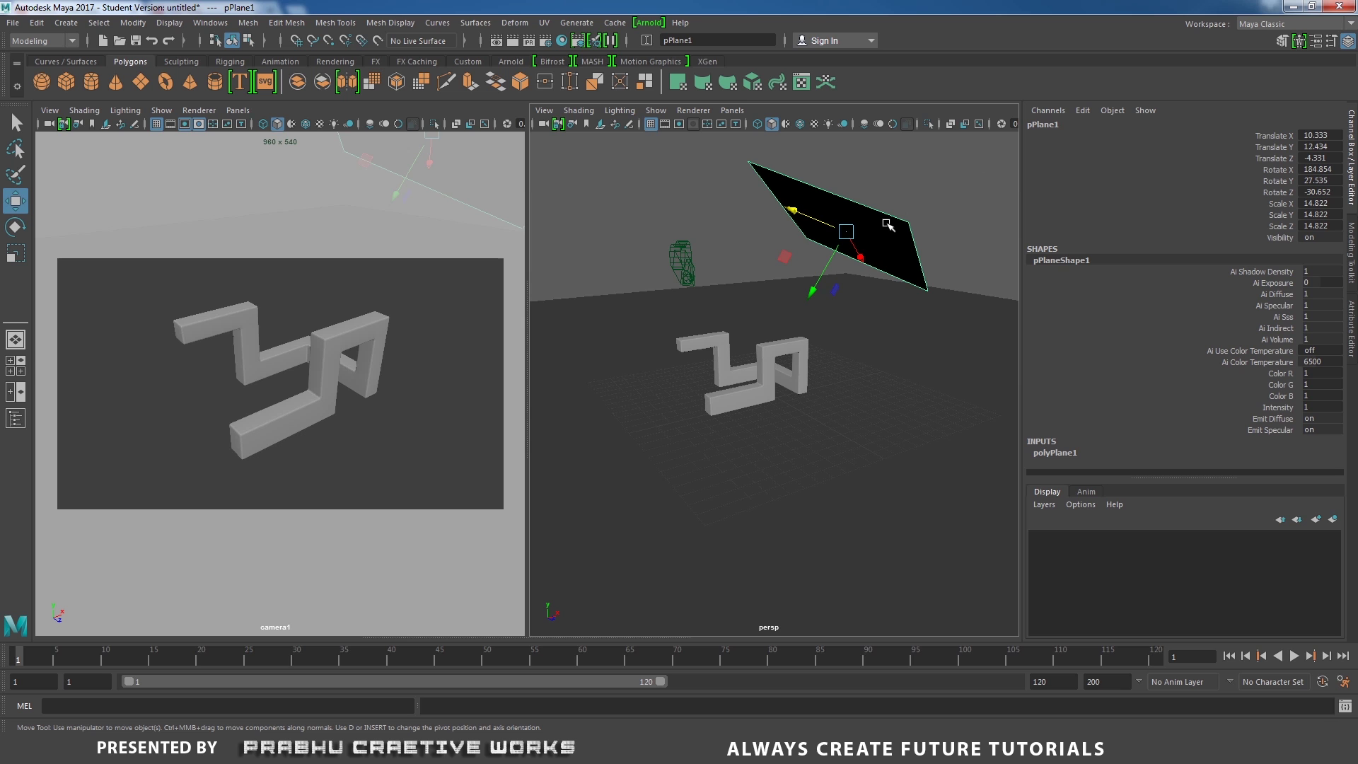
right_drag(888, 225, 891, 587)
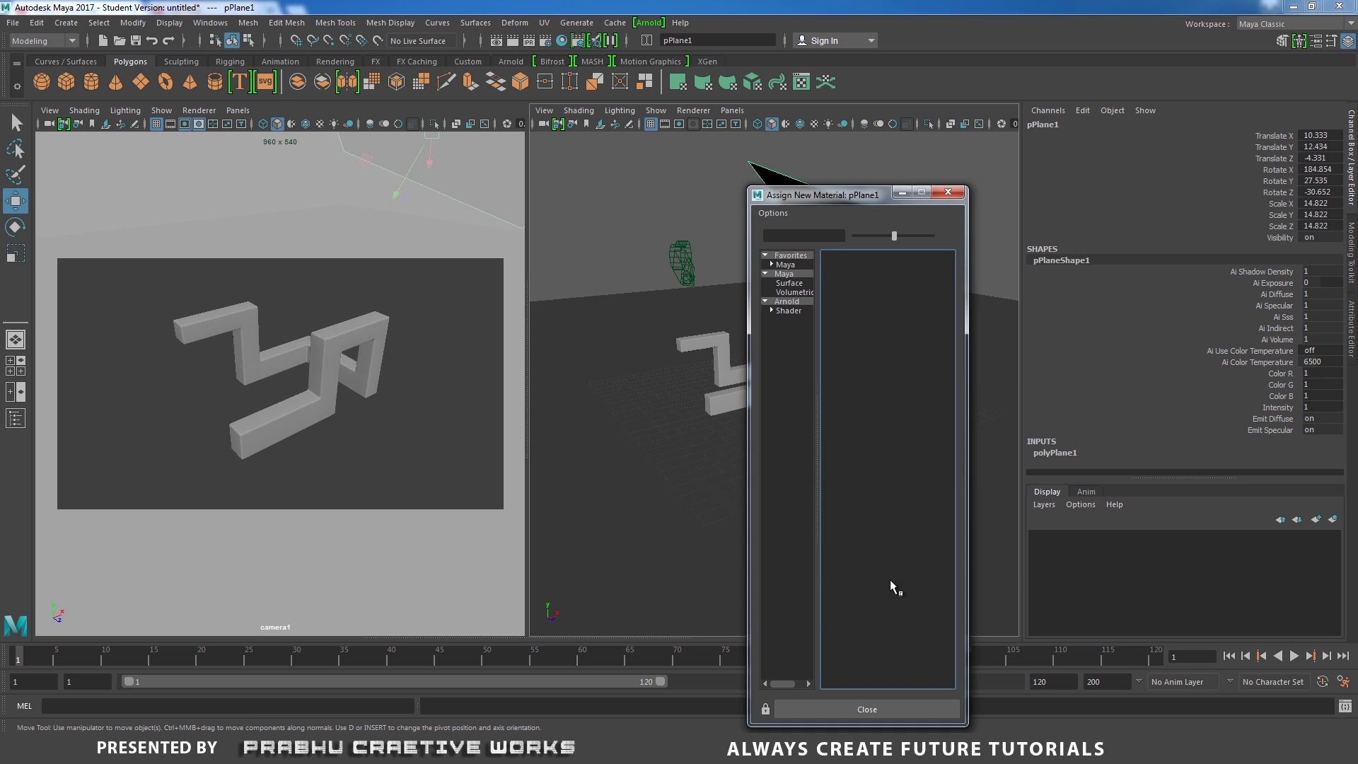
click(804, 299)
click(872, 344)
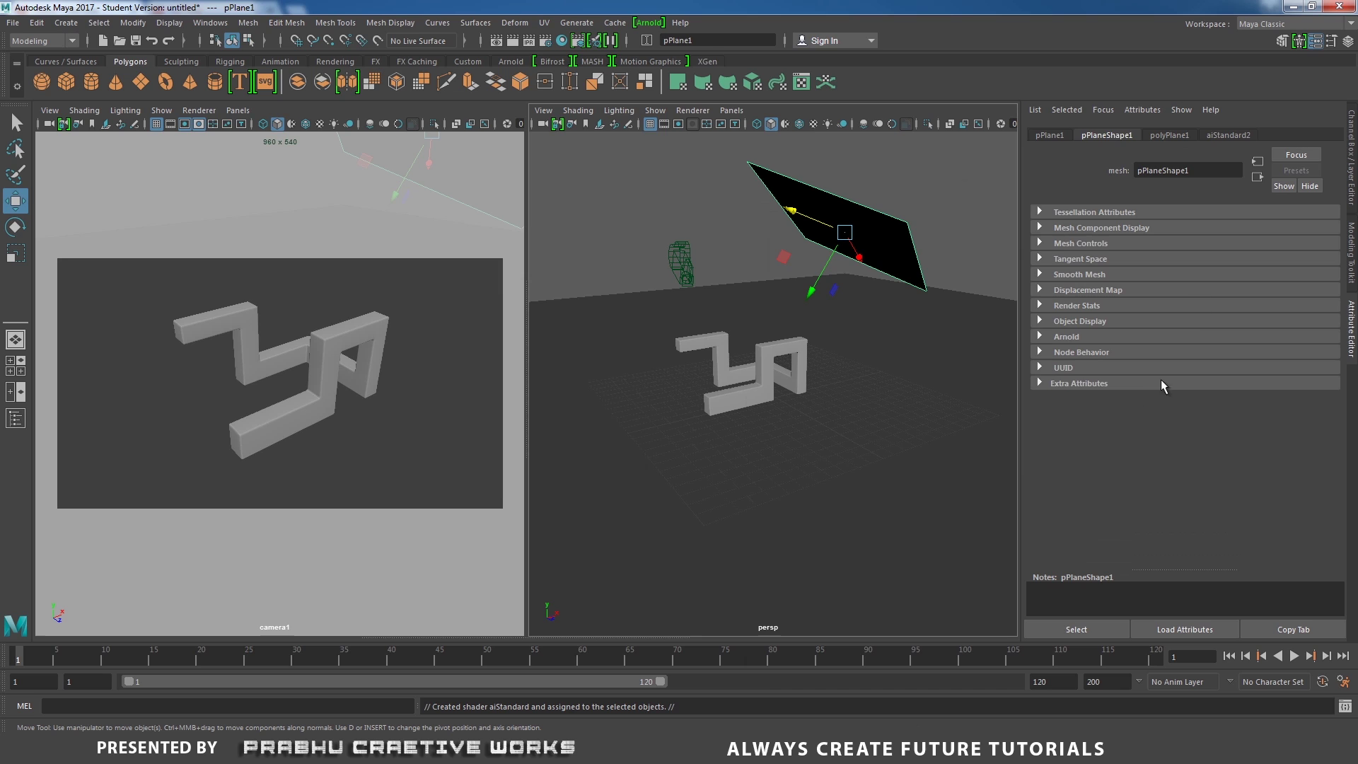
click(1217, 137)
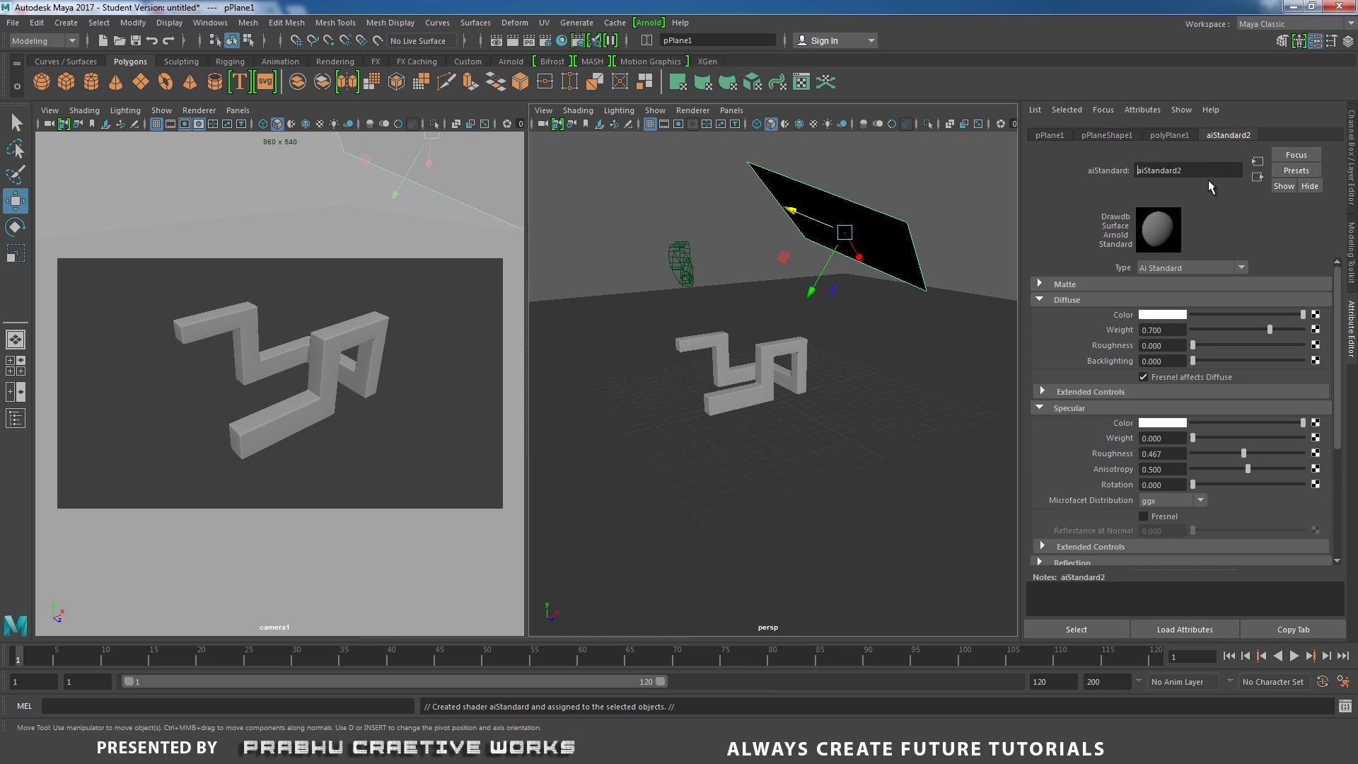
text(emiter_)
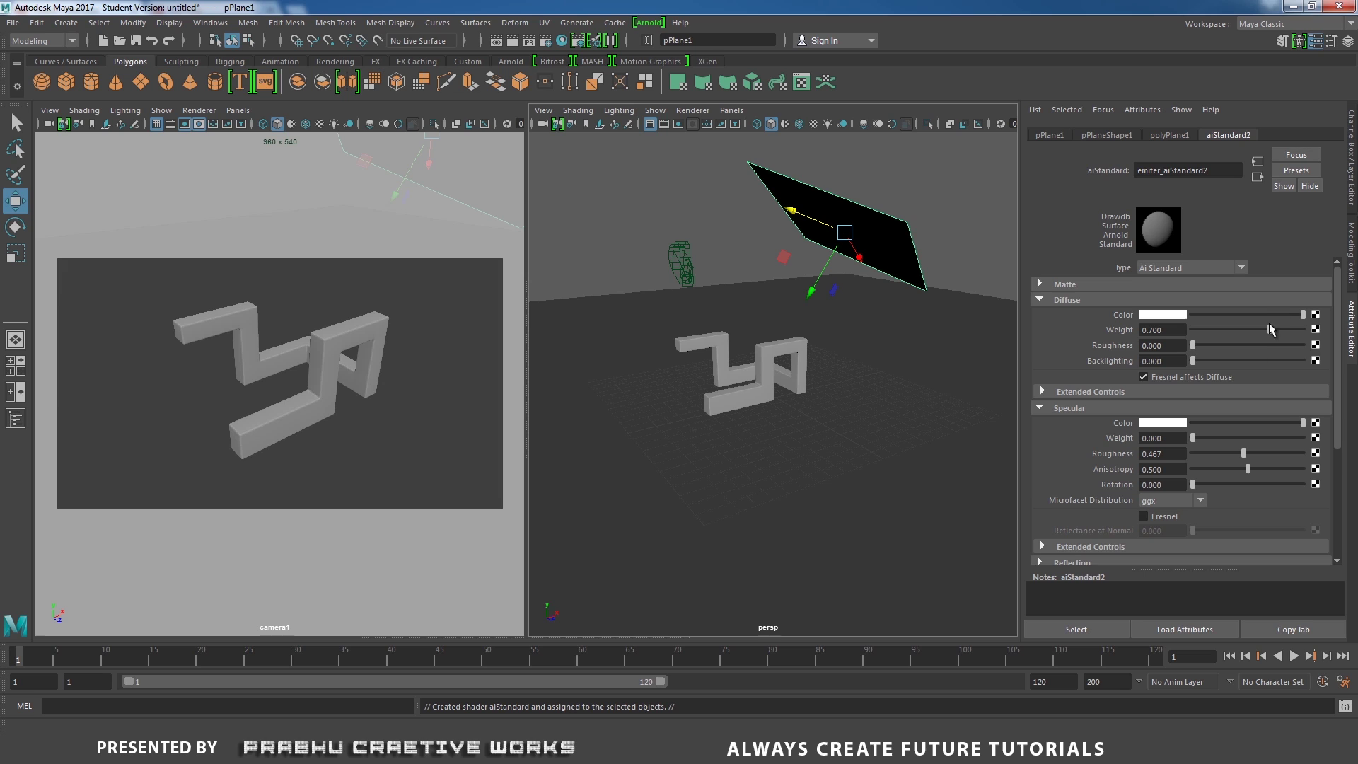
- Darken the emitter material's diffuse color to grey and open its Emission settings
drag(1289, 313, 1219, 316)
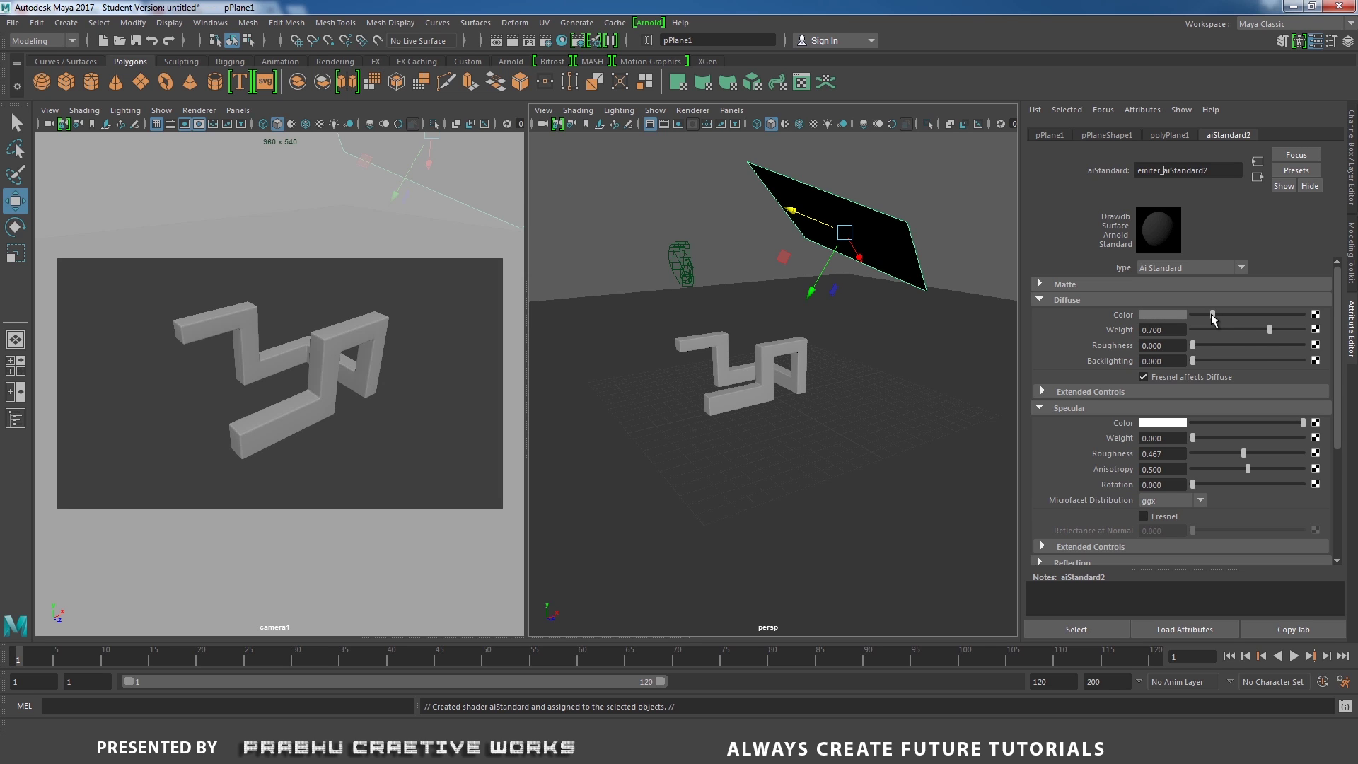
drag(1340, 357, 1344, 518)
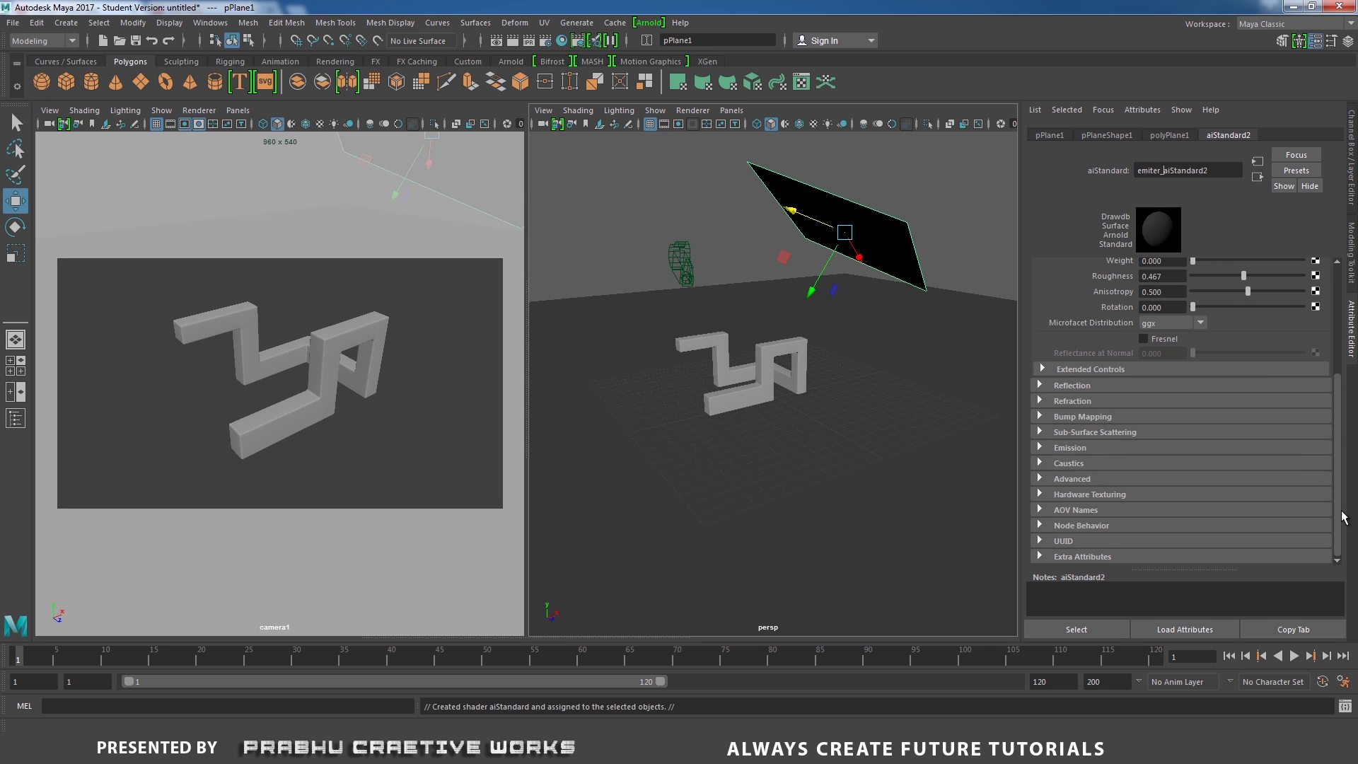
click(1065, 448)
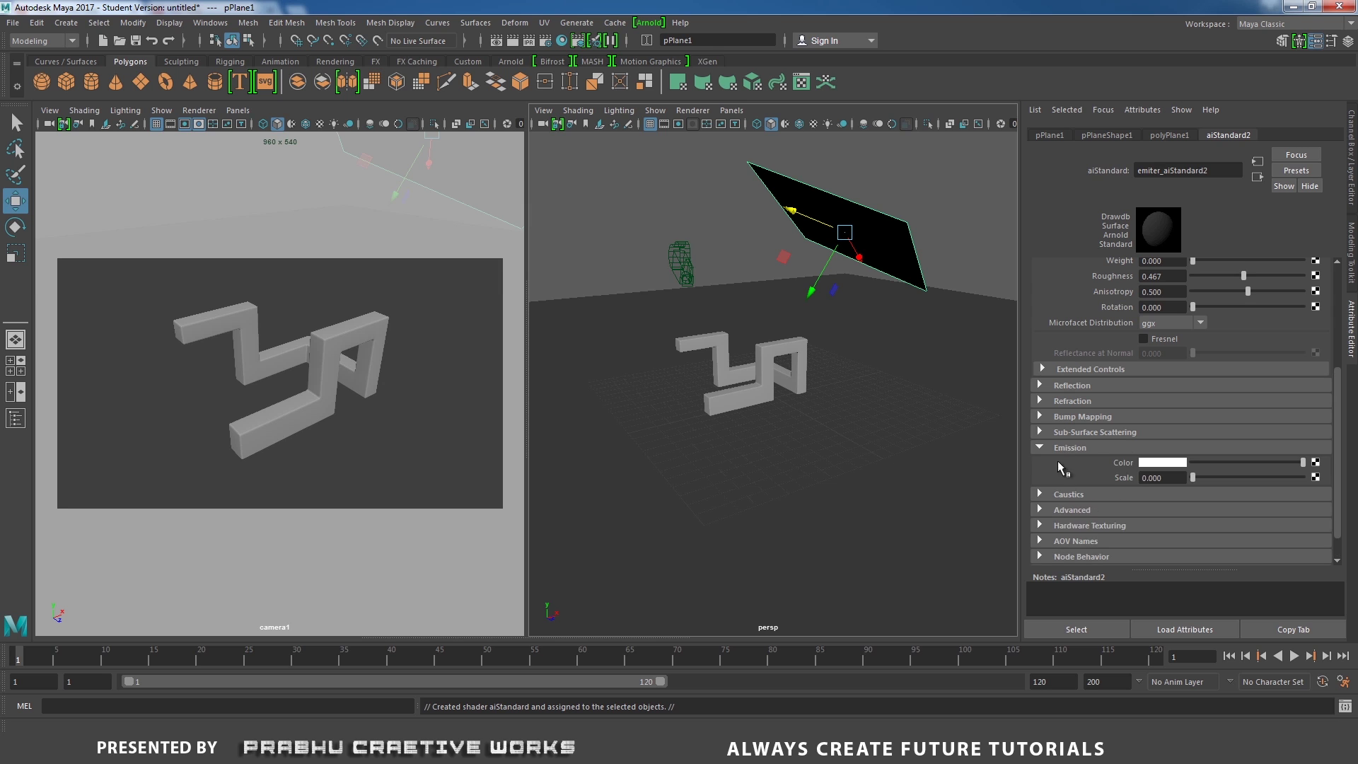
- Start an Arnold Render View preview through cameraShape1 and place its window clear of the tilted plane
click(649, 22)
click(672, 45)
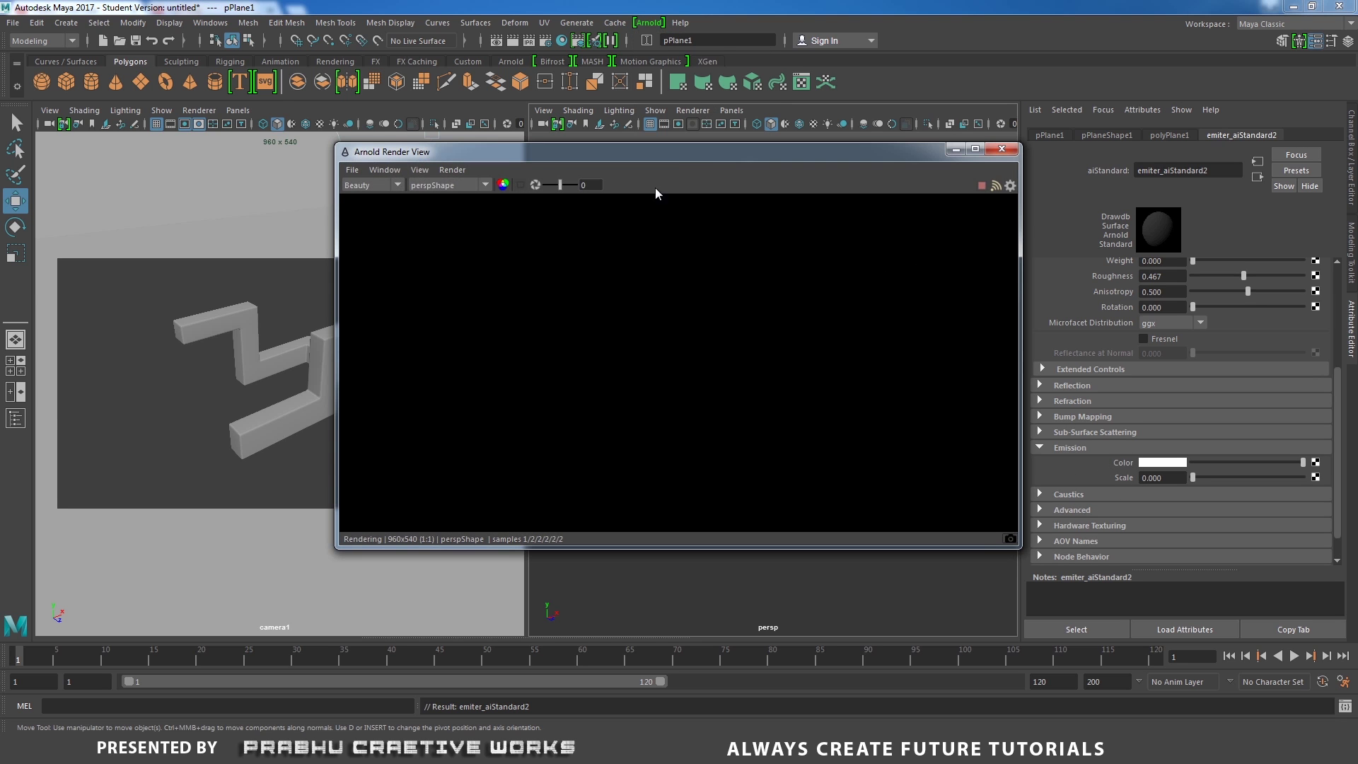
drag(694, 163, 435, 233)
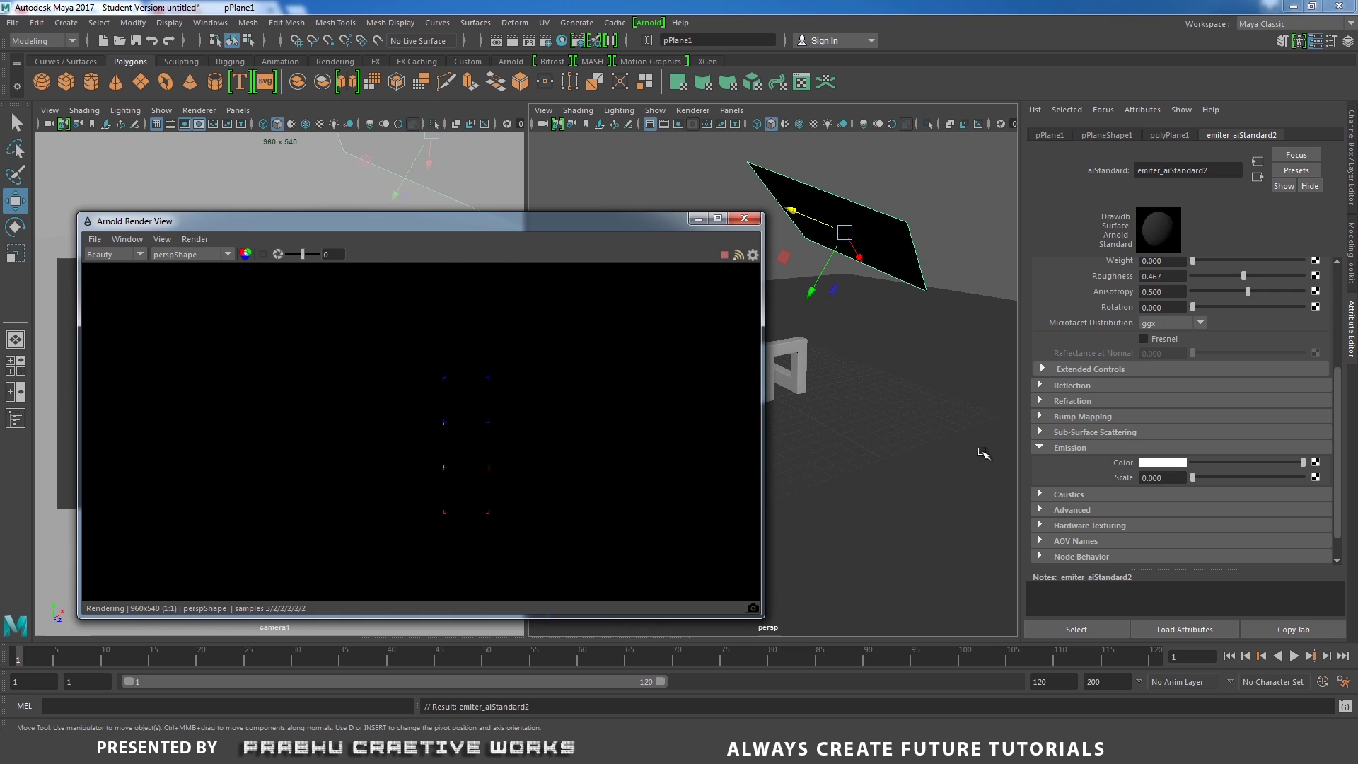
click(189, 257)
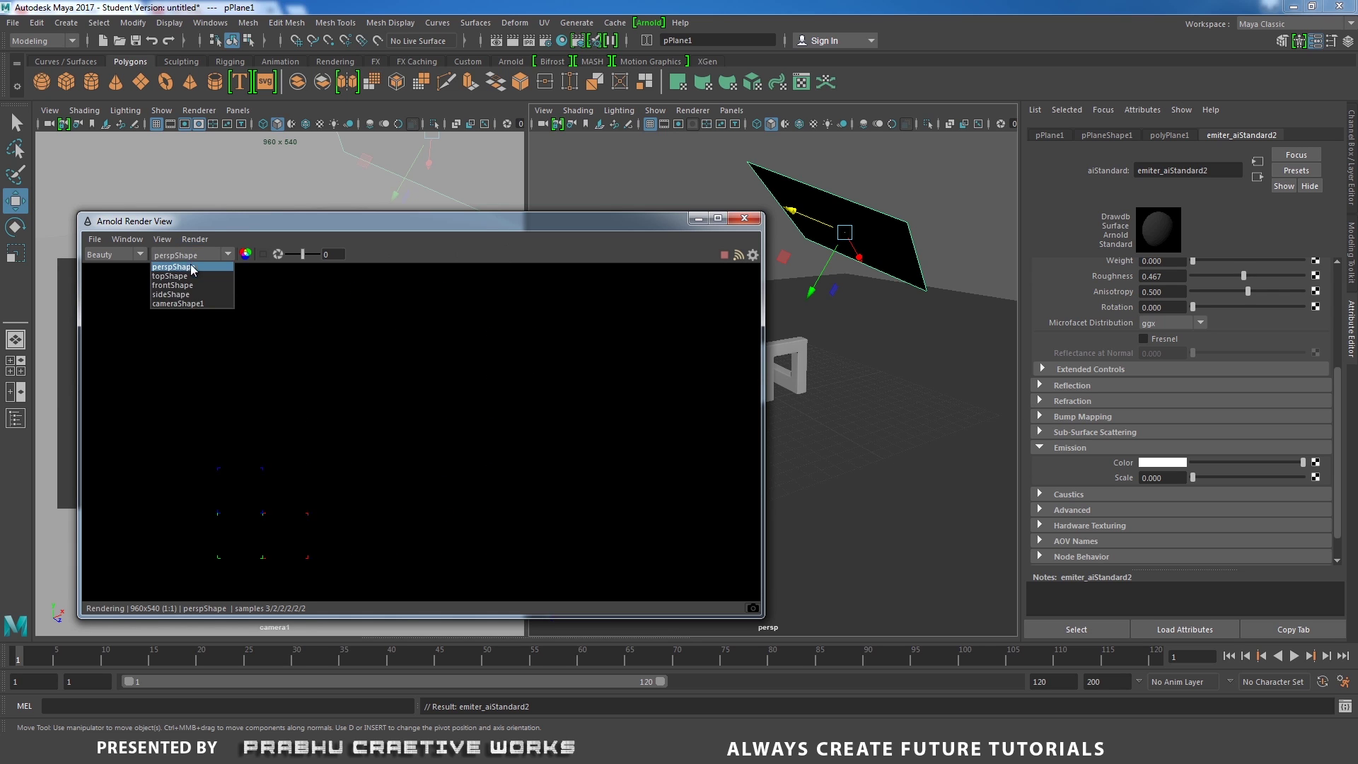
click(182, 304)
drag(503, 216, 587, 197)
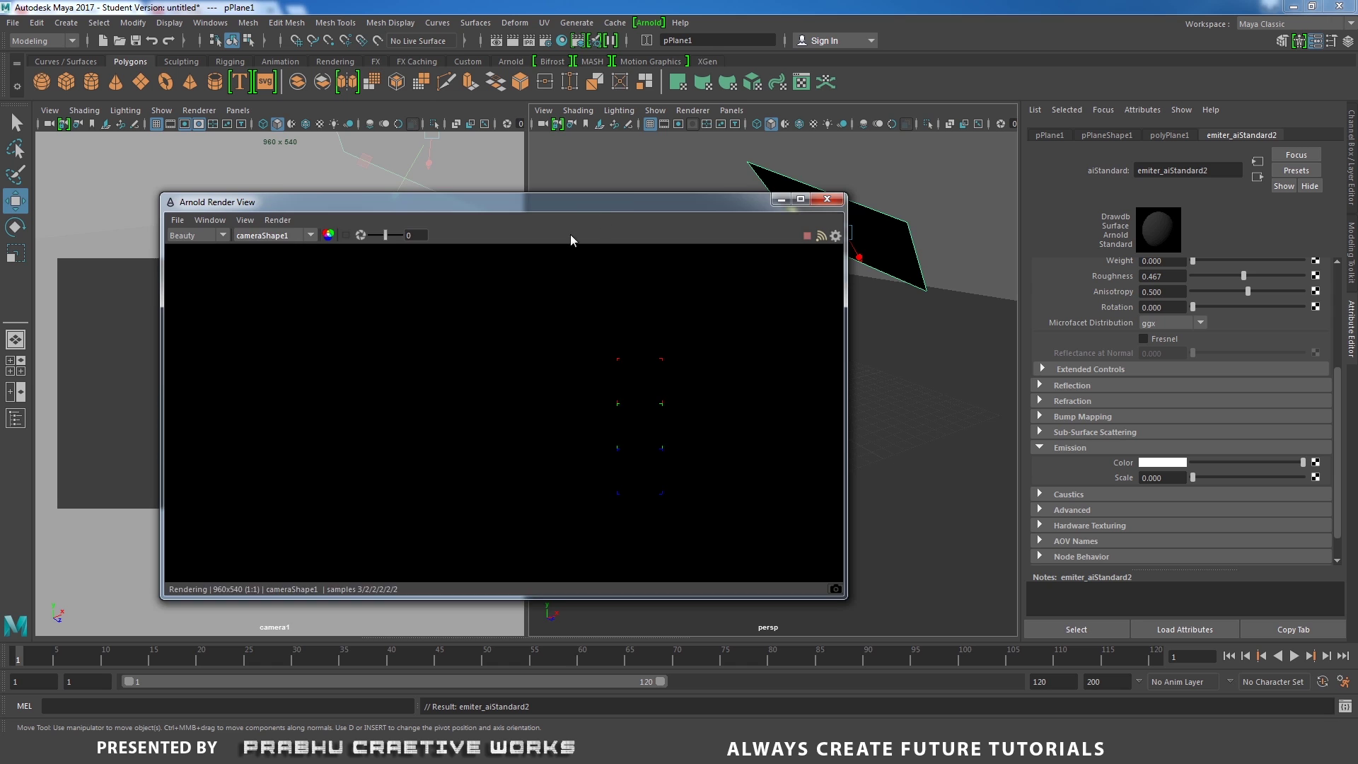
drag(574, 204, 440, 224)
drag(870, 161, 804, 229)
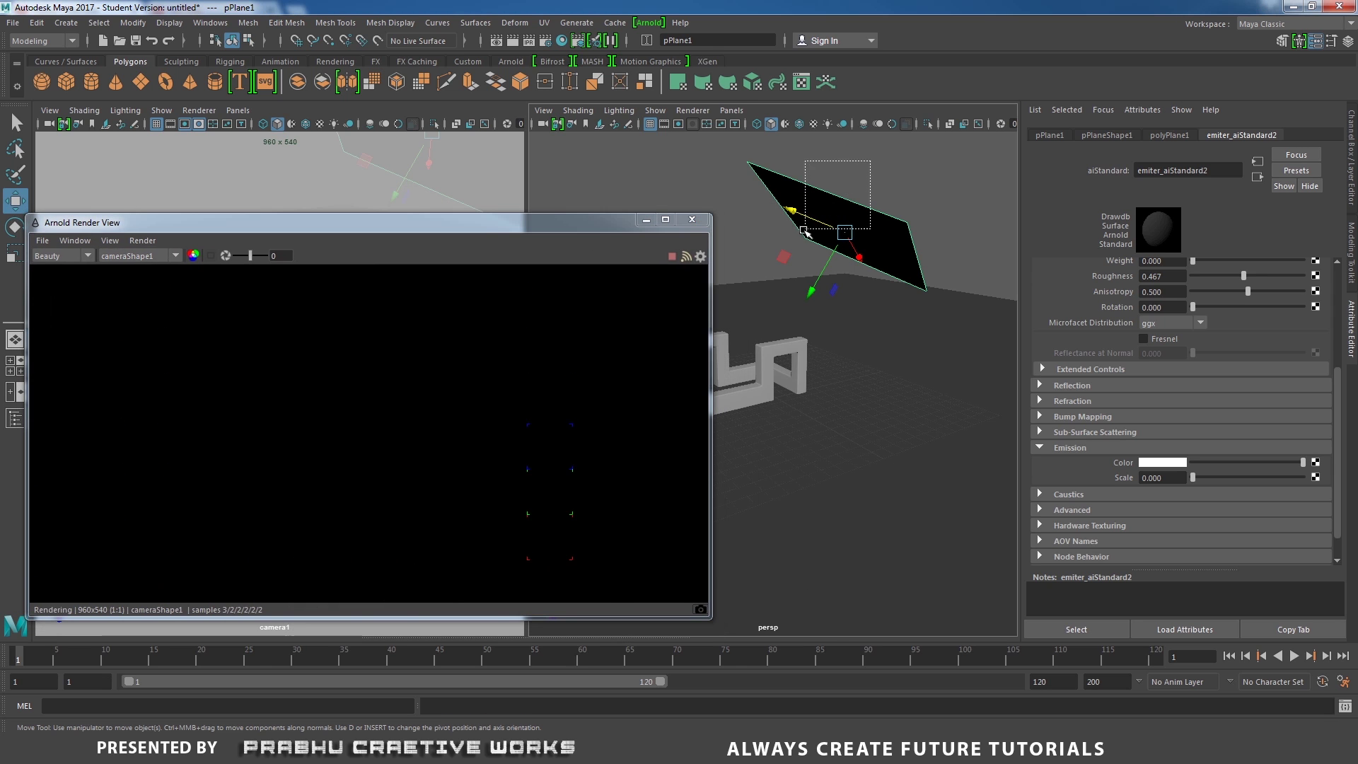
- Set the emitter material's emission scale to 10
drag(1338, 386, 1349, 439)
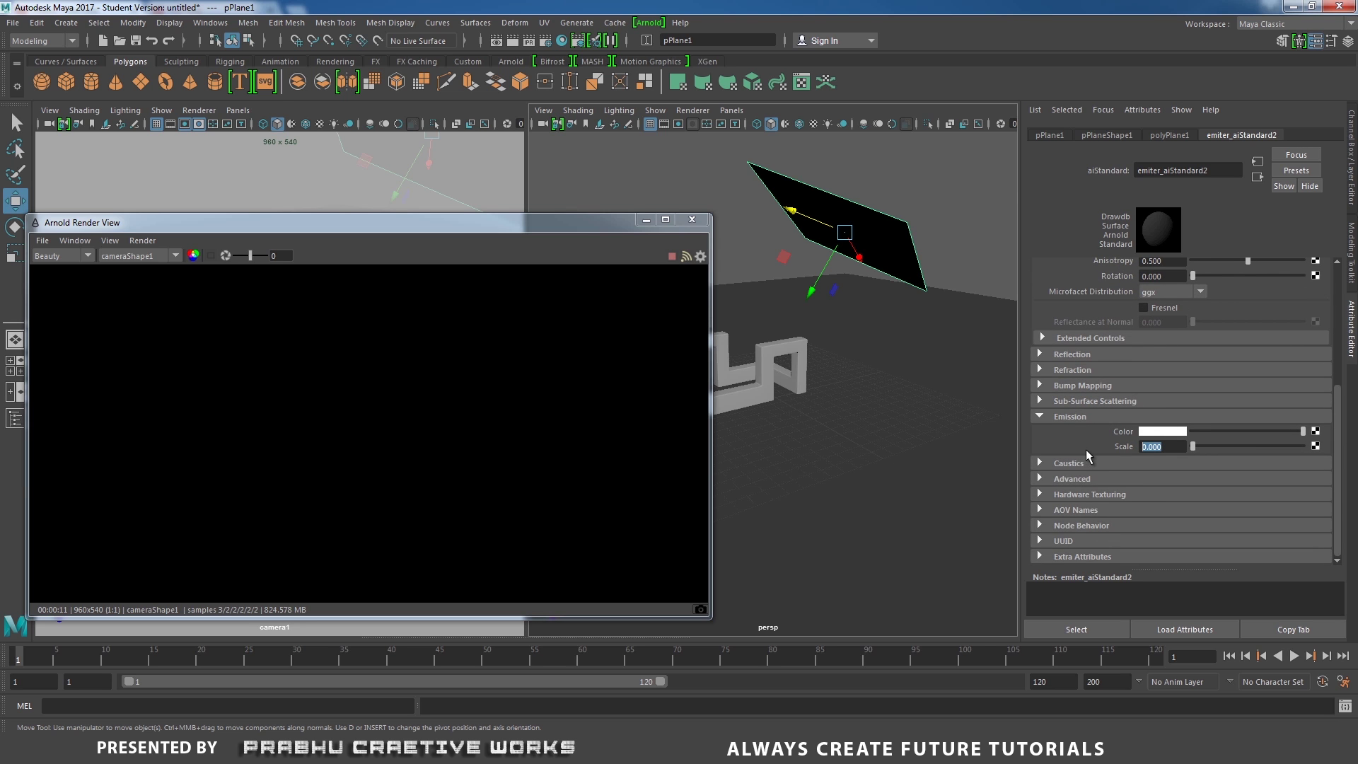
text(10)
key(Return)
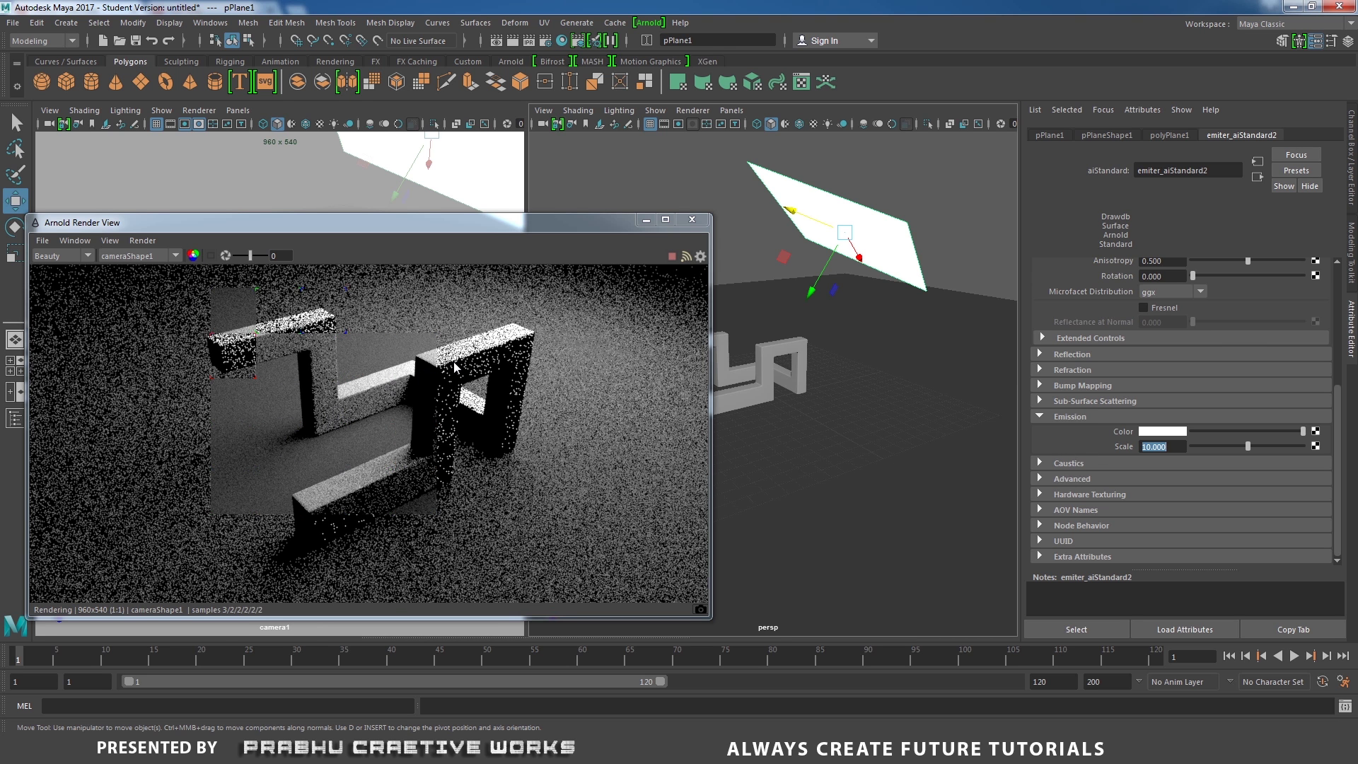
click(893, 212)
click(863, 254)
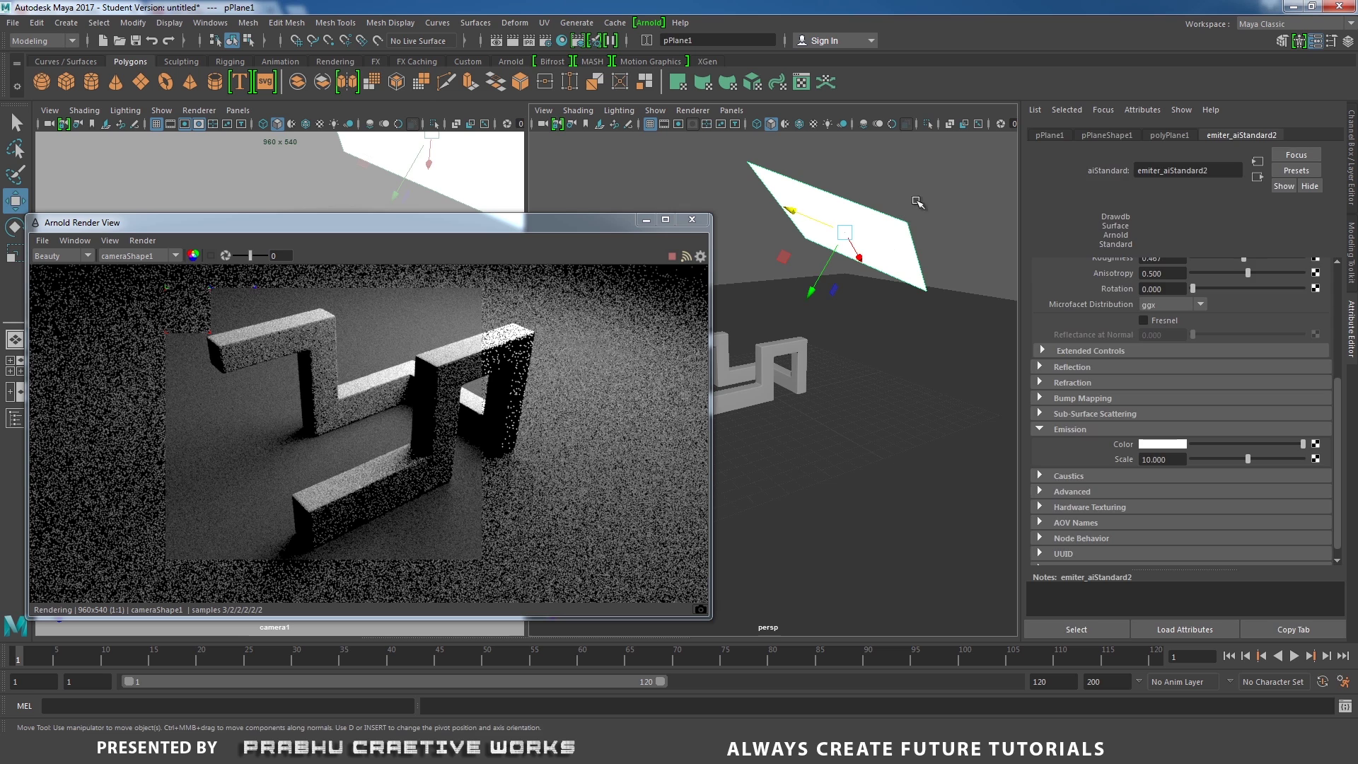
click(932, 193)
click(859, 225)
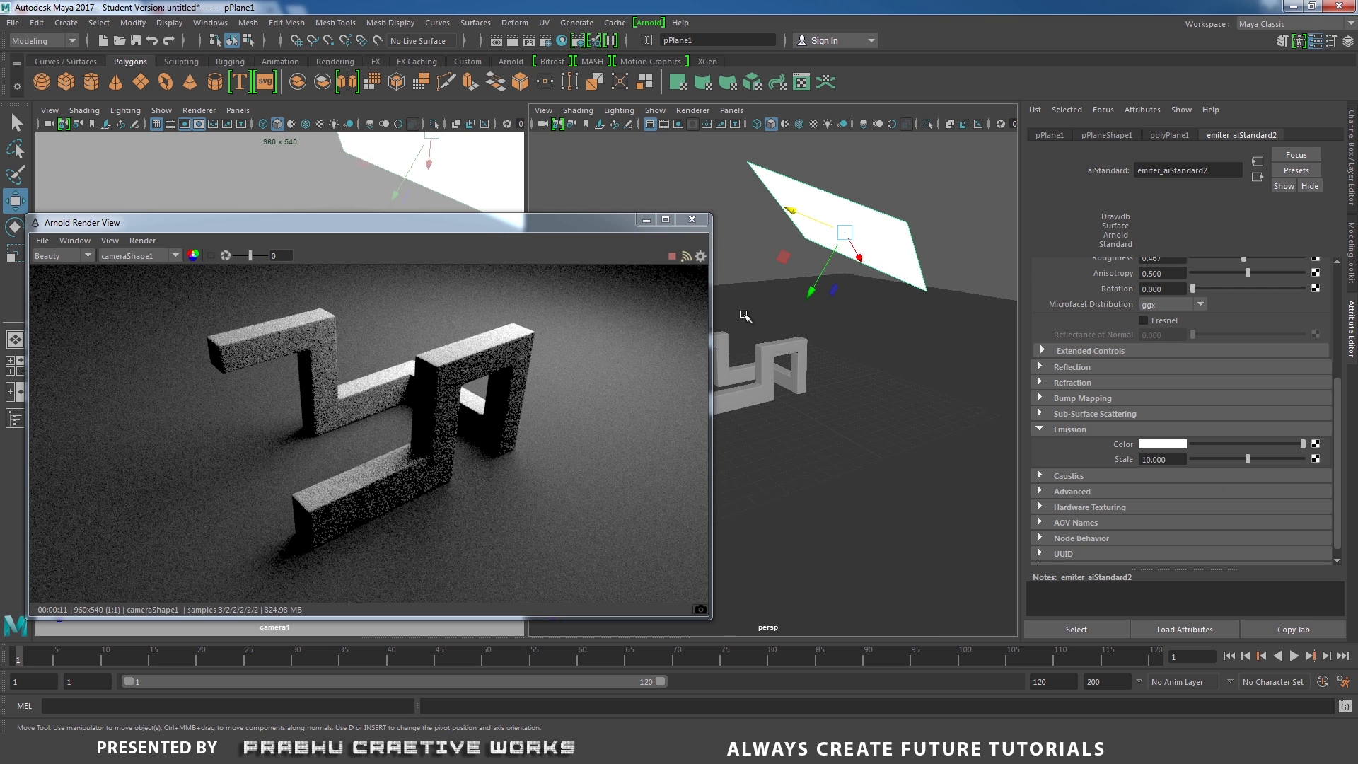
- Shift the render preview away from the bent beam and assign a new Arnold aiStandard material to the beam
drag(600, 232, 607, 369)
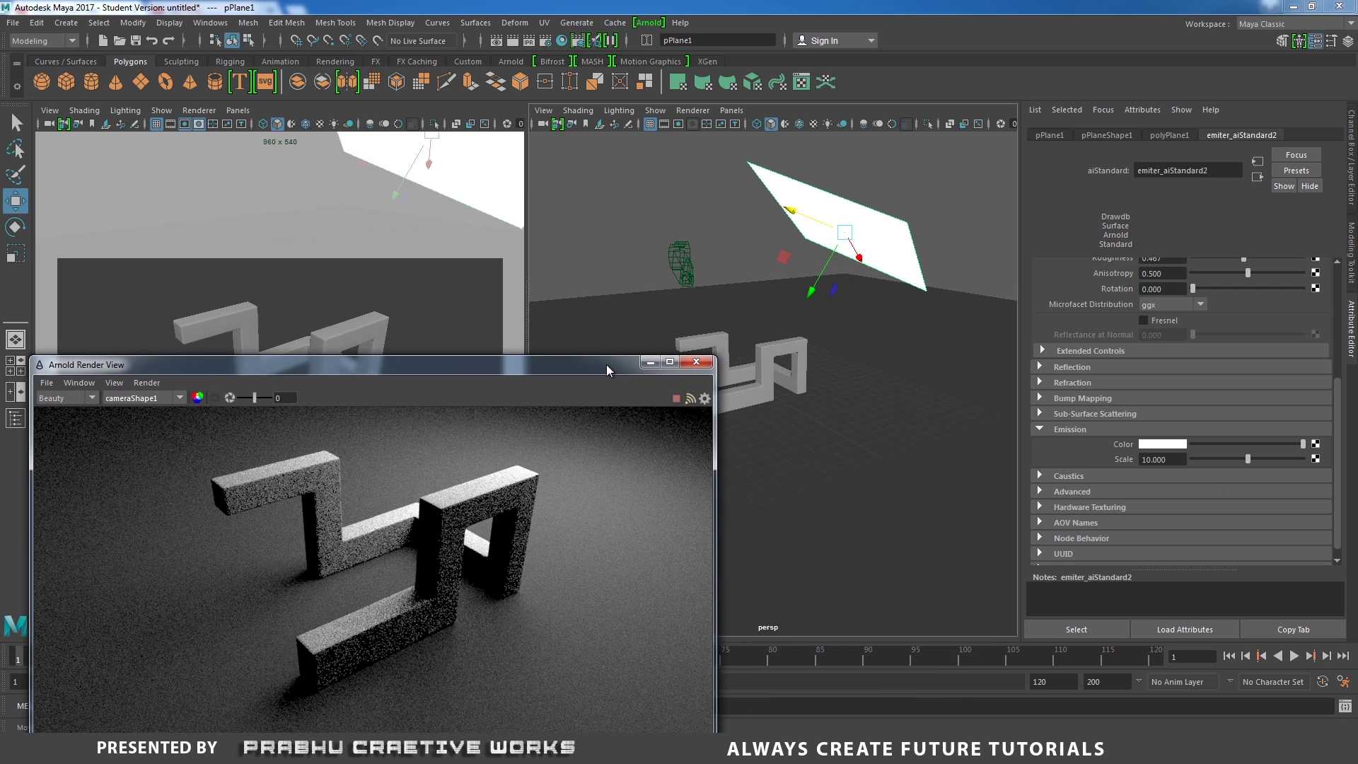
click(782, 346)
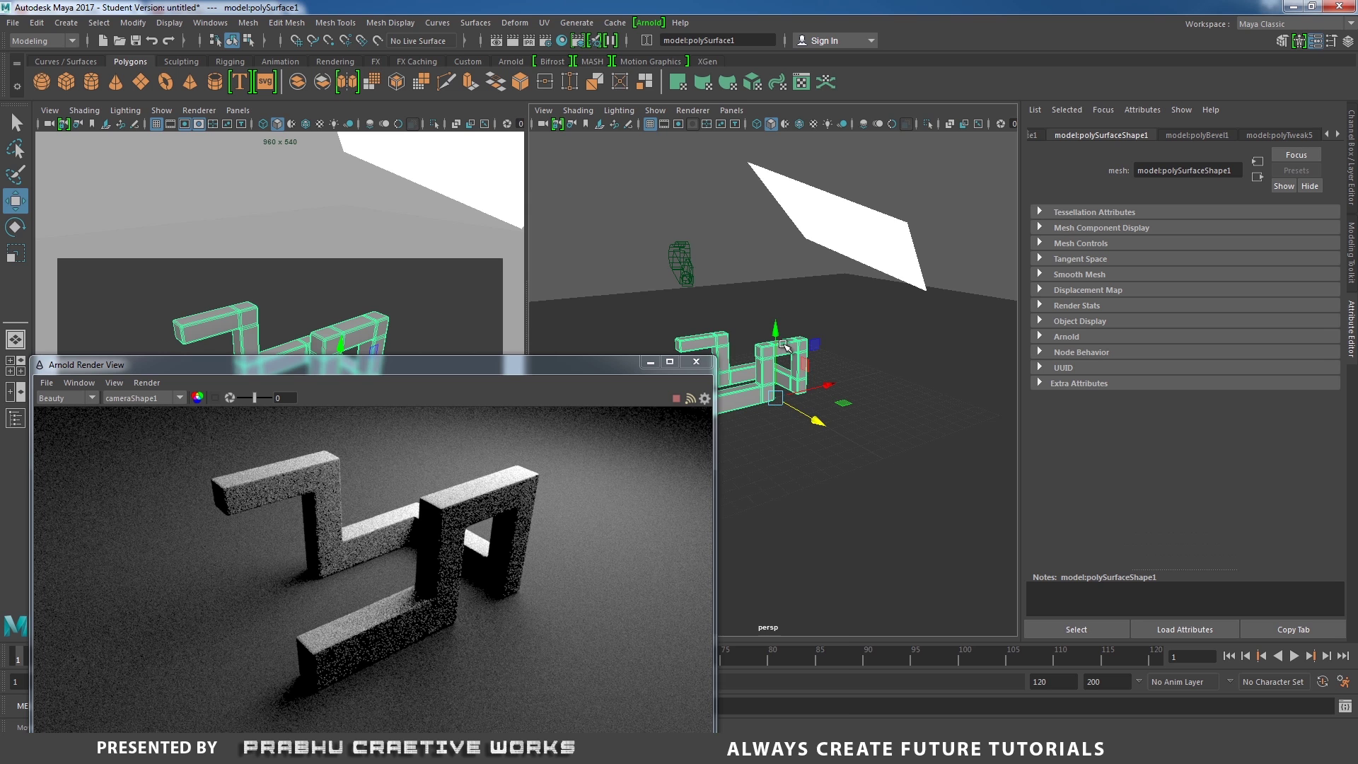
right_drag(784, 348, 807, 704)
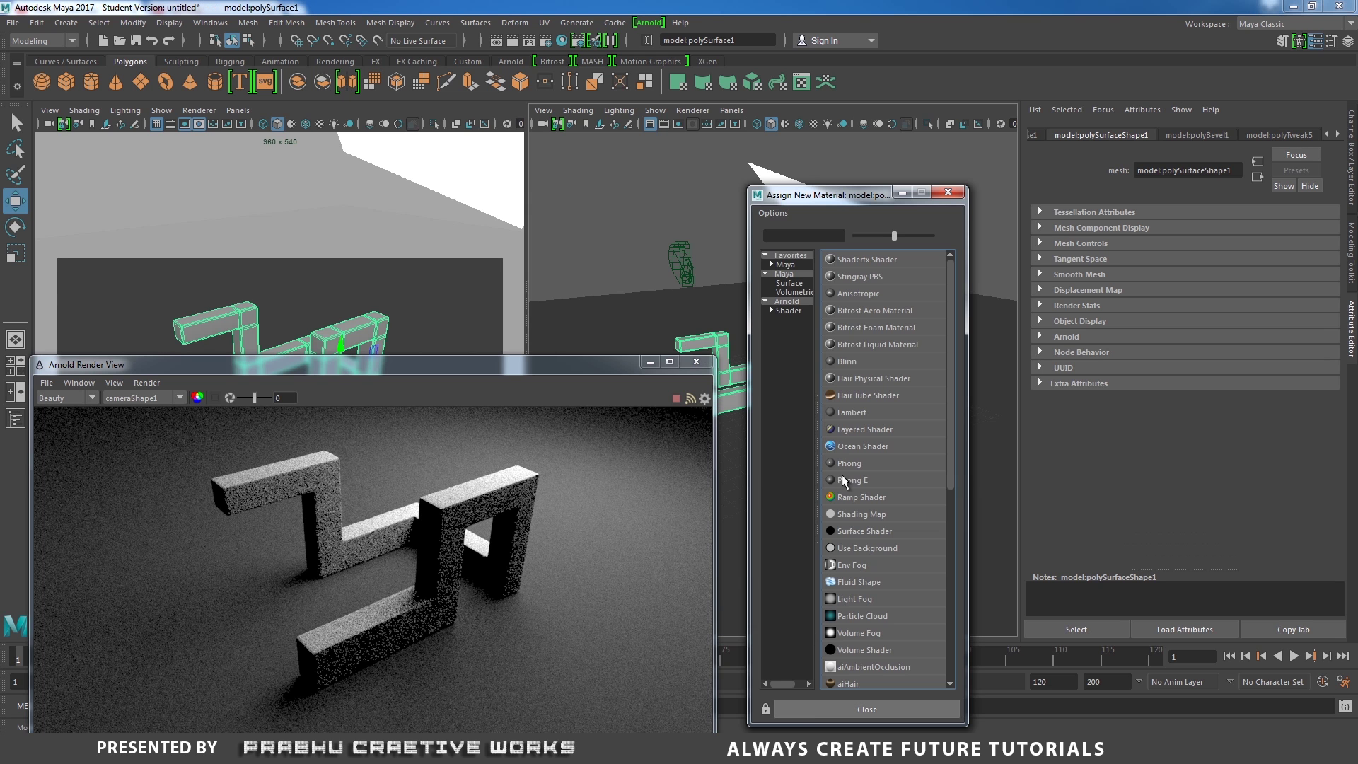
click(791, 311)
click(859, 338)
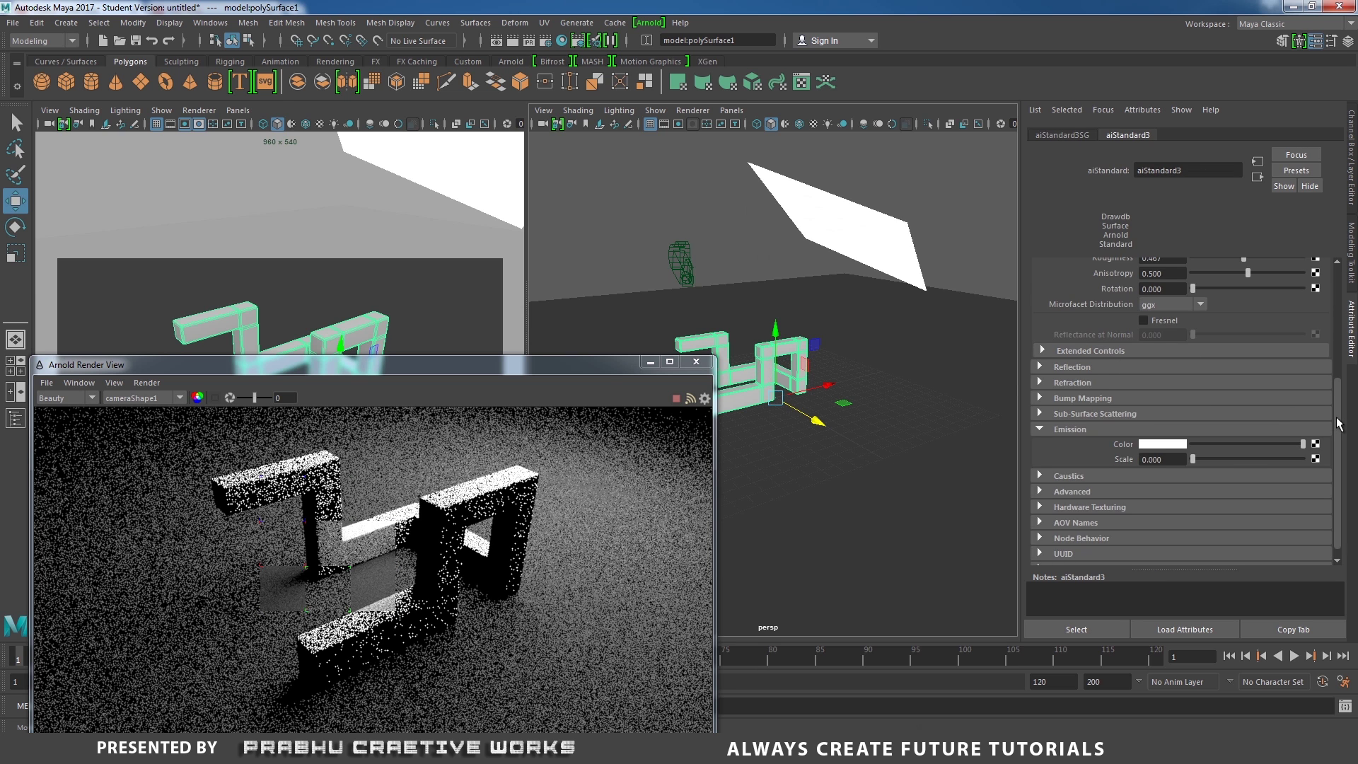
- Set the beam material's diffuse color to black and its diffuse weight to 0
scroll(1319, 415, up, 5)
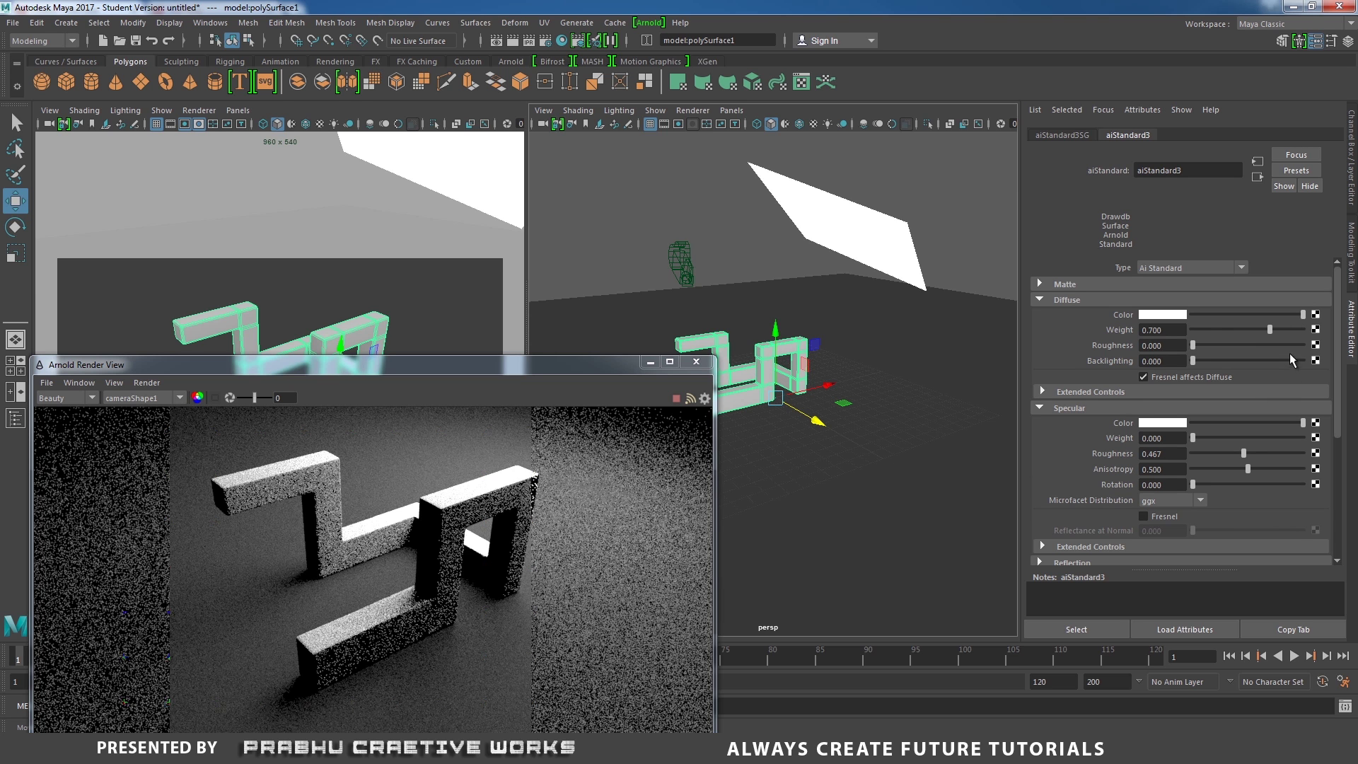
drag(1228, 313, 1154, 312)
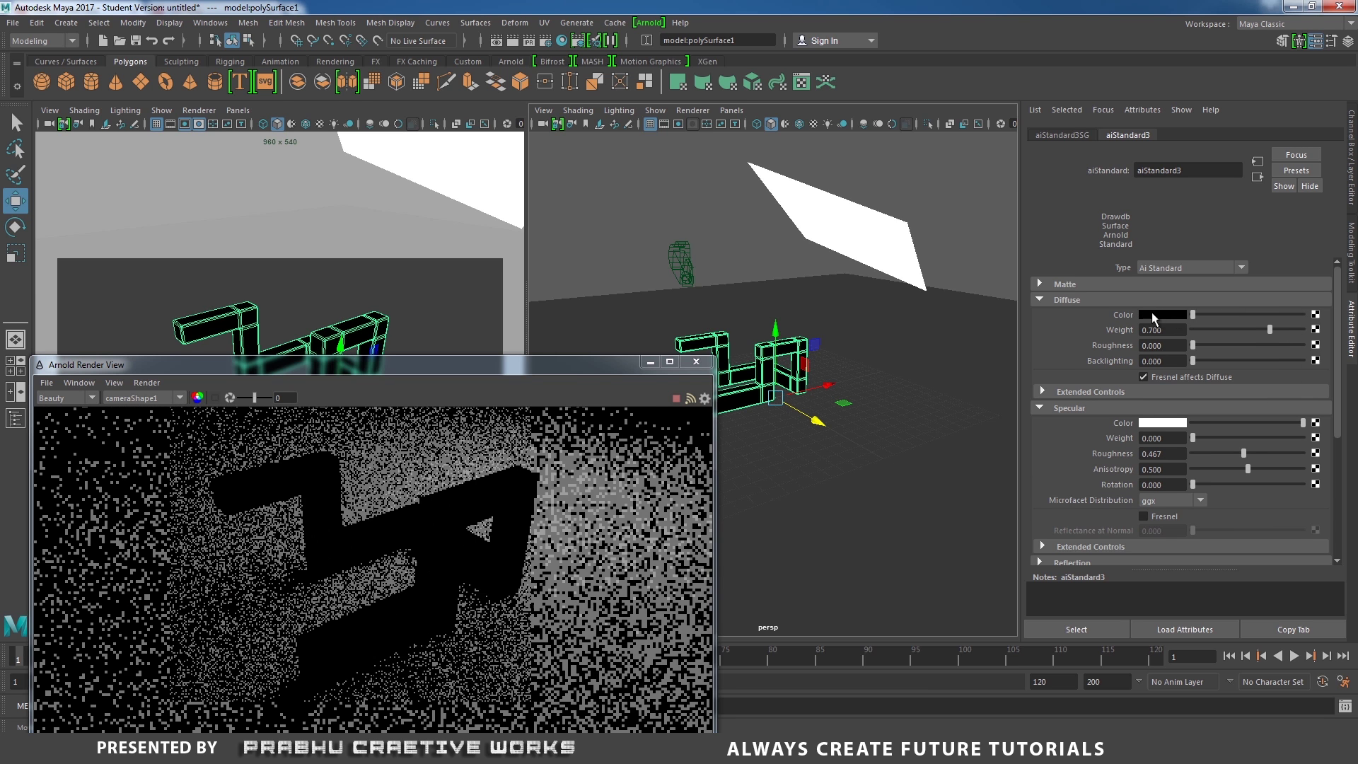
click(1152, 330)
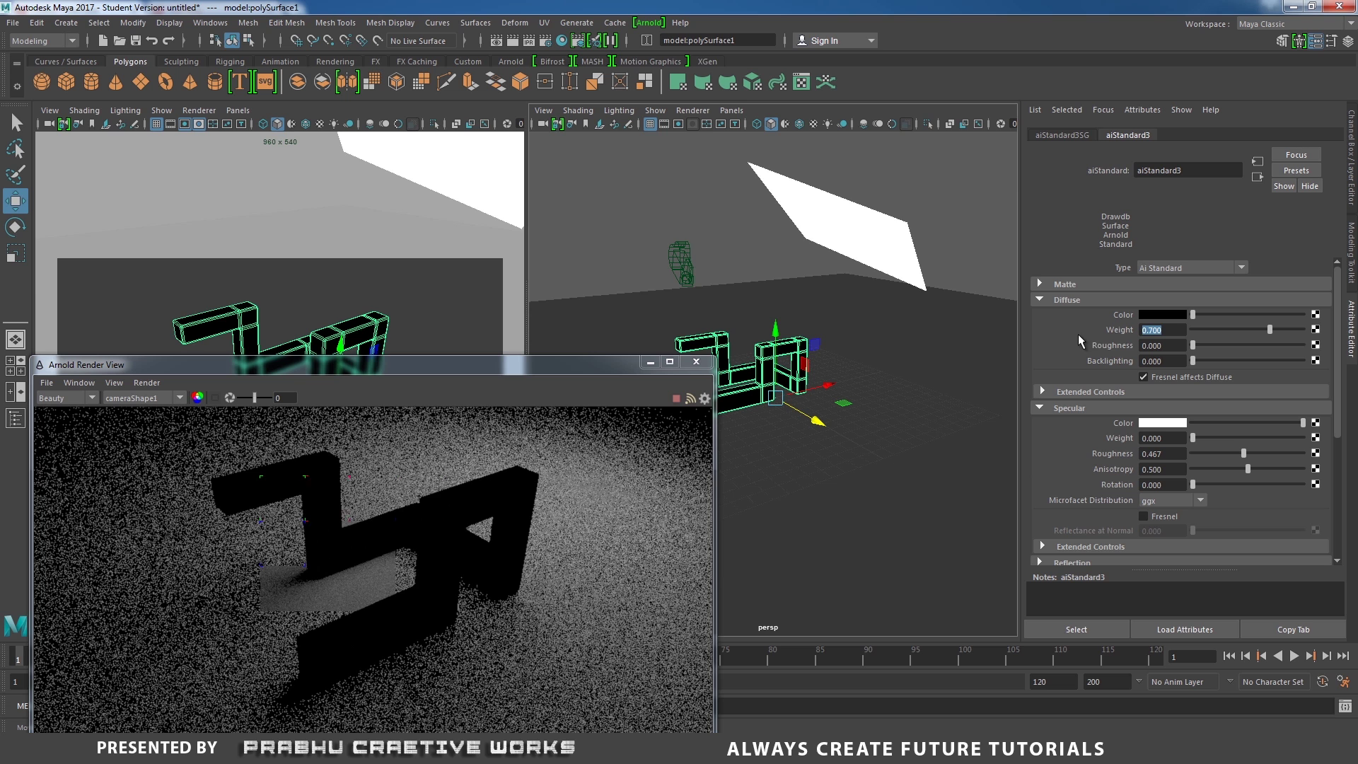
text(0)
key(Return)
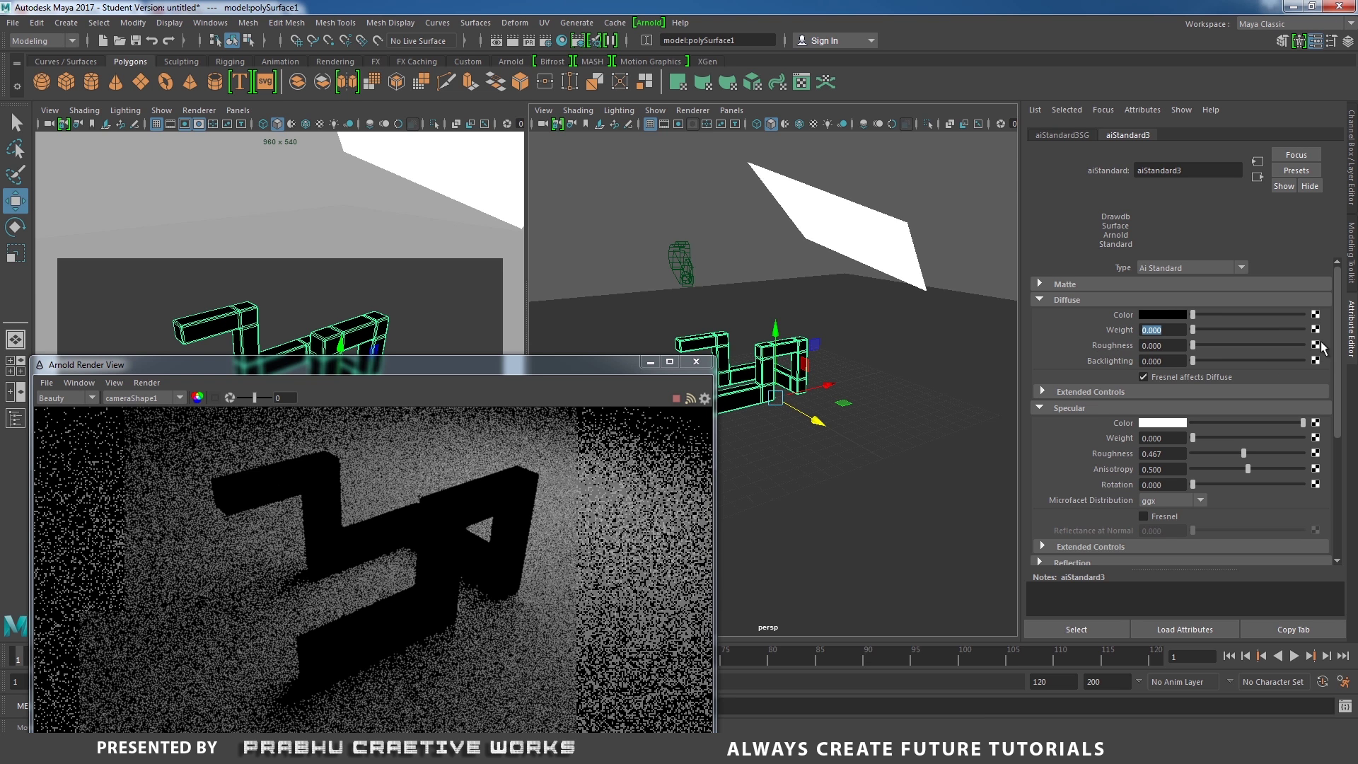
- Set the beam material's specular weight to 0.3 and its specular roughness to 0
drag(1337, 345, 1348, 377)
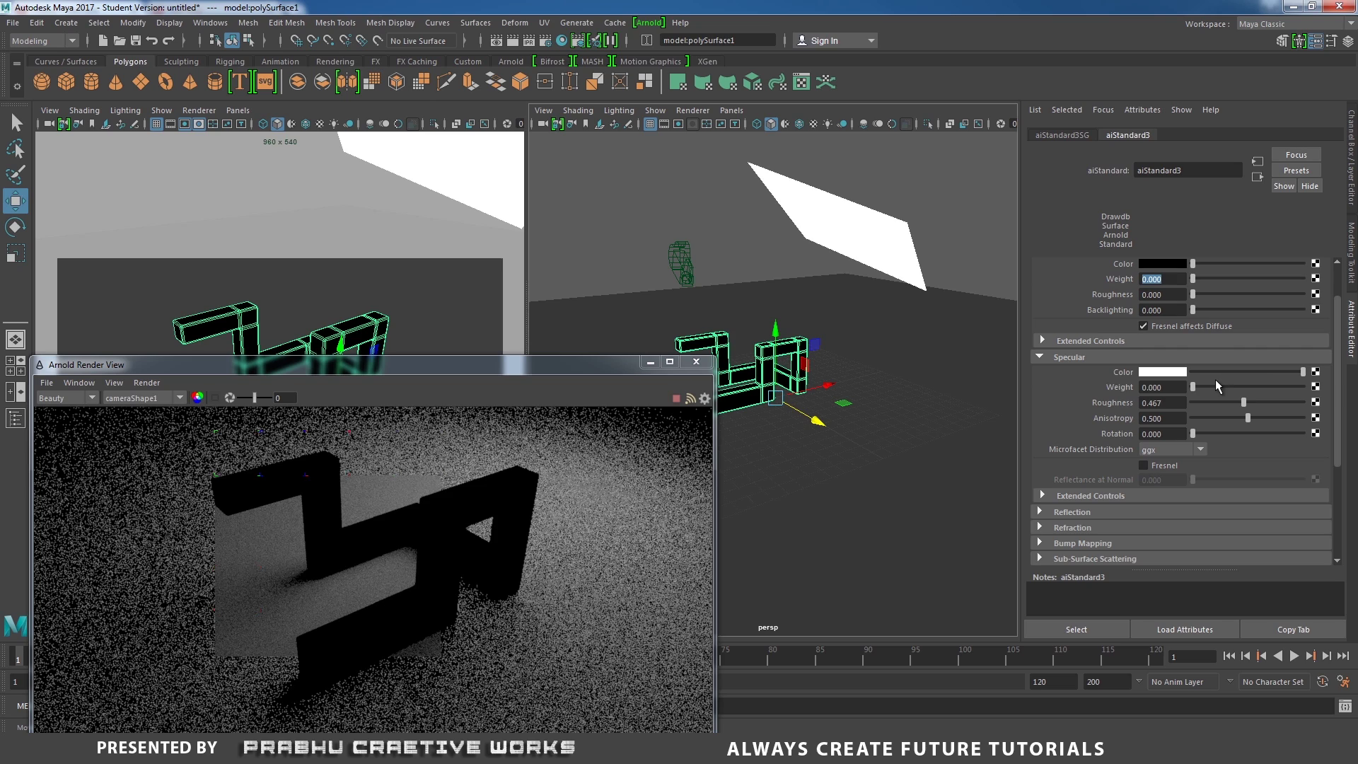
drag(1207, 383, 1218, 386)
double_click(1160, 387)
text(0.3)
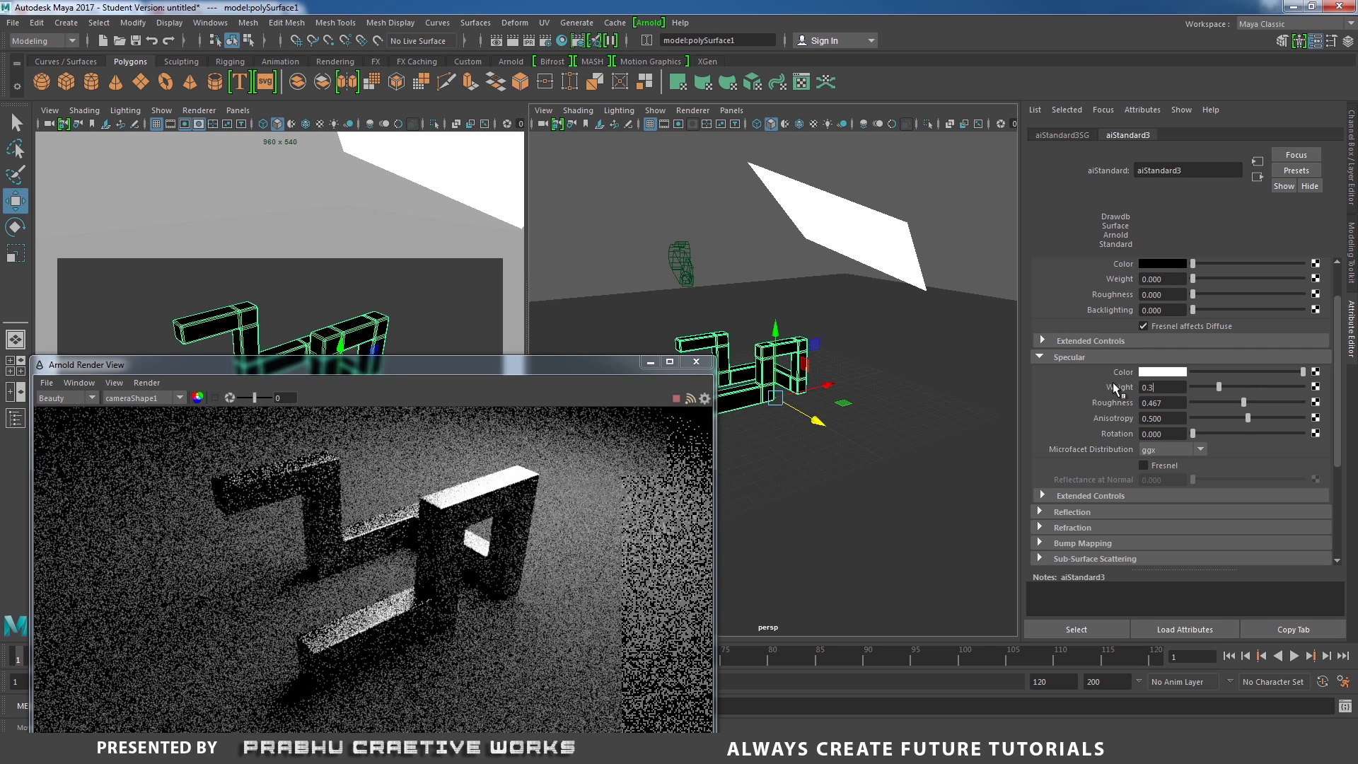
key(Return)
drag(1238, 401, 1192, 398)
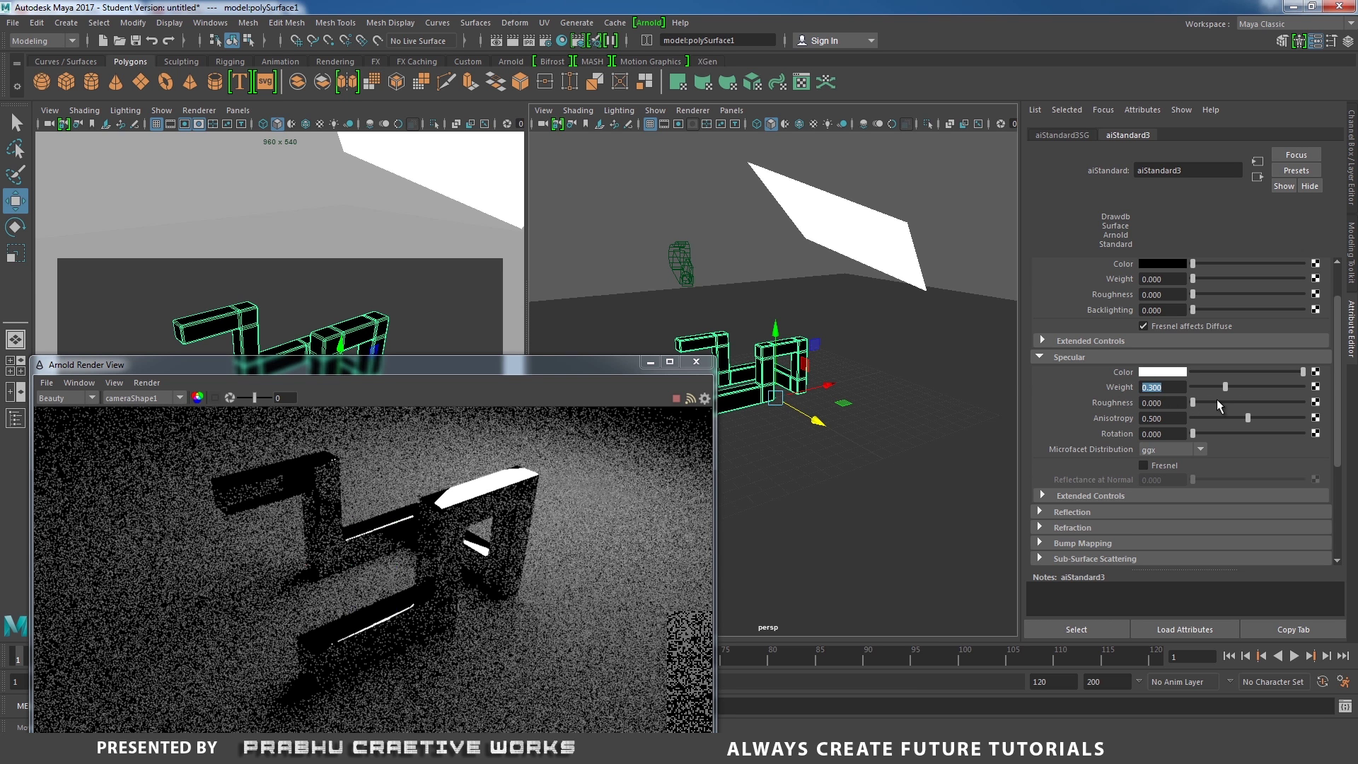
- Set the beam material's refraction weight to 1 and its IOR to 1.5
drag(1337, 415, 1348, 520)
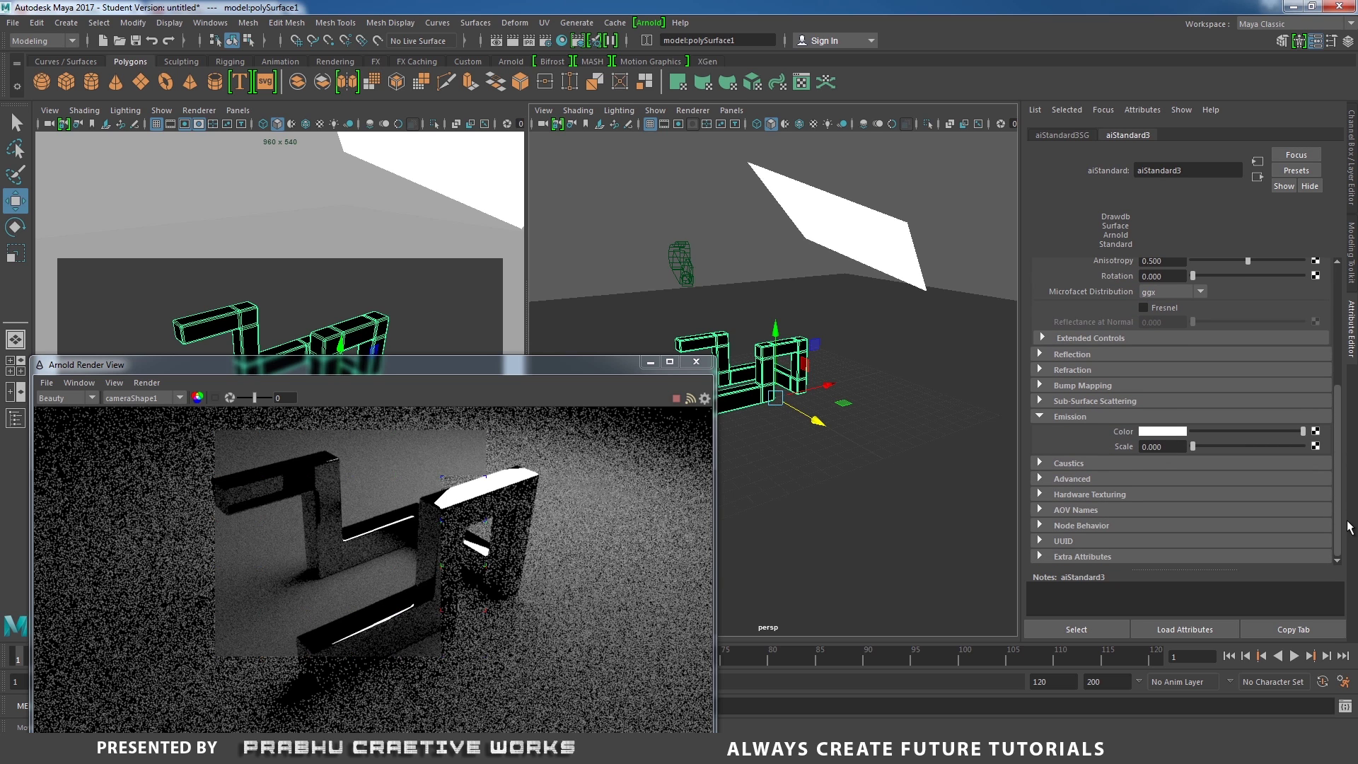
click(1076, 371)
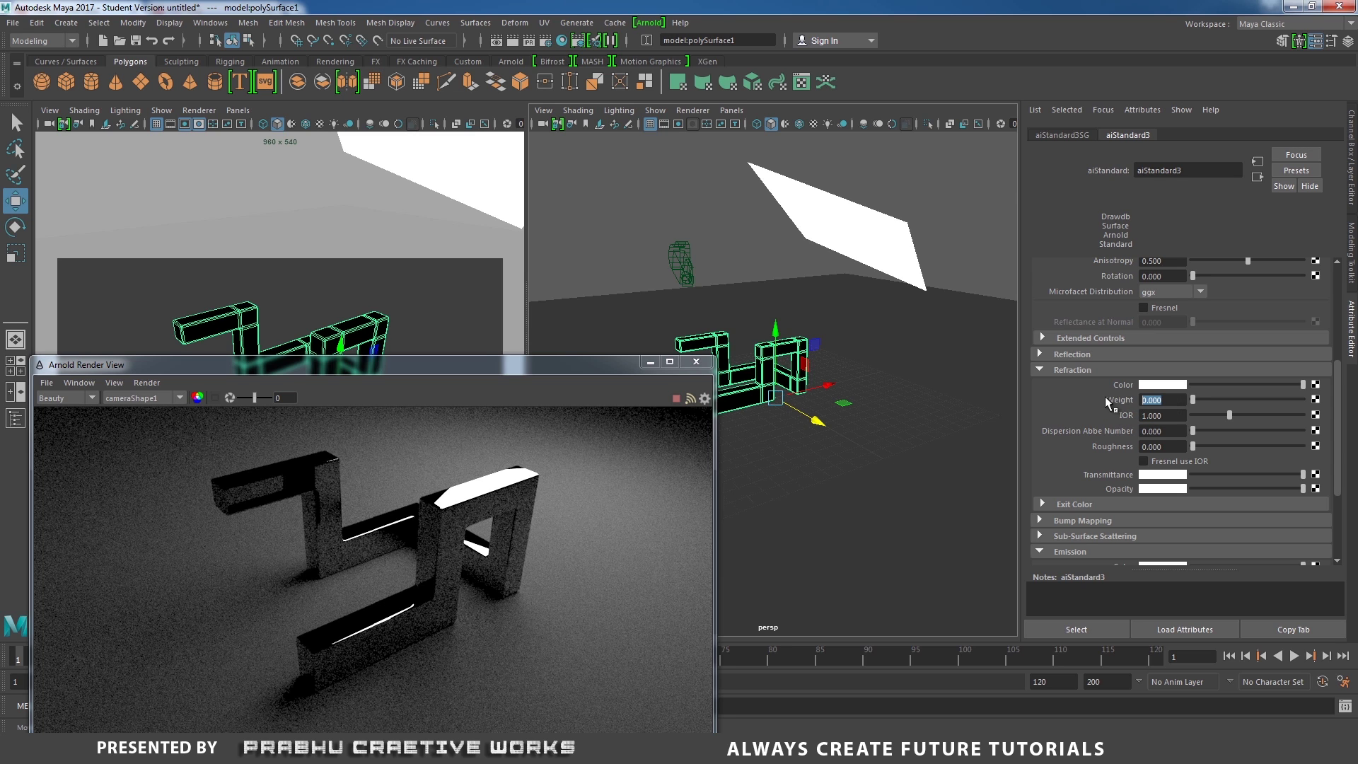
text(1)
key(Return)
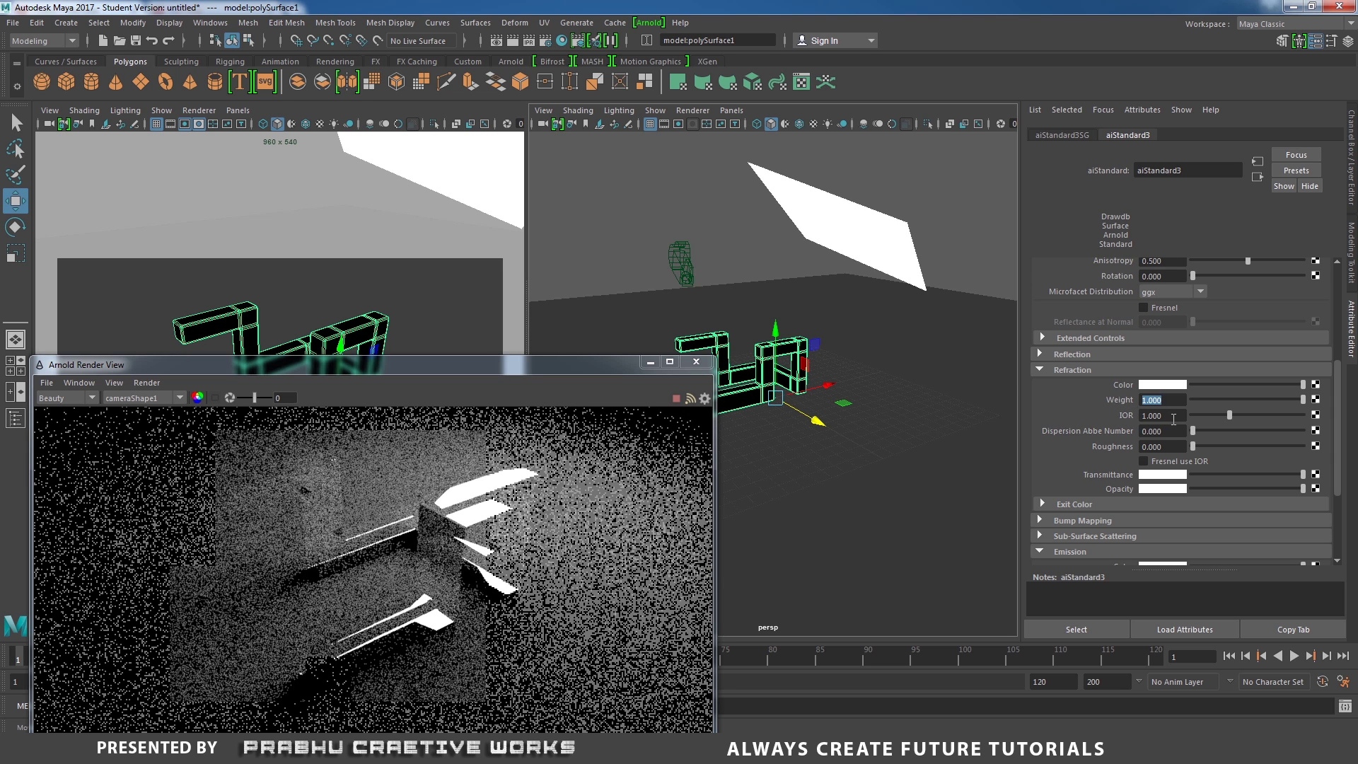
key(Tab)
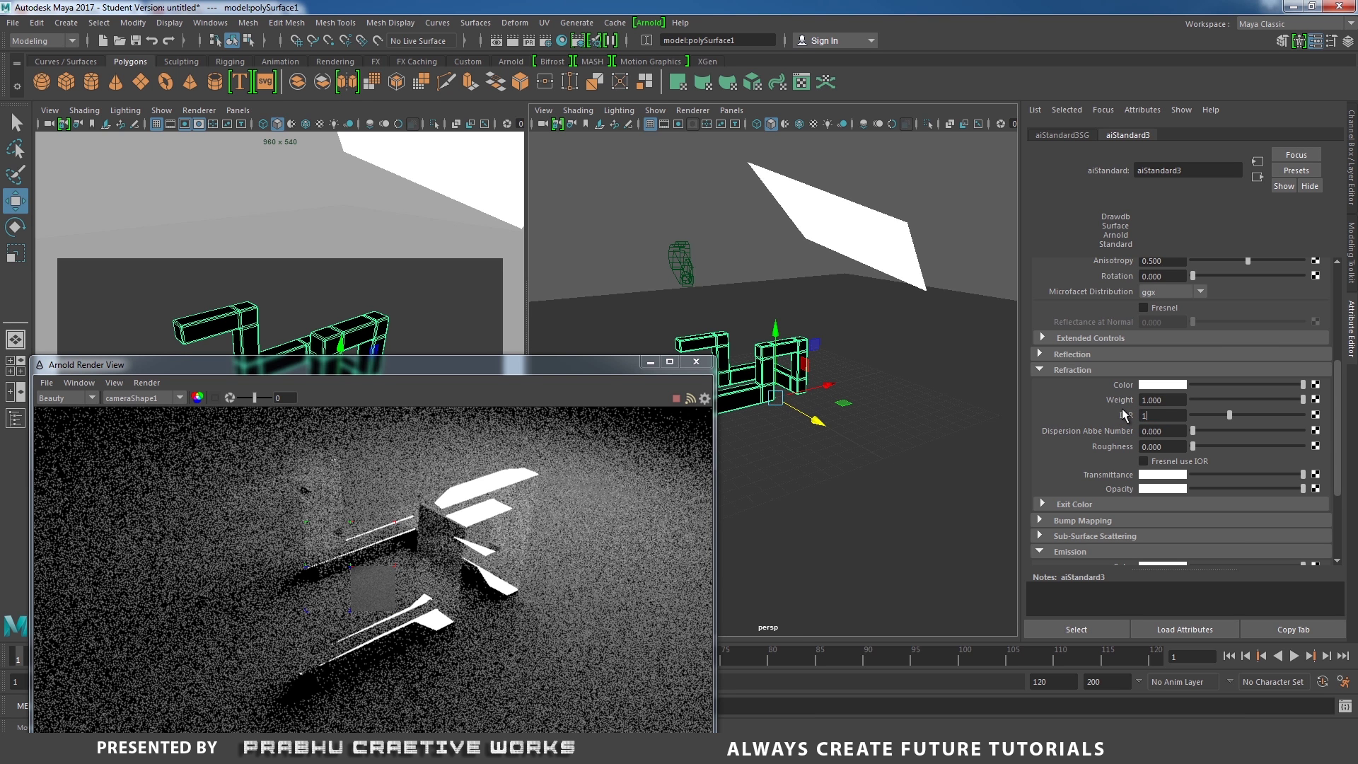
text(5)
key(Return)
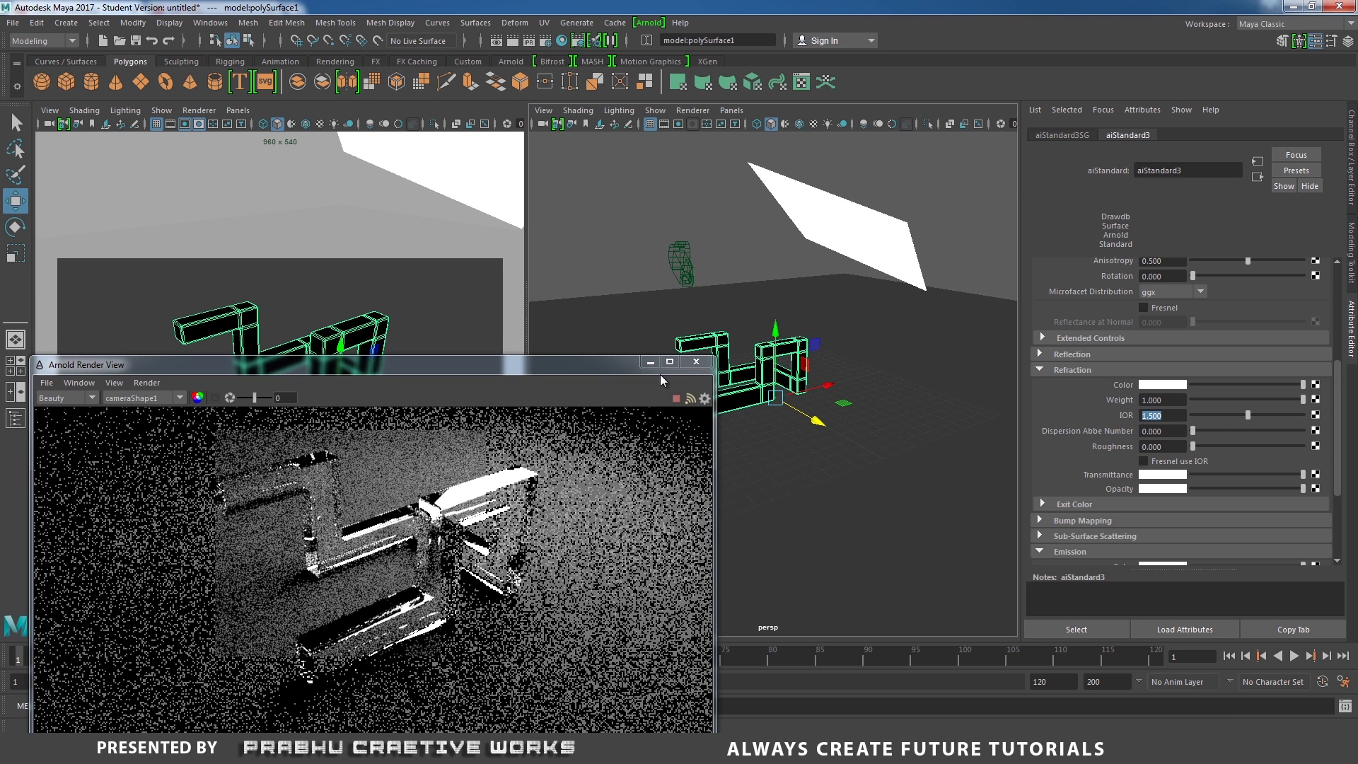
- Move the render preview clear of the perspective view and turn off Opaque in the bent beam shape's Arnold attributes
drag(610, 363, 708, 217)
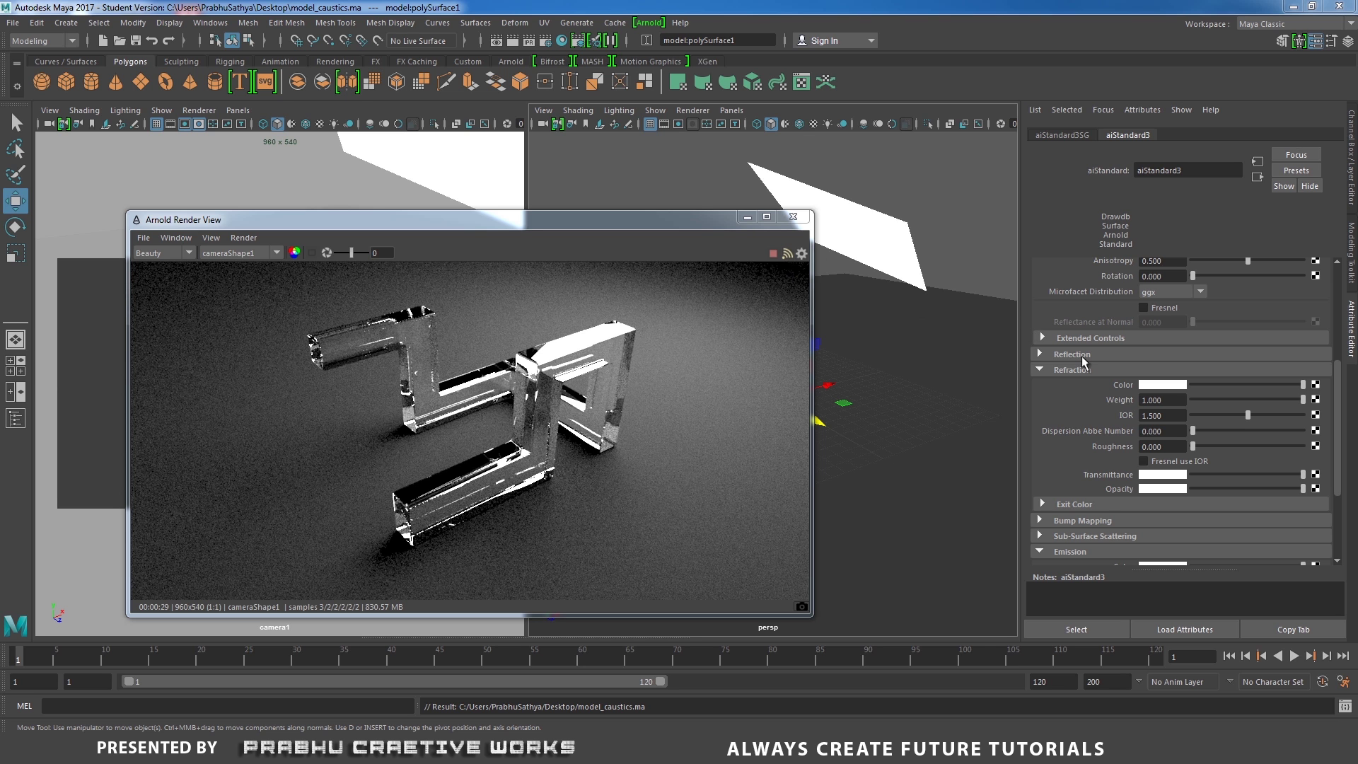
alt+drag(921, 291, 844, 309)
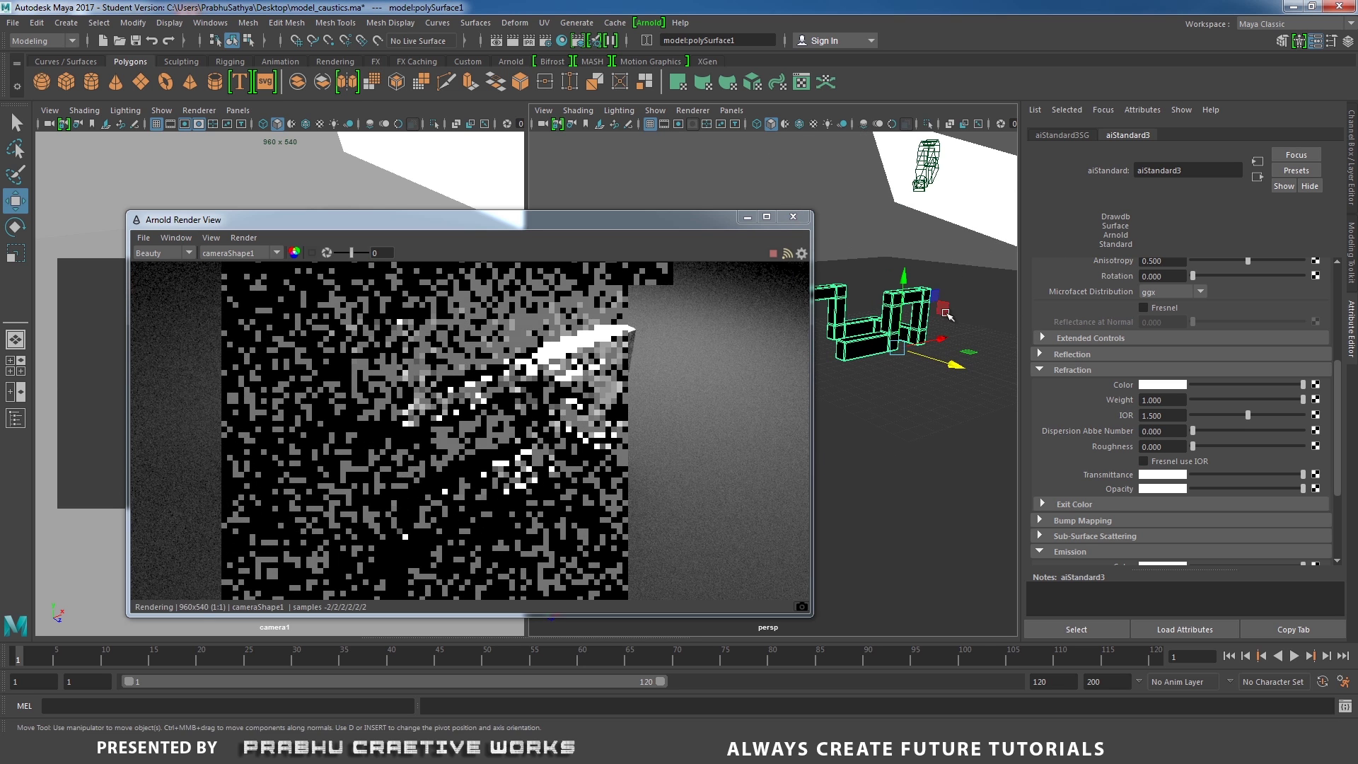
click(844, 309)
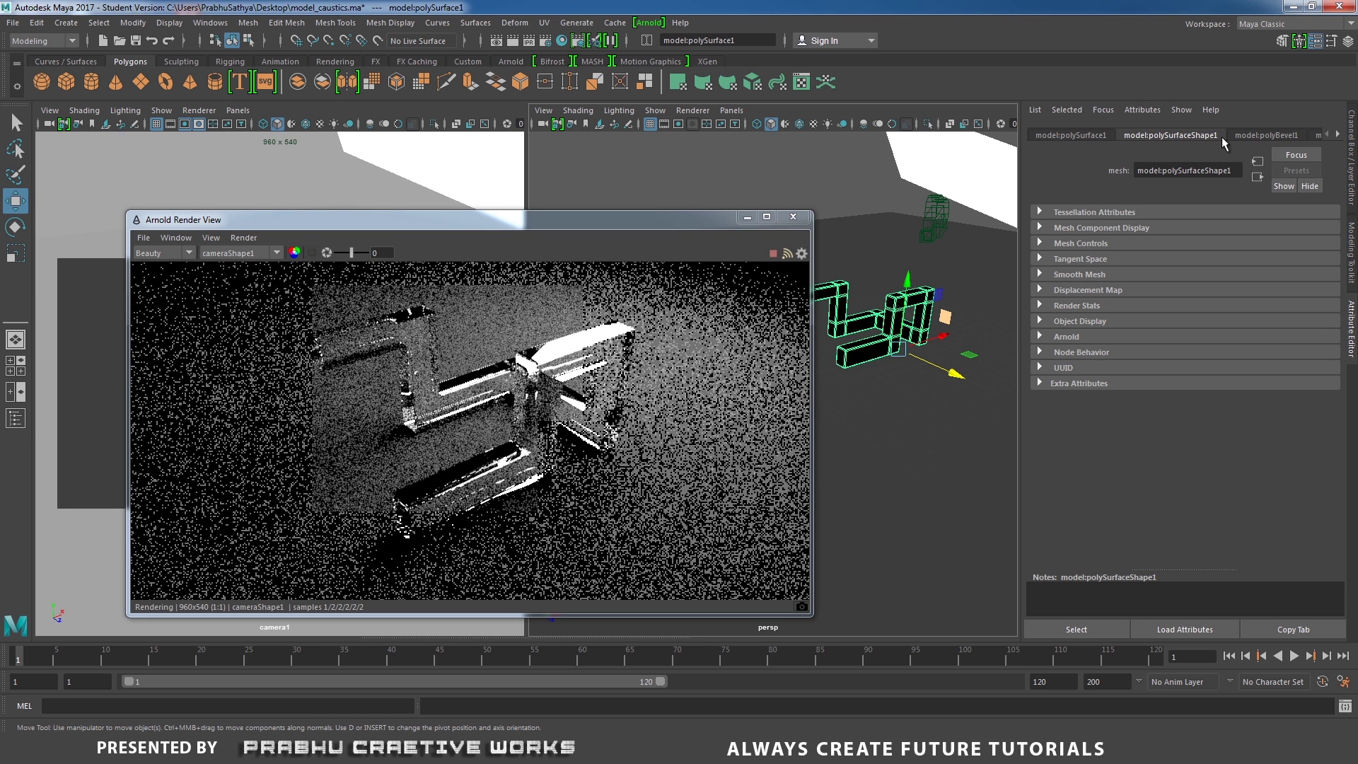
click(1077, 336)
click(1157, 384)
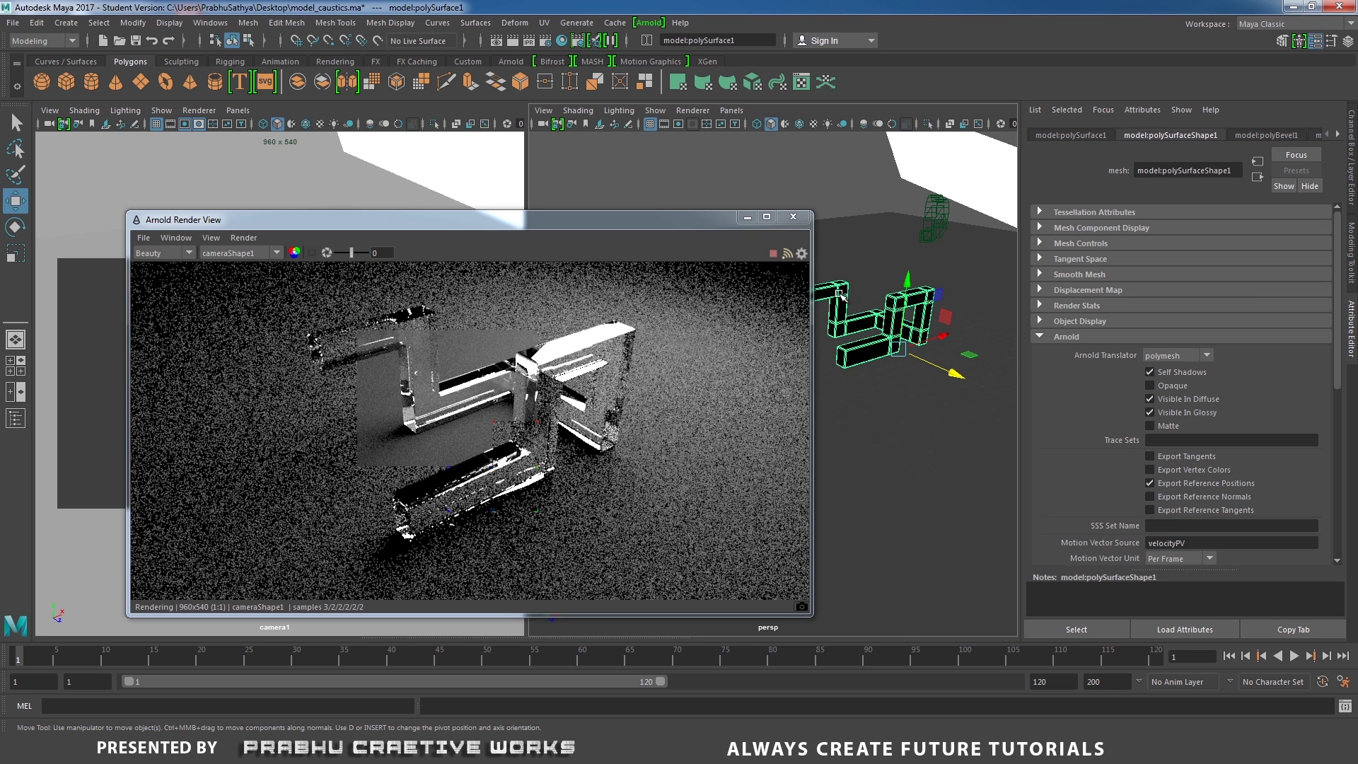
- Connect a Ramp texture to the transmittance of the beam's material
right_drag(841, 299, 844, 639)
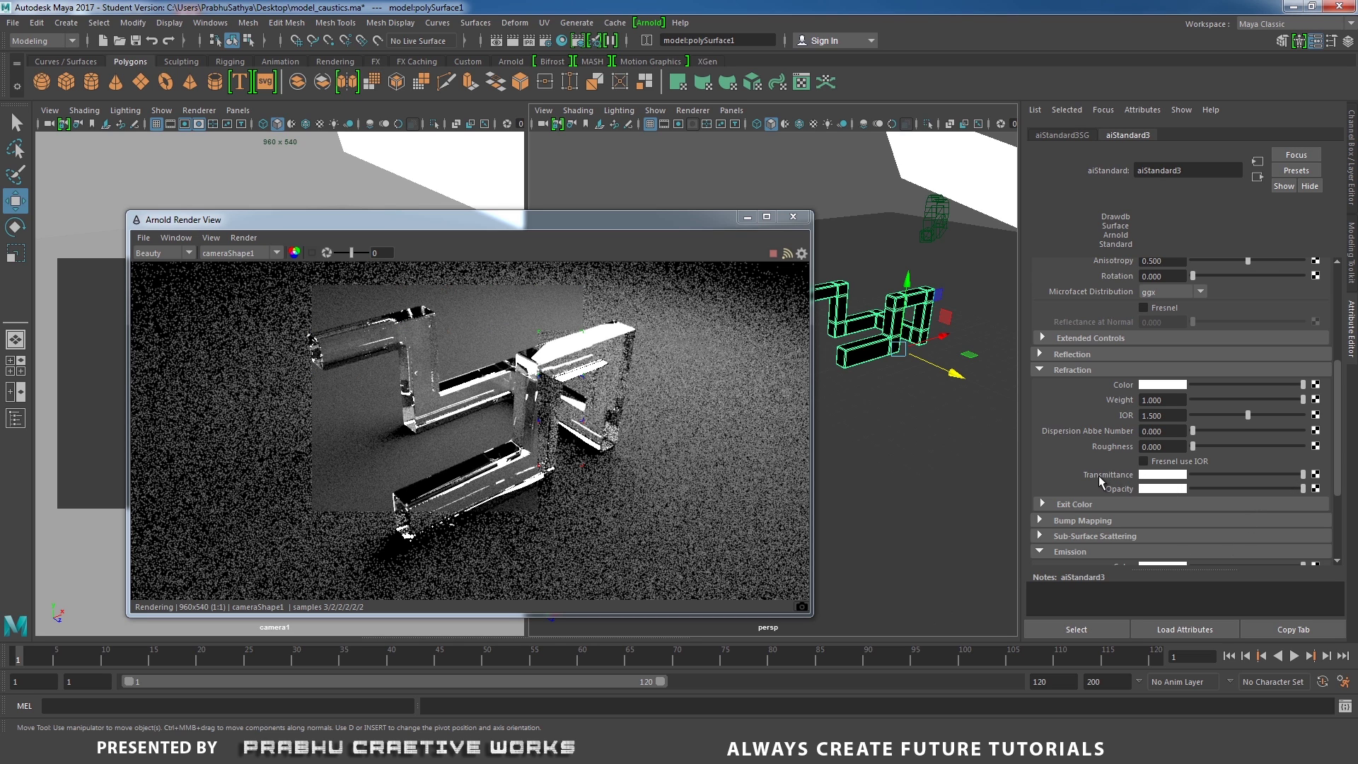
click(1316, 475)
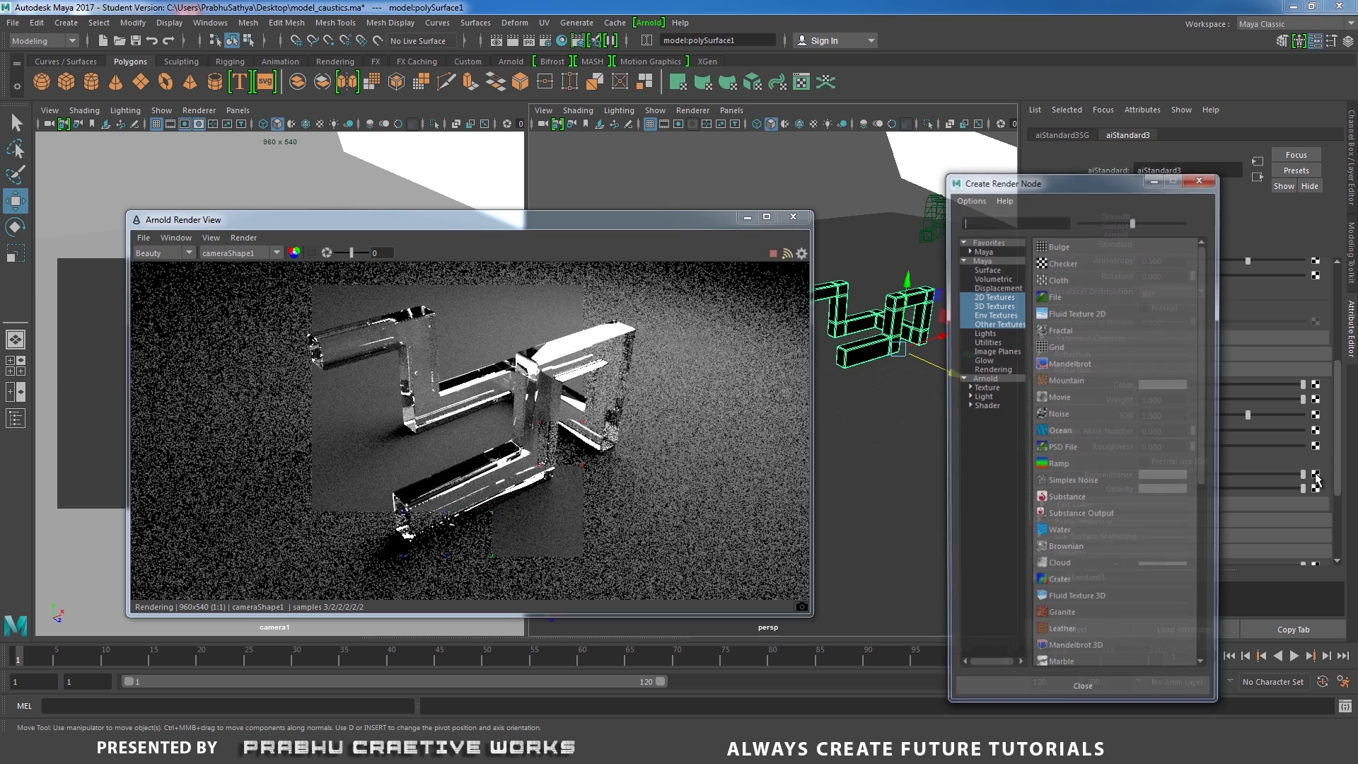
click(1073, 466)
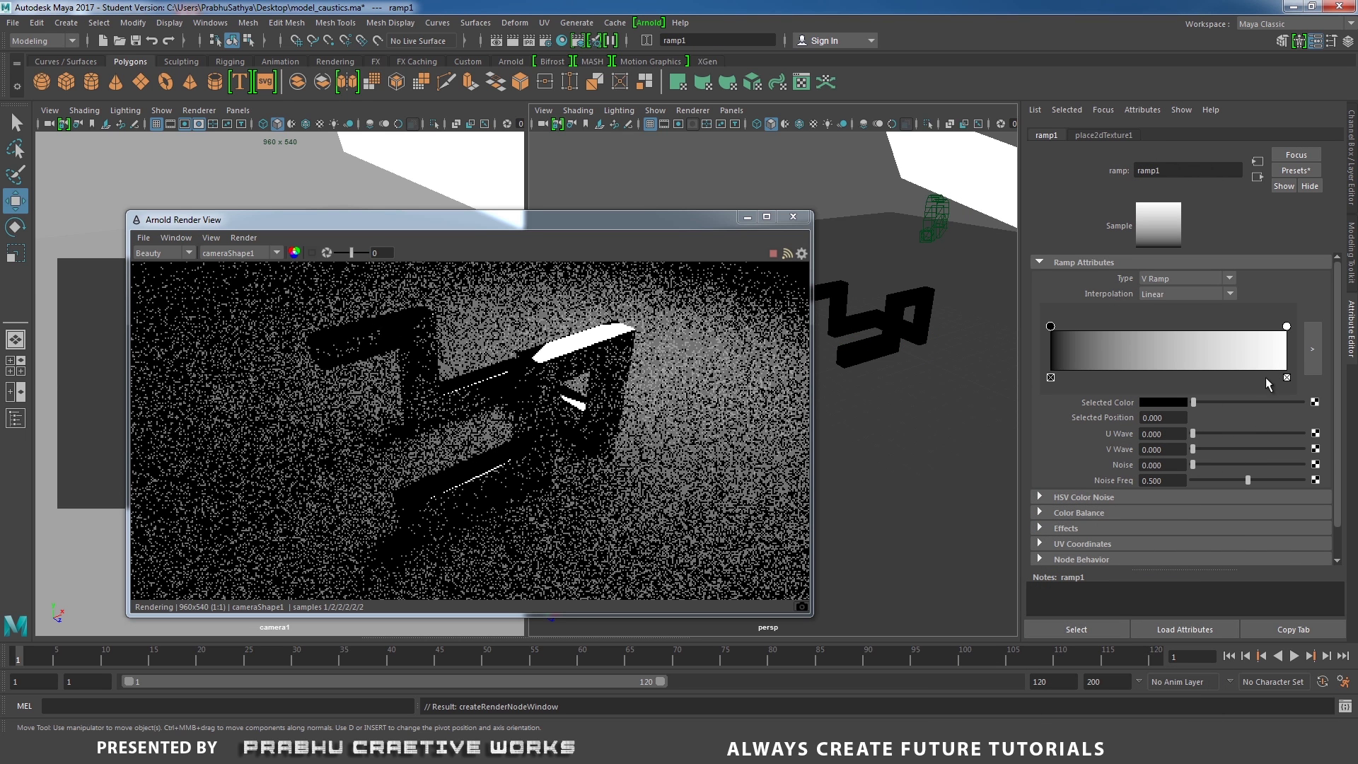
- Color the ramp's start and end stops red and add a blue stop at about 0.263
click(1167, 401)
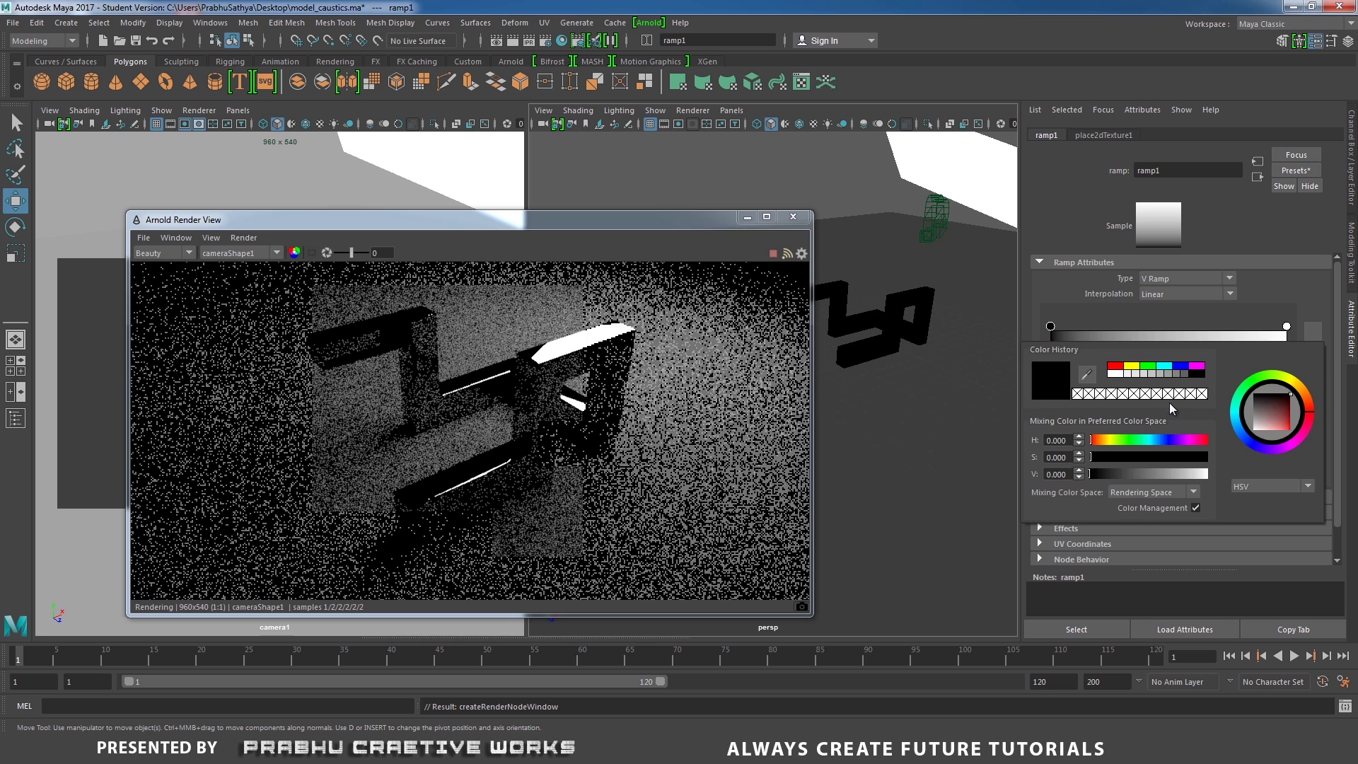
click(1117, 368)
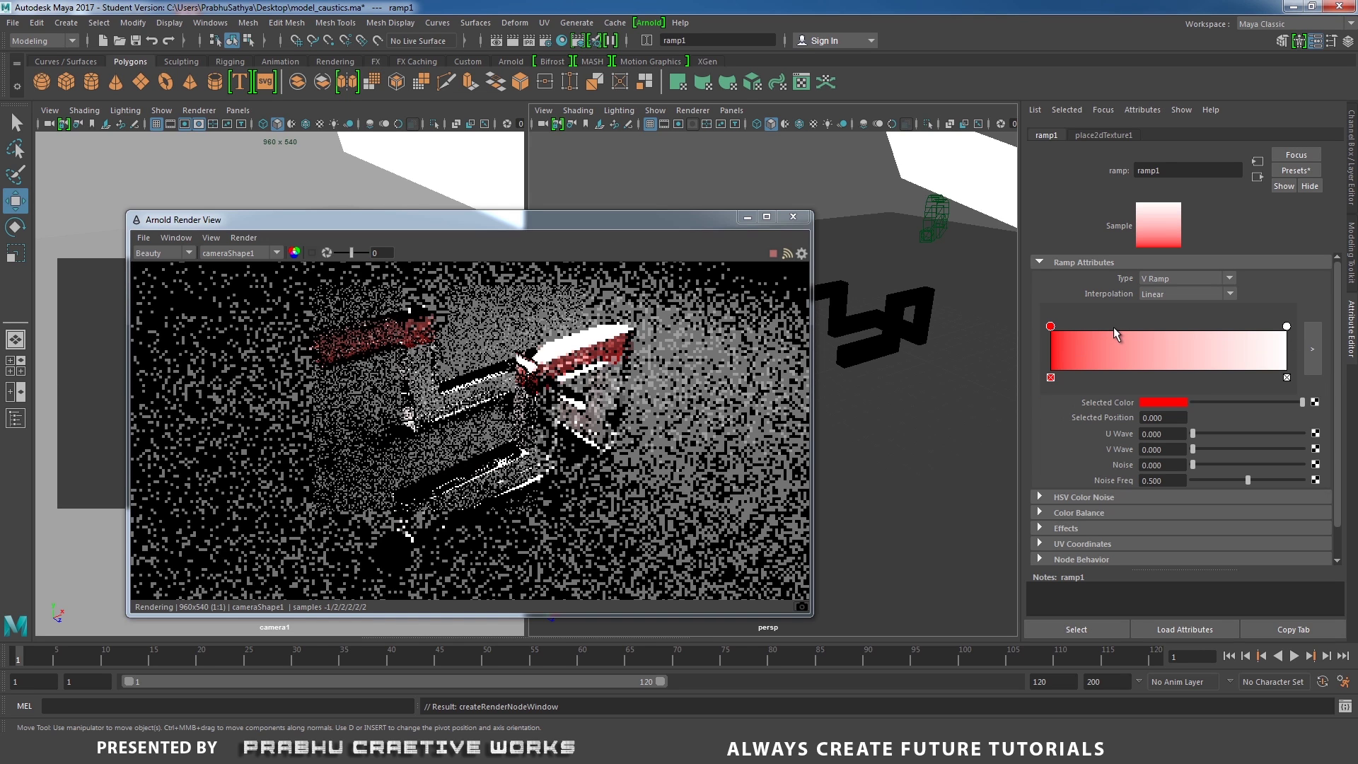
click(1114, 341)
click(1186, 401)
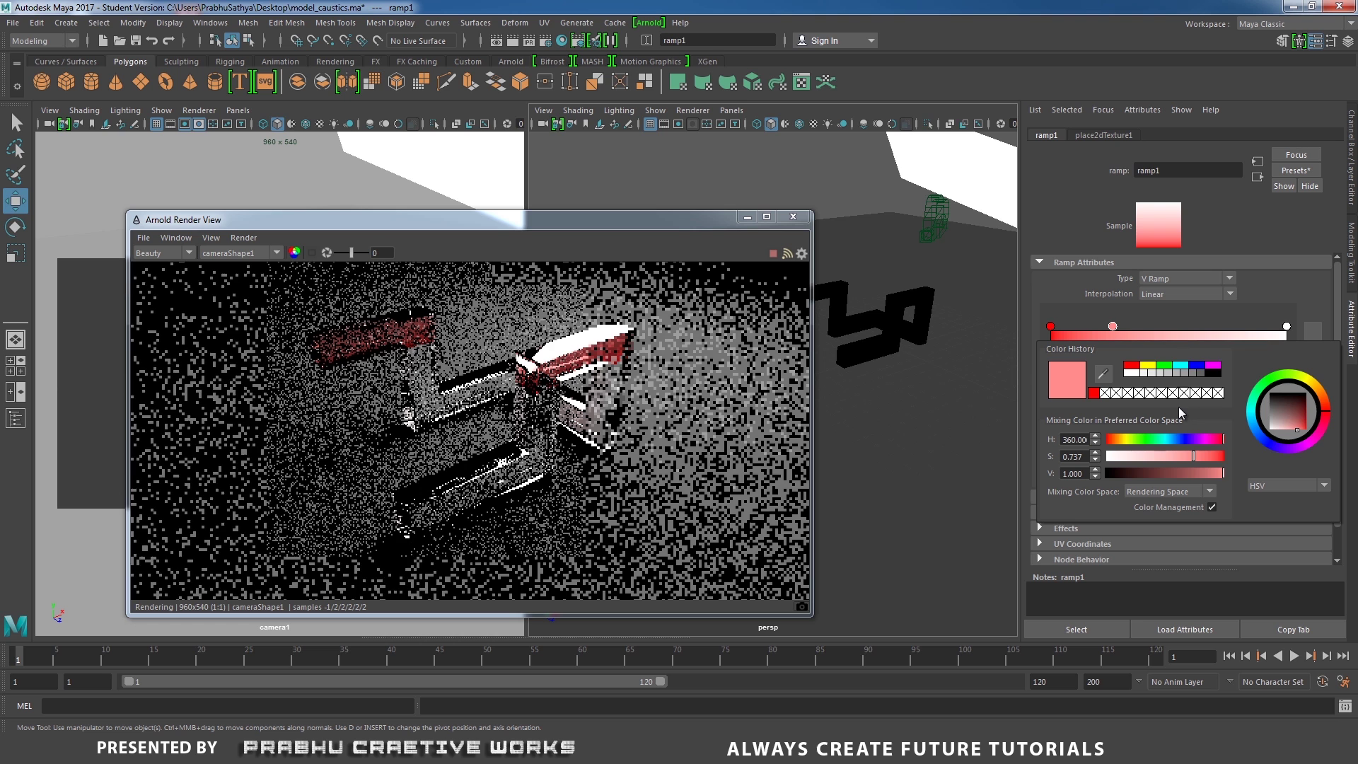
click(1195, 367)
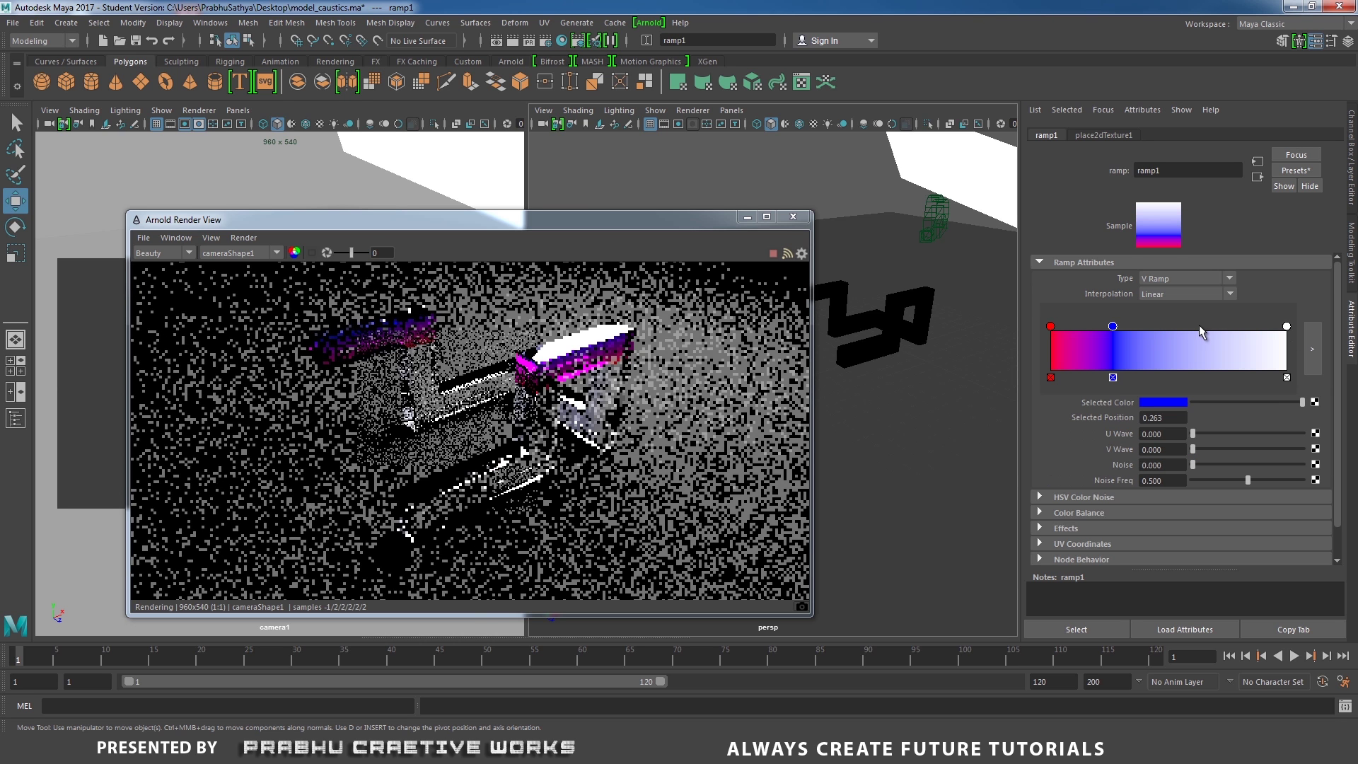
click(1287, 327)
click(1177, 401)
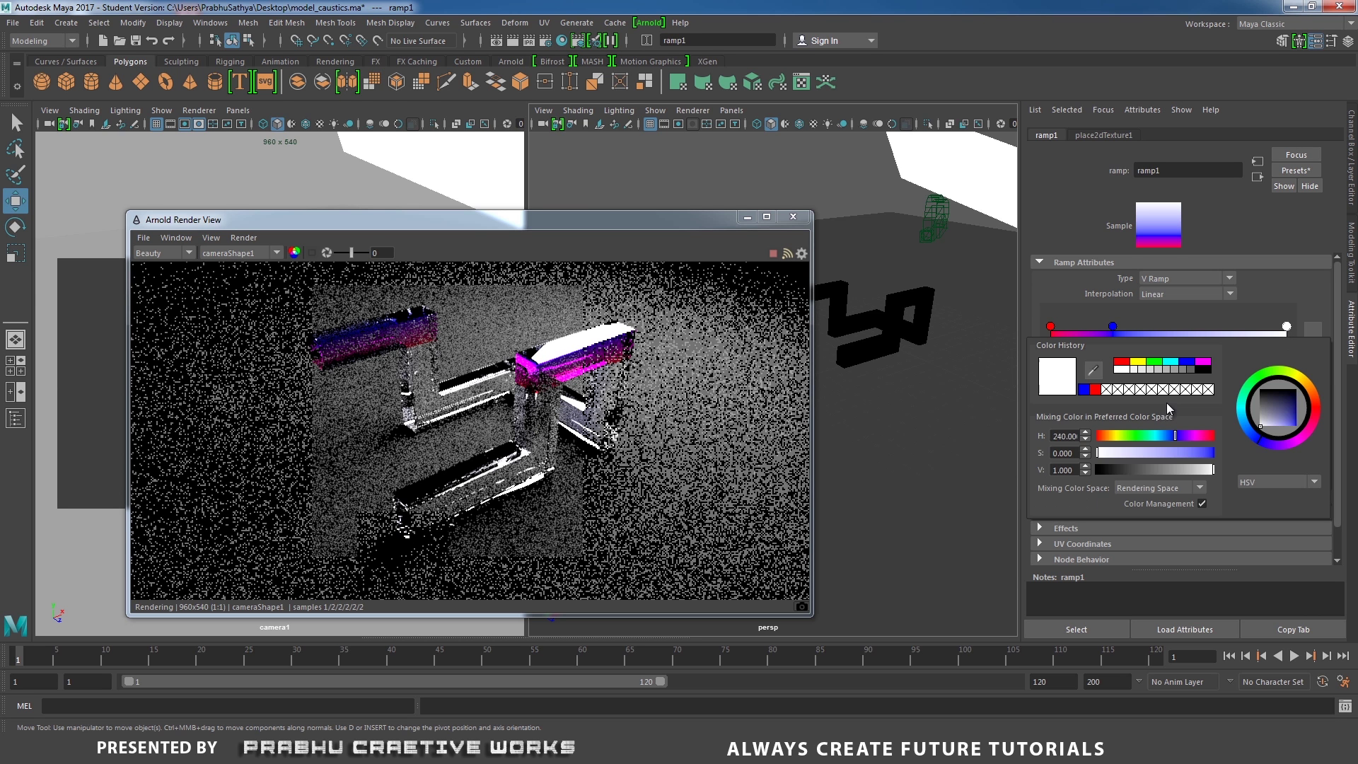
click(1122, 363)
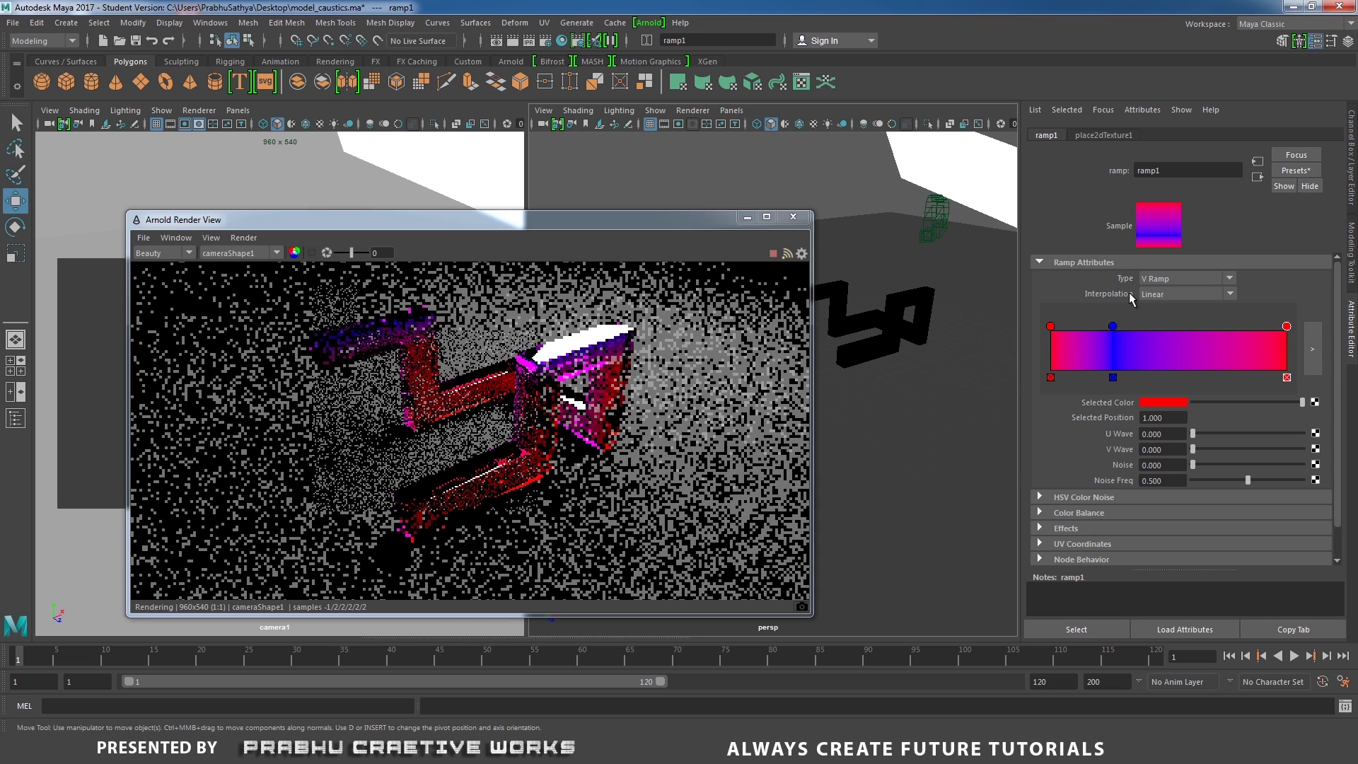
- Add a green stop at about 0.623 and an orange stop at about 0.479 to the ramp
click(1196, 333)
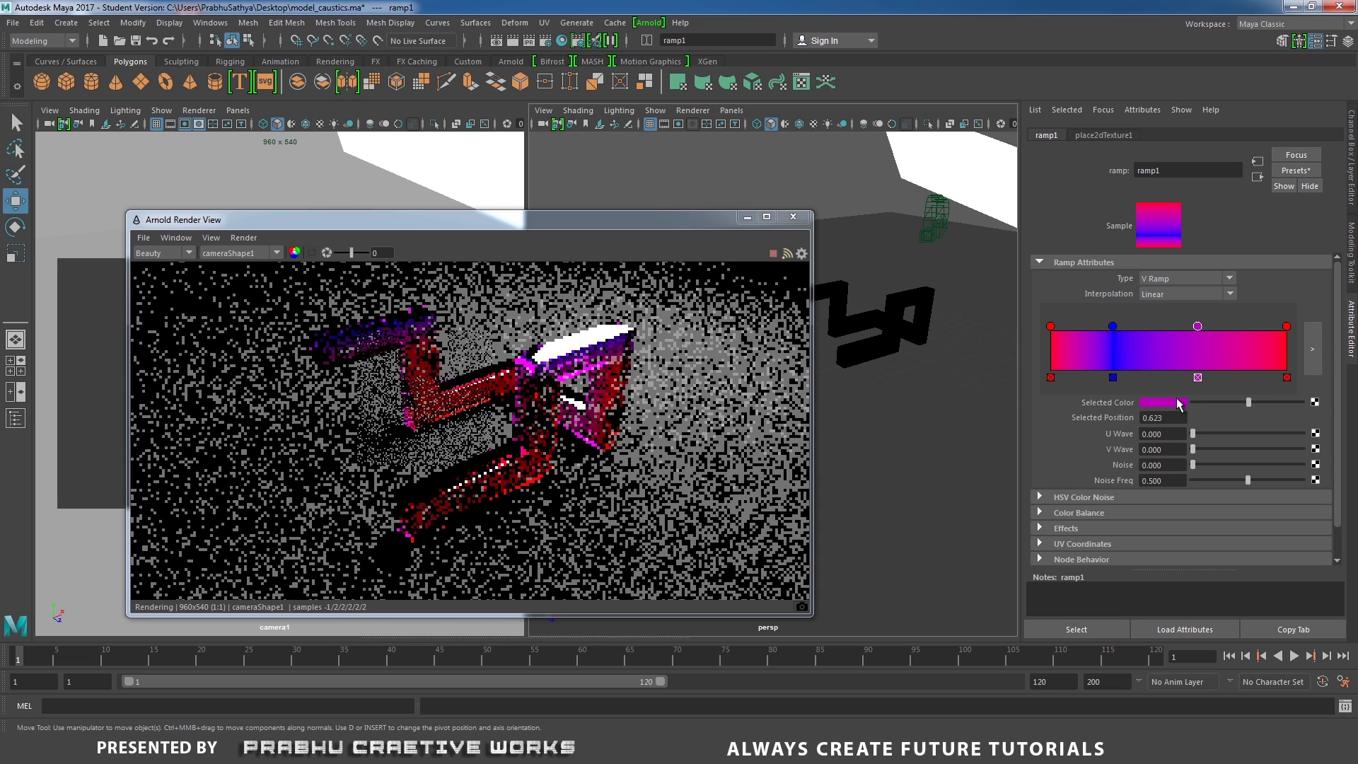
click(1160, 402)
click(1143, 364)
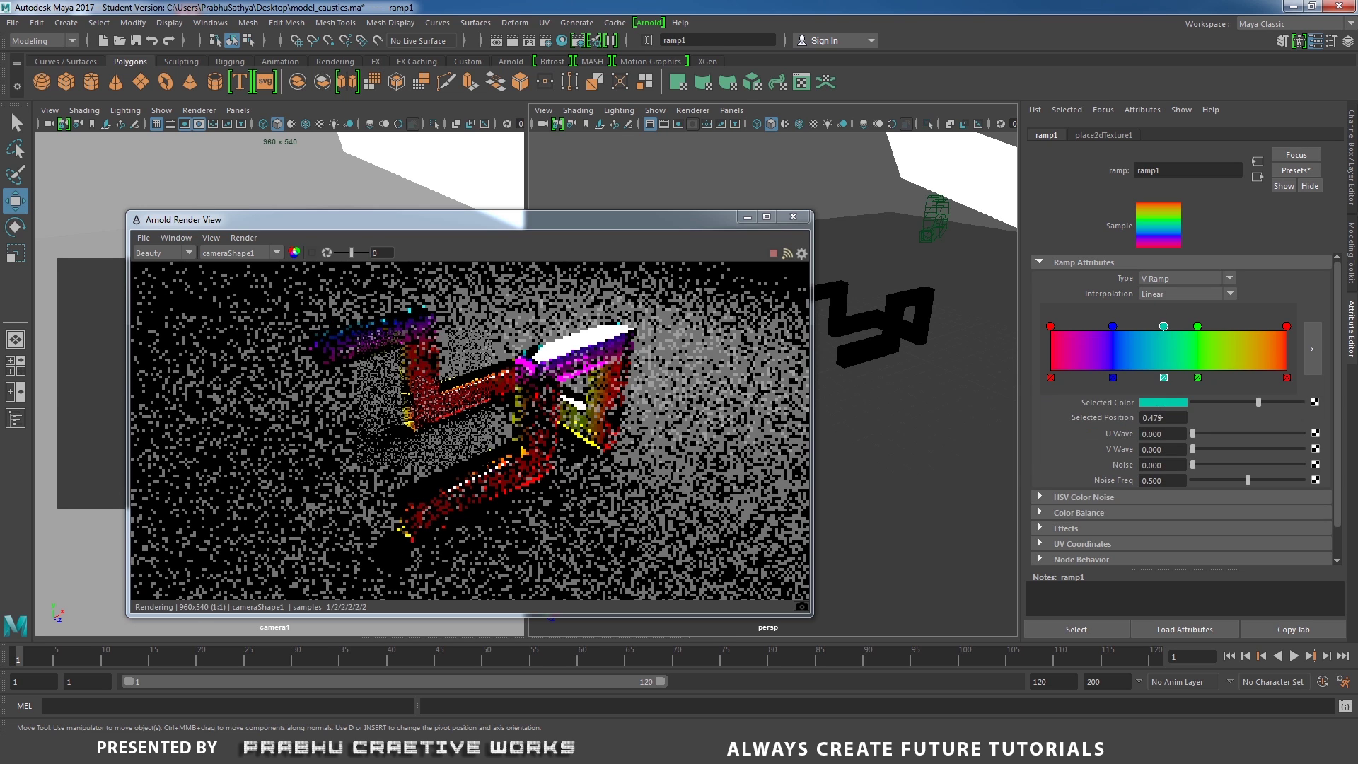
click(1161, 401)
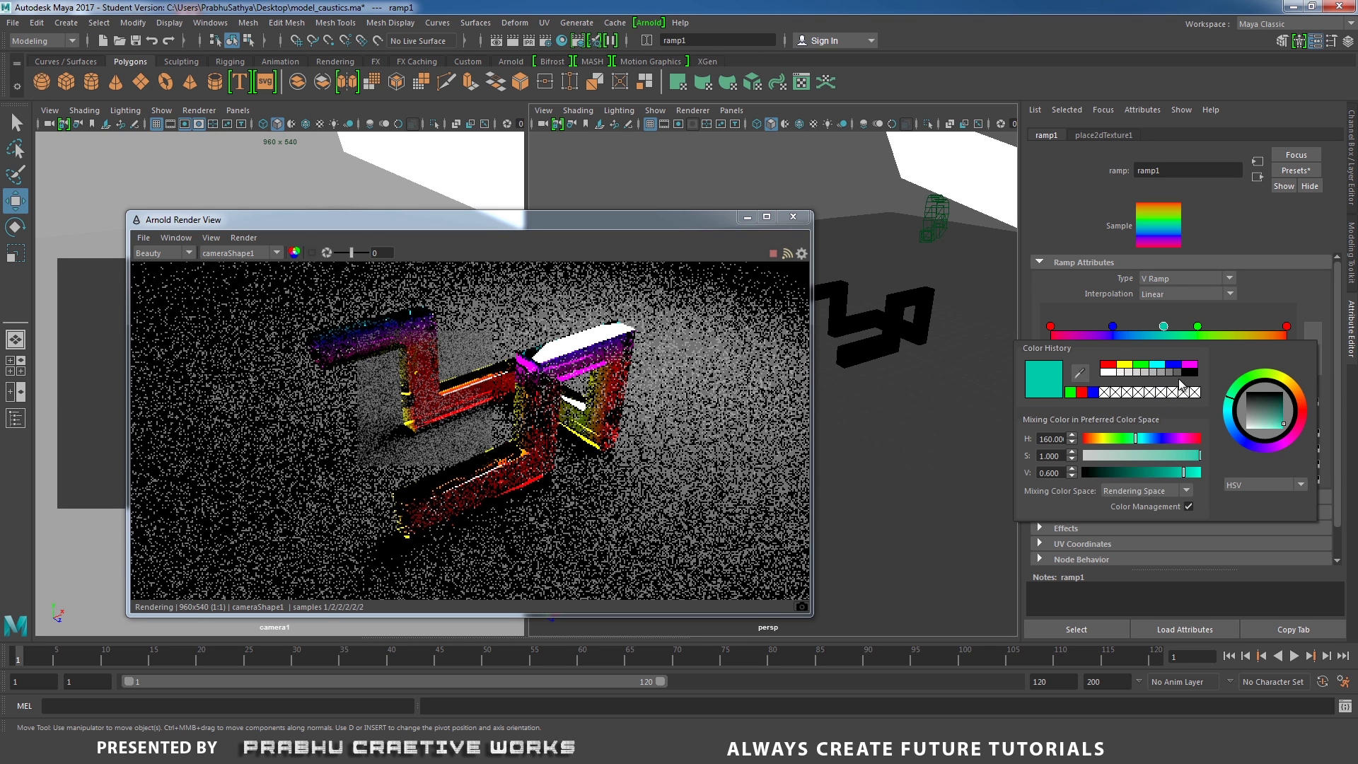
click(1303, 402)
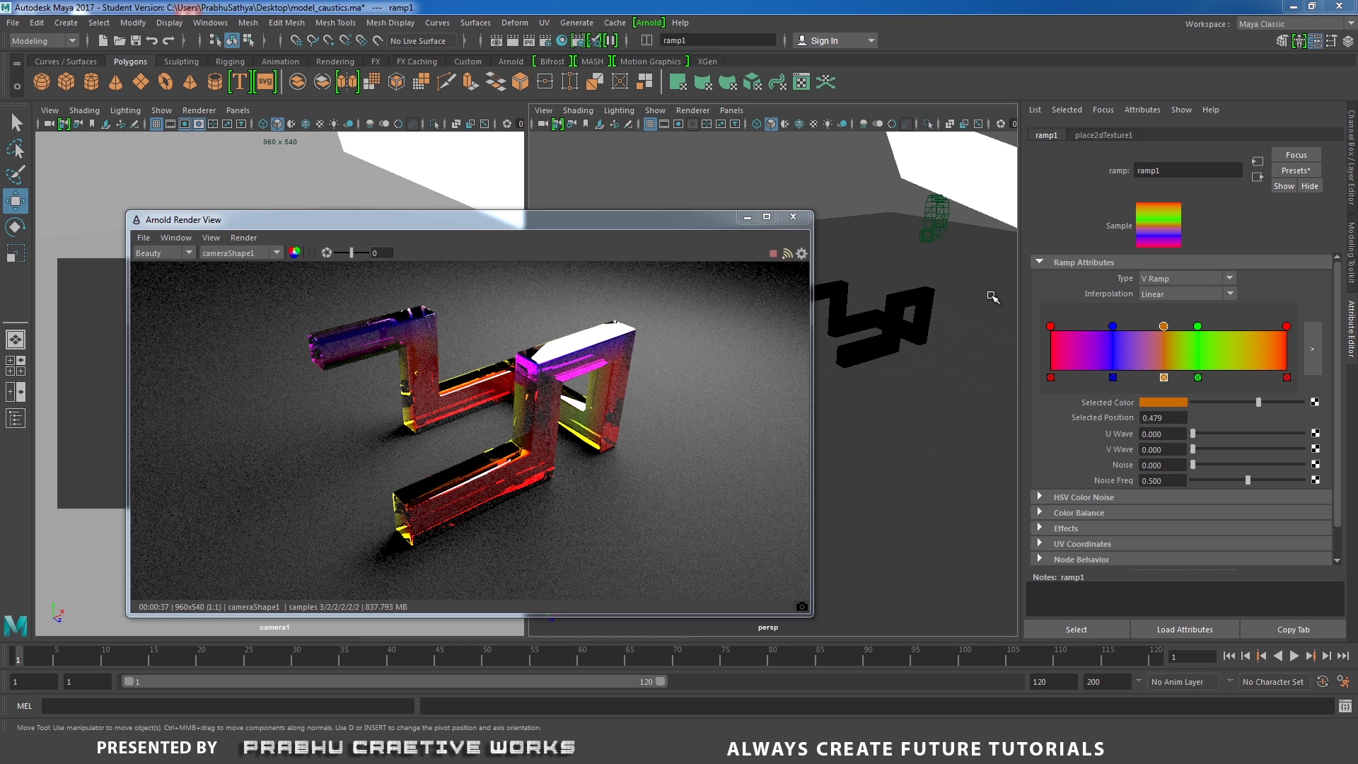
- Reopen the beam's material attributes and store a snapshot of the current render
click(934, 297)
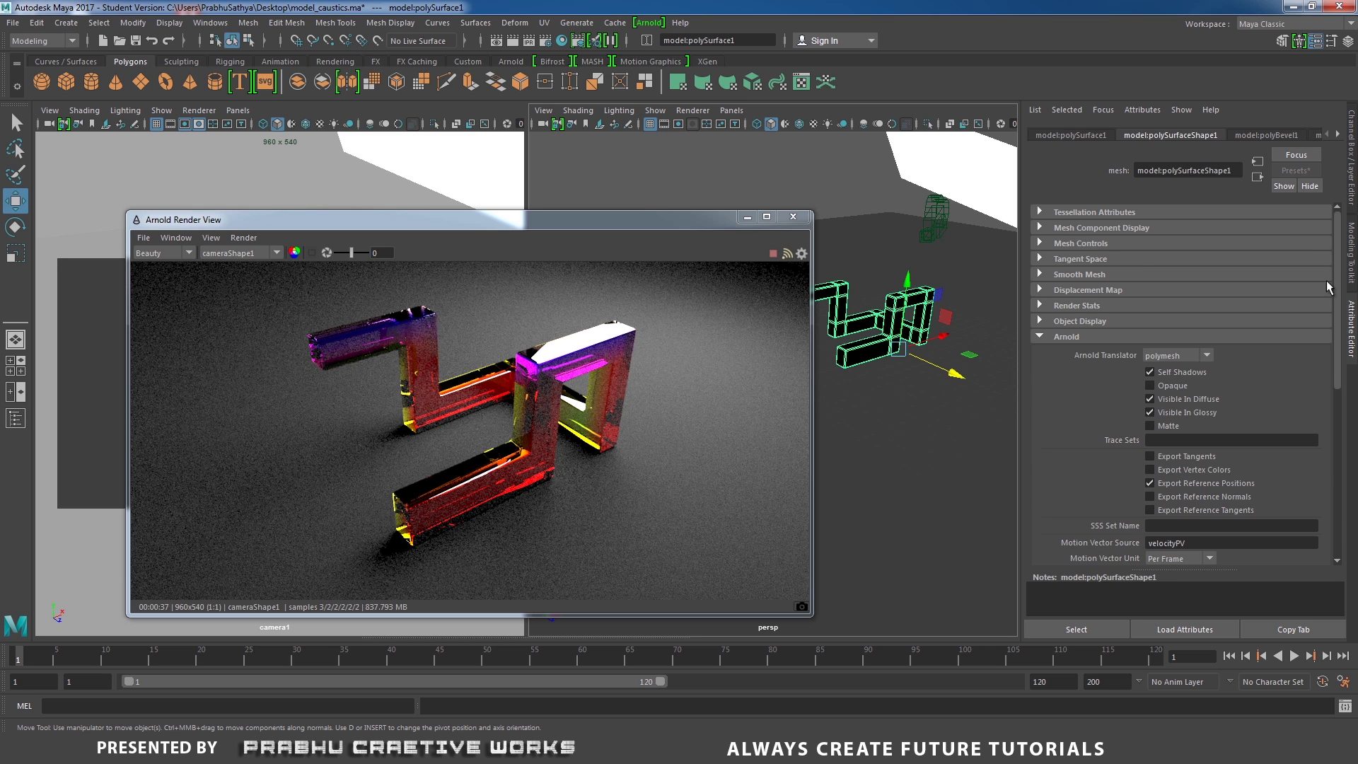
click(1337, 135)
click(1337, 135)
click(1337, 136)
click(1337, 136)
right_click(887, 327)
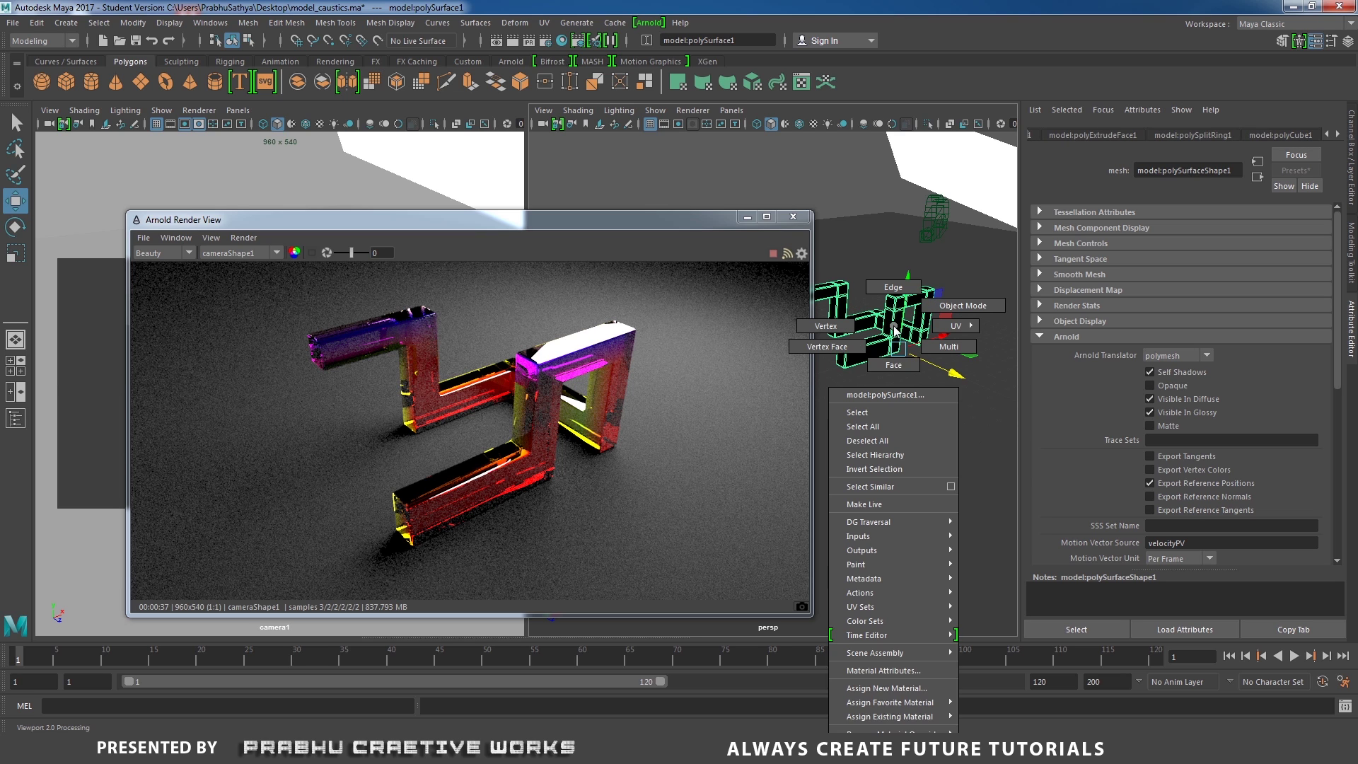
click(893, 676)
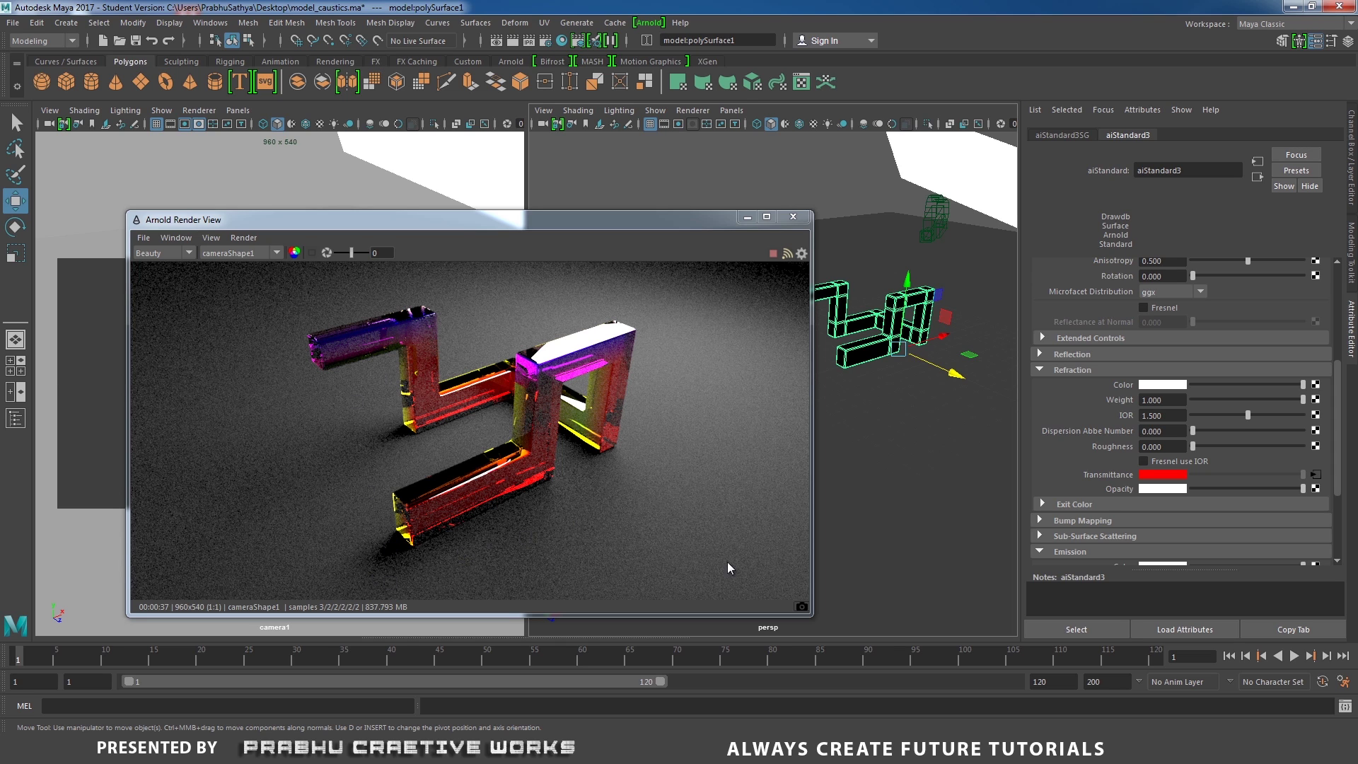
click(802, 608)
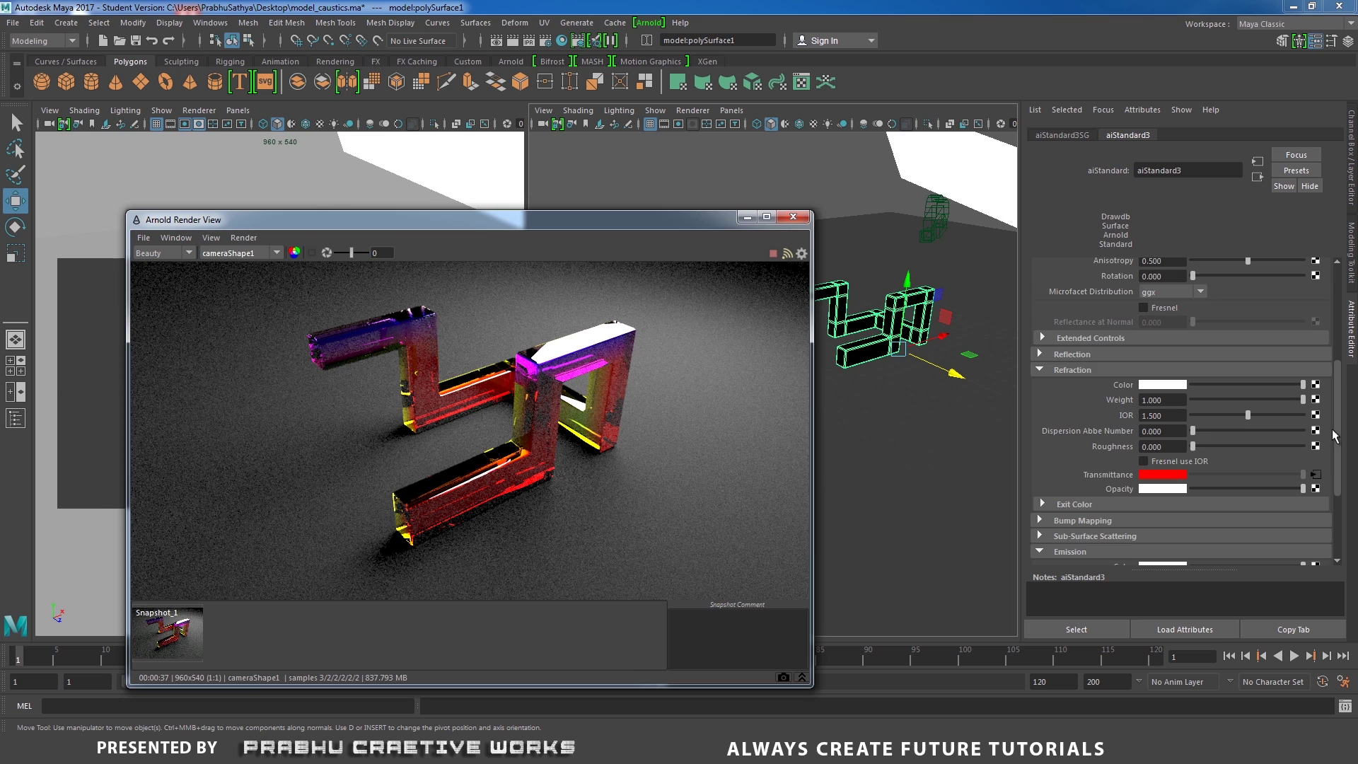
- Enable refractive caustics on the beam's material and store a second render snapshot
scroll(1335, 434, down, 5)
click(1058, 463)
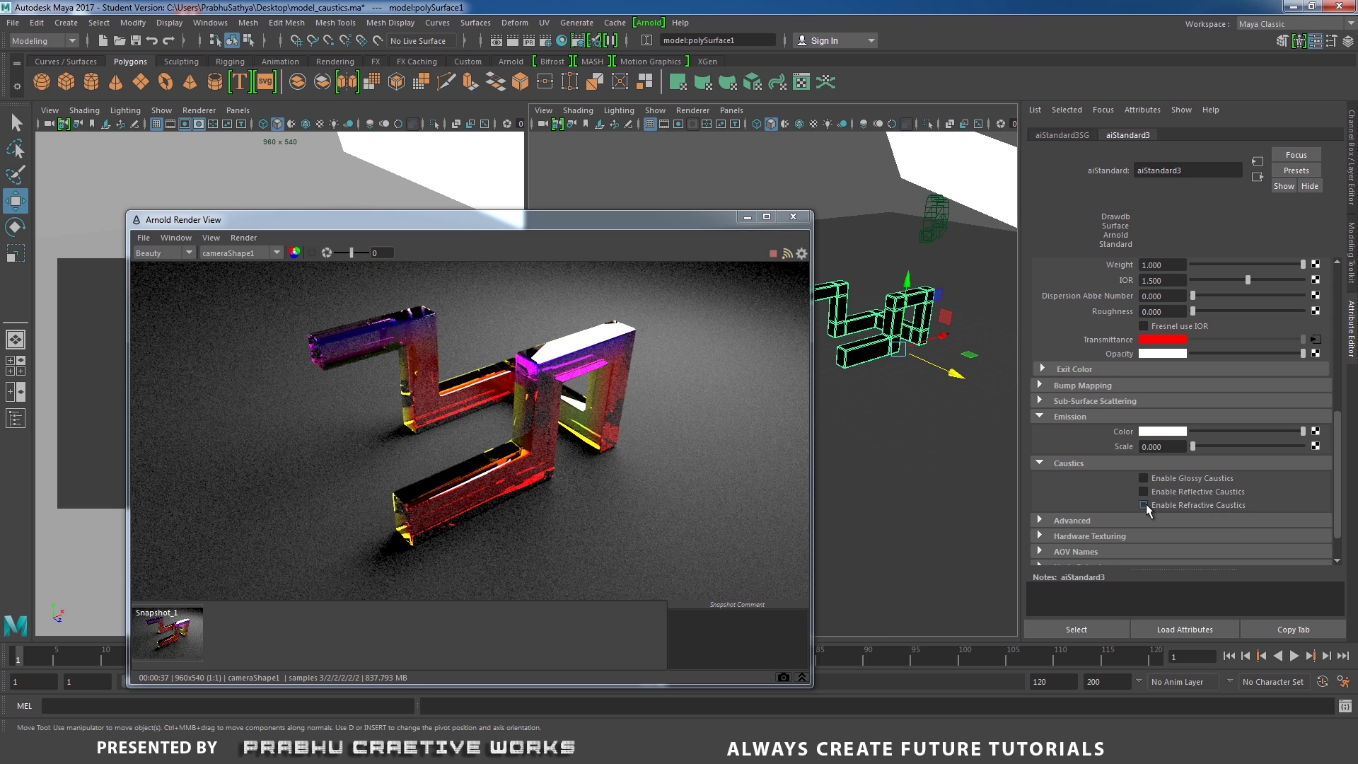
click(1144, 504)
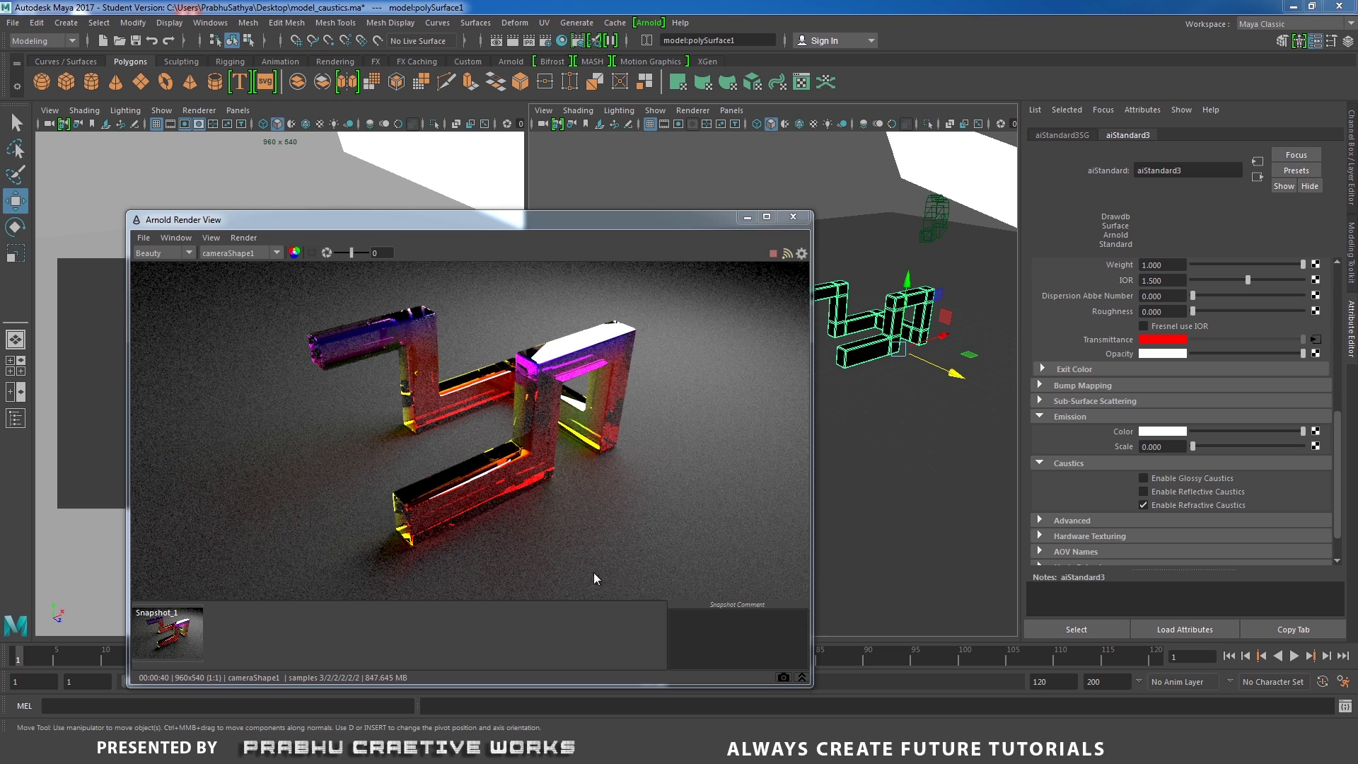
click(784, 678)
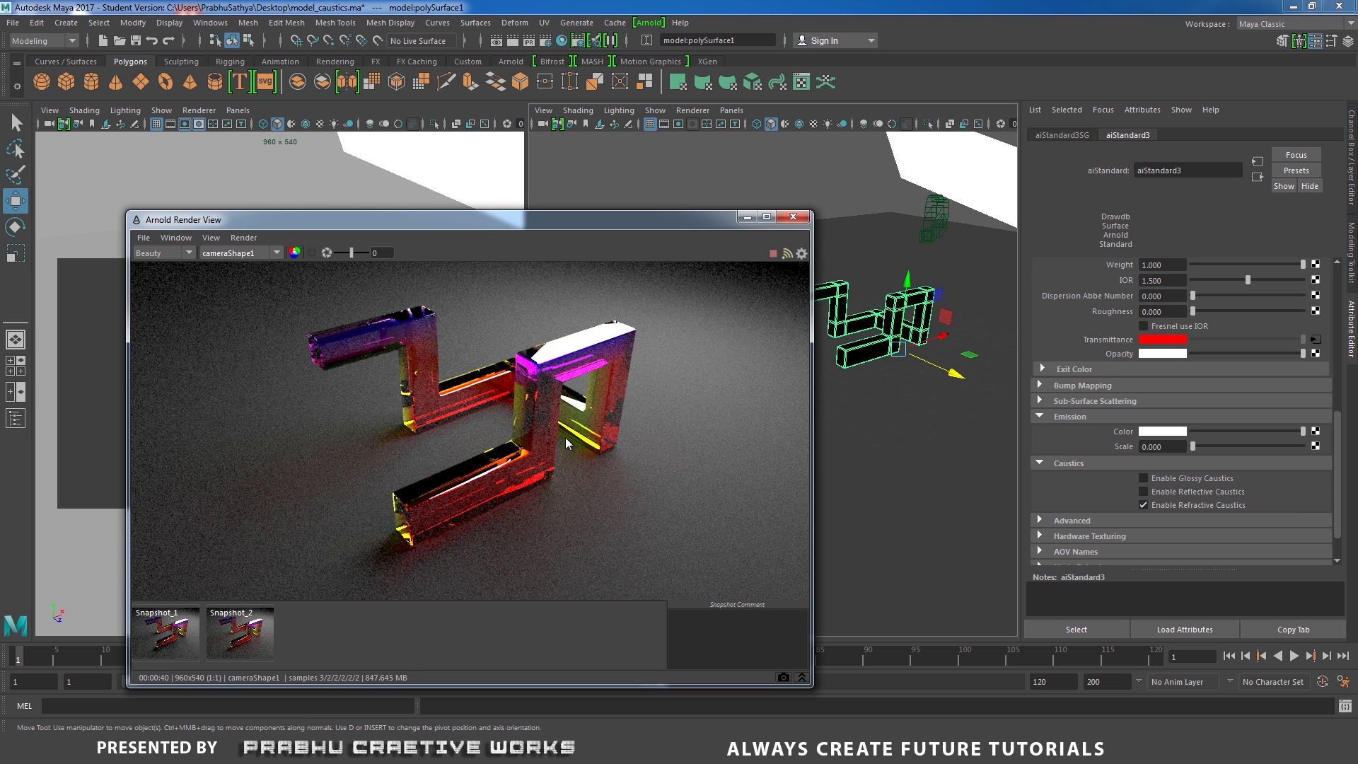
- Zoom in on the beam's lower arm in the render and compare Snapshot_1 with Snapshot_2
scroll(590, 457, up, 6)
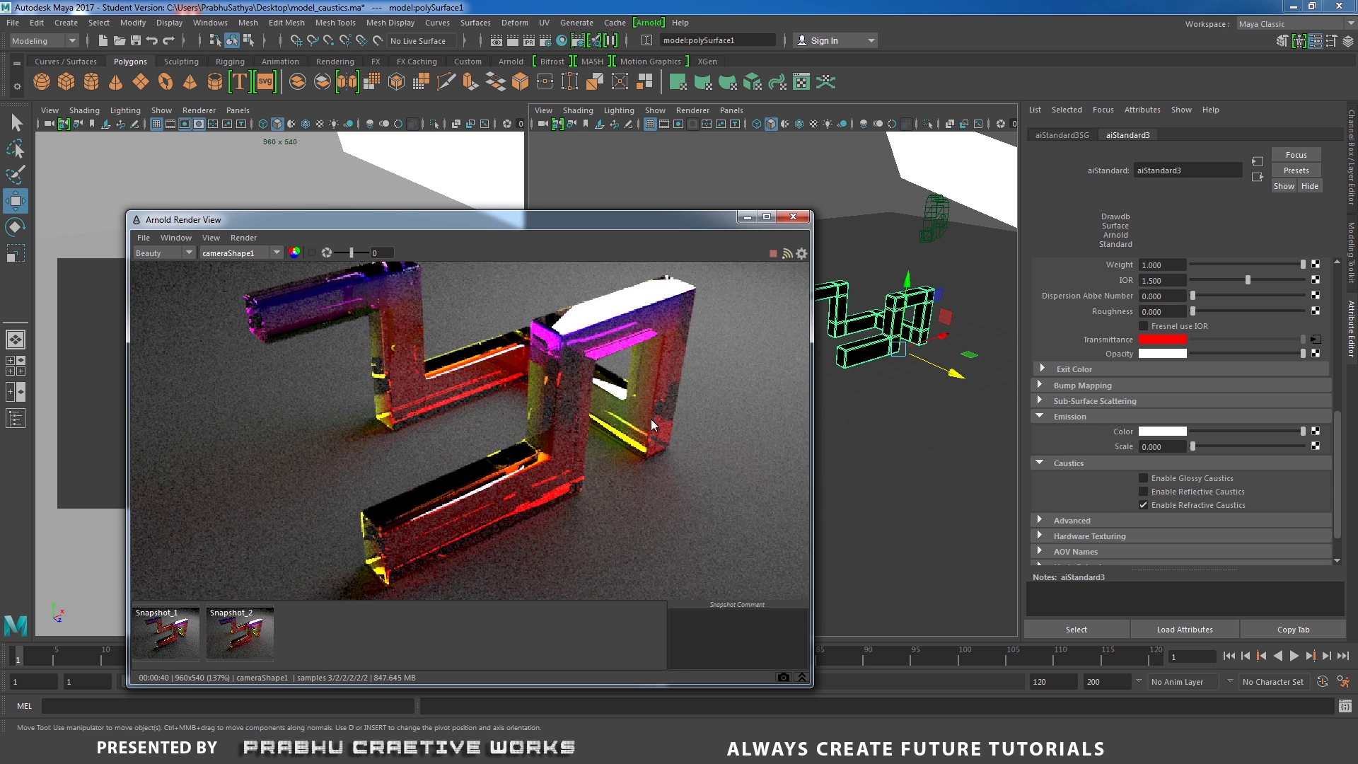
middle_drag(560, 490, 550, 372)
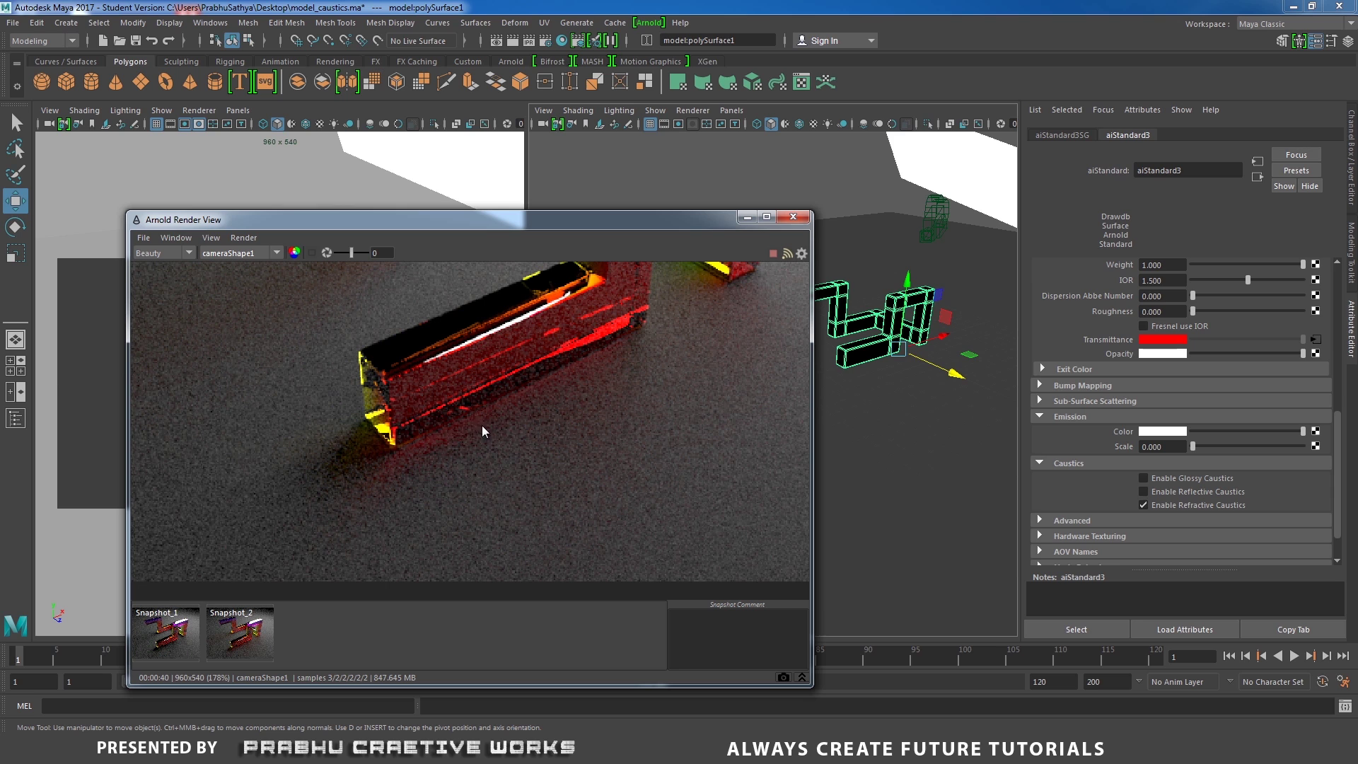
click(171, 632)
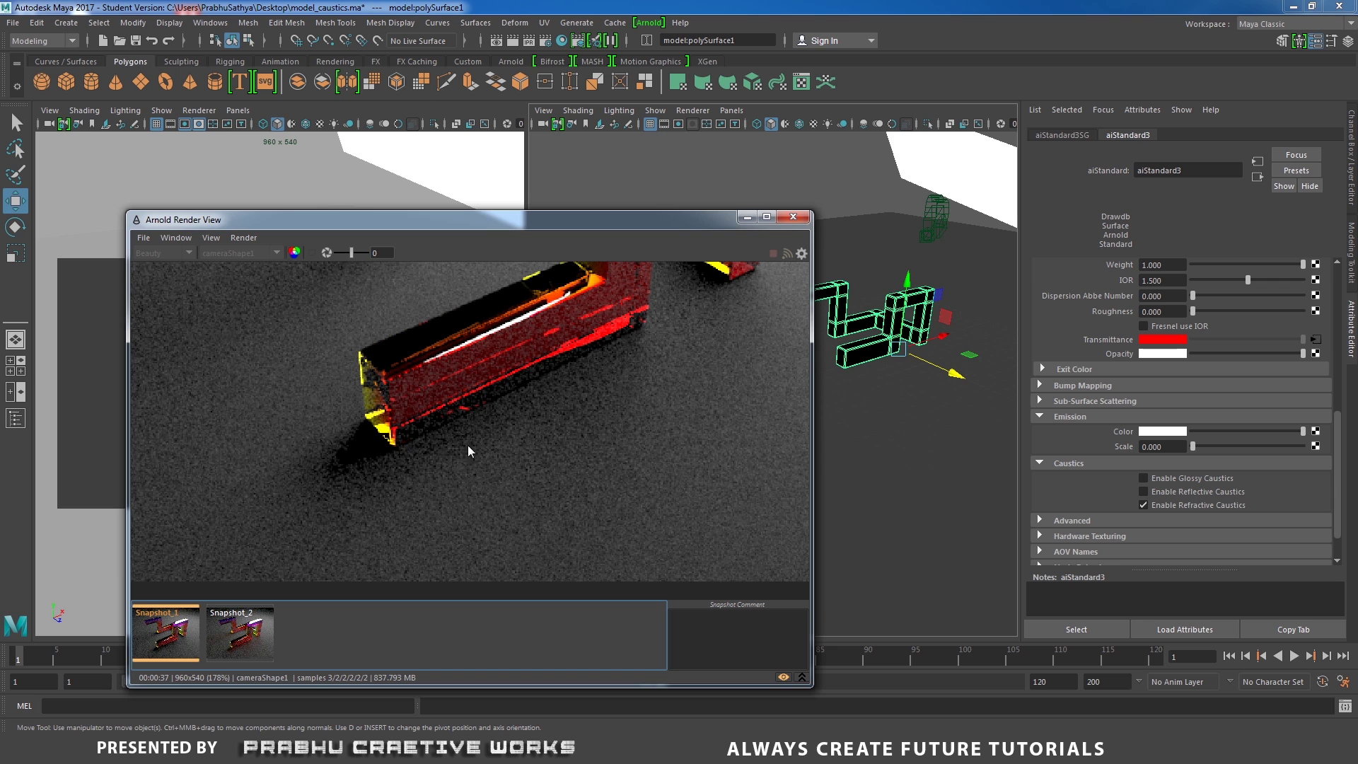
middle_drag(703, 327, 698, 409)
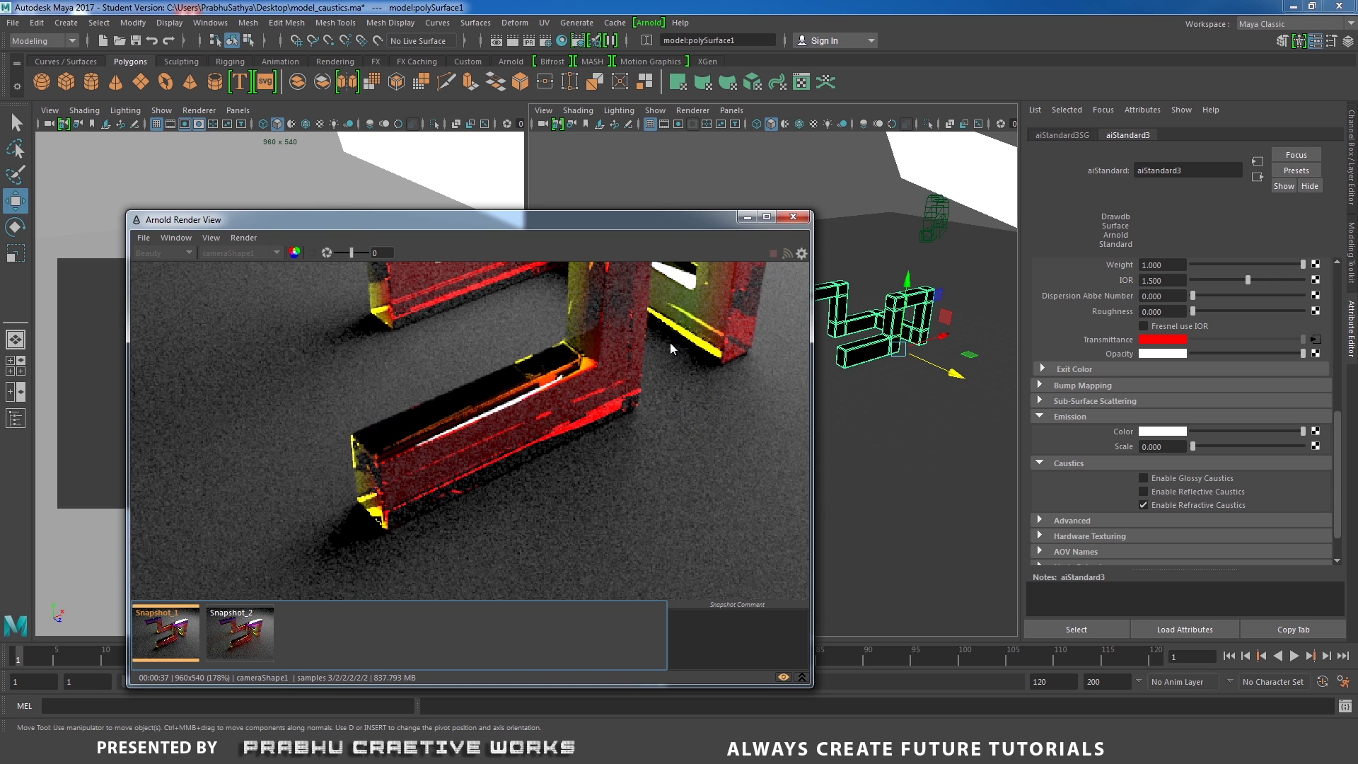
click(265, 632)
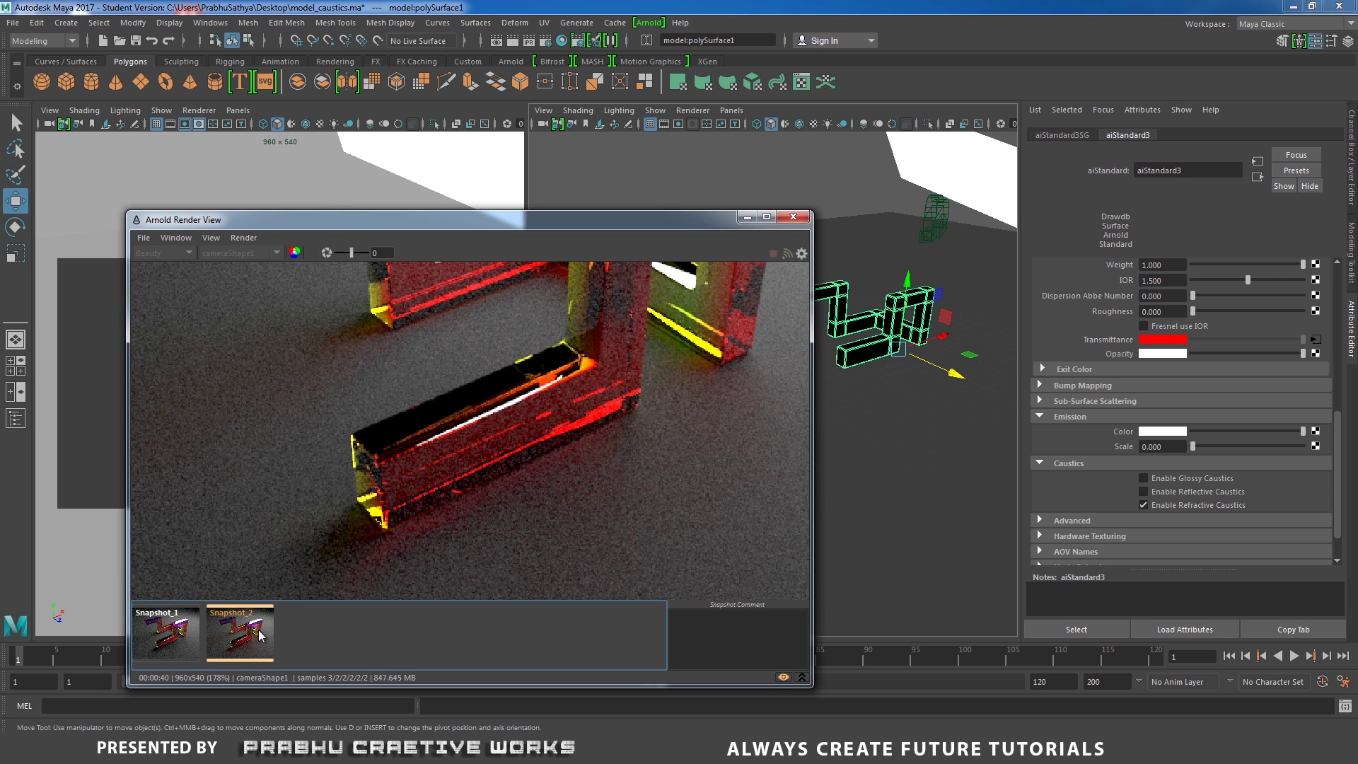
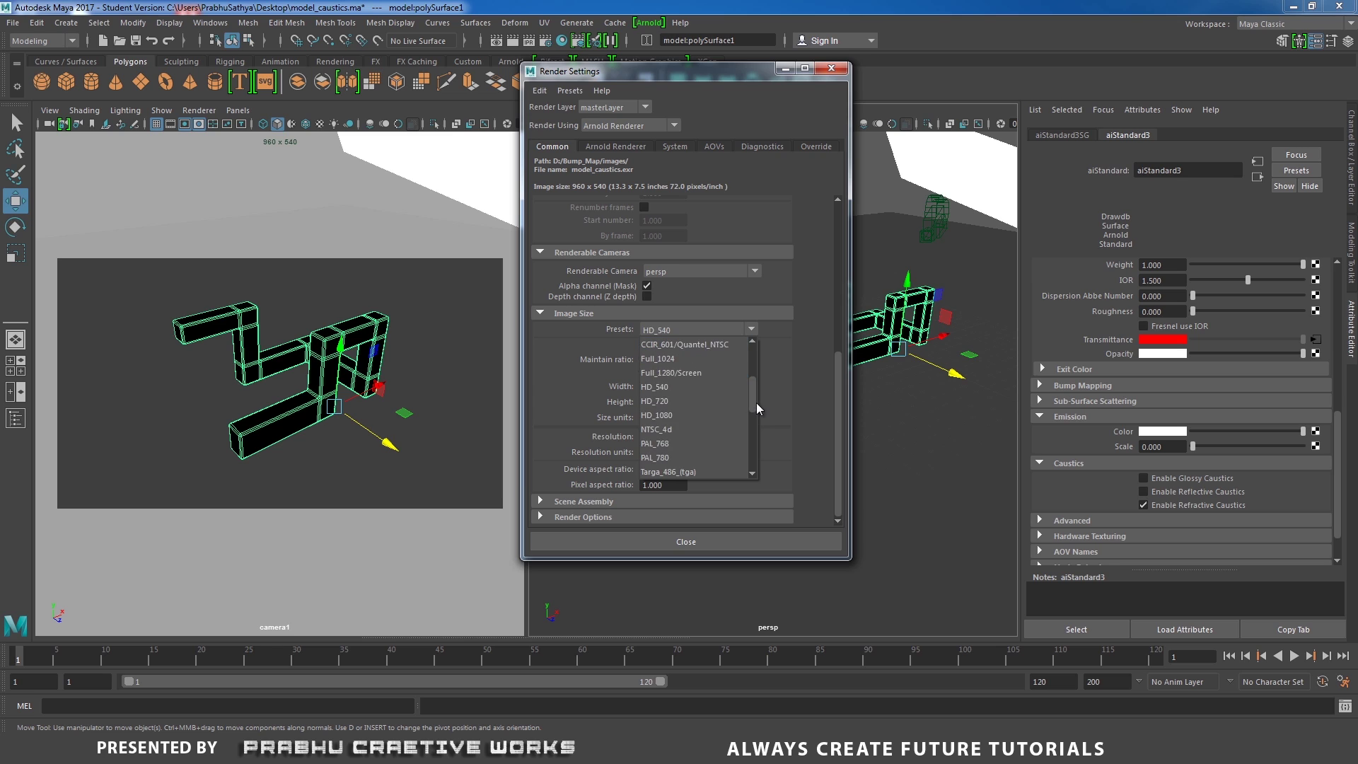
- Set the render image size preset to HD_1080 and the renderable camera to camera1
scroll(673, 407, down, 1)
click(668, 418)
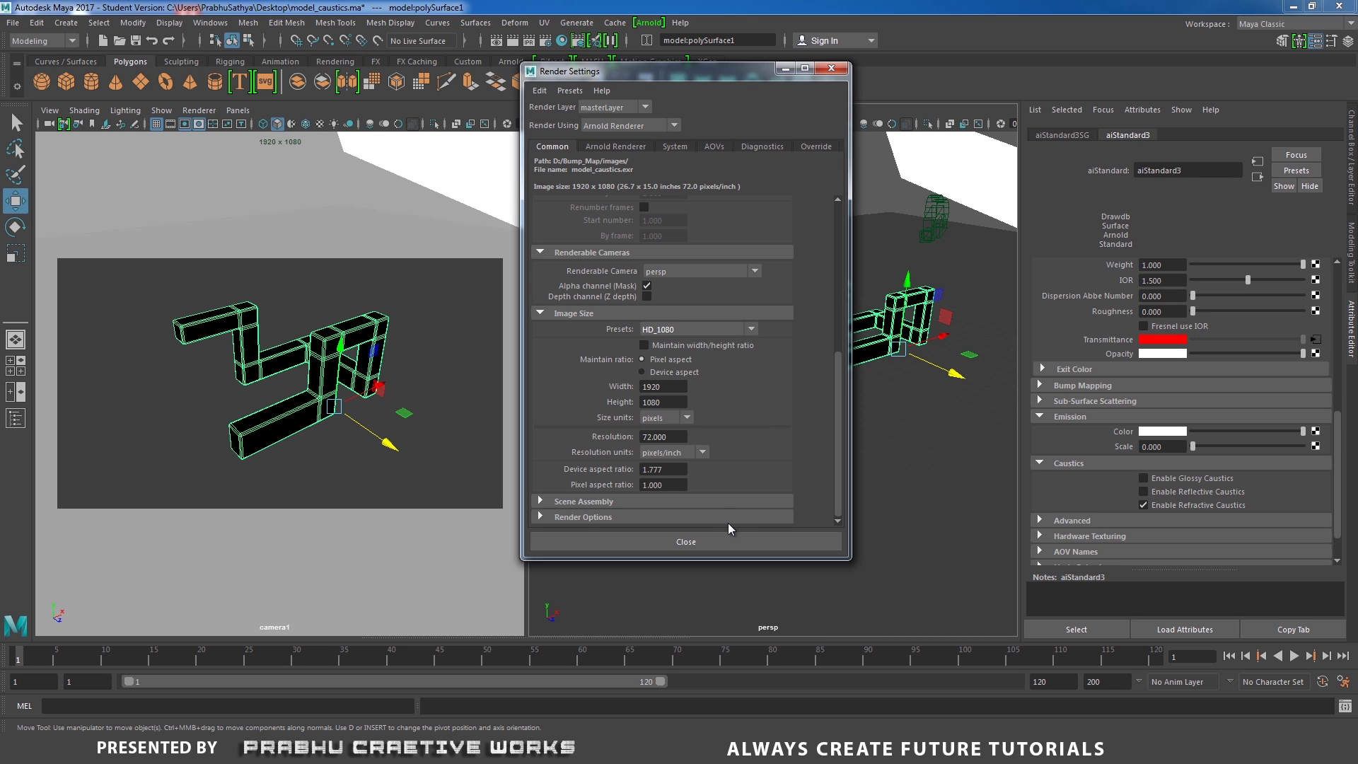
click(654, 275)
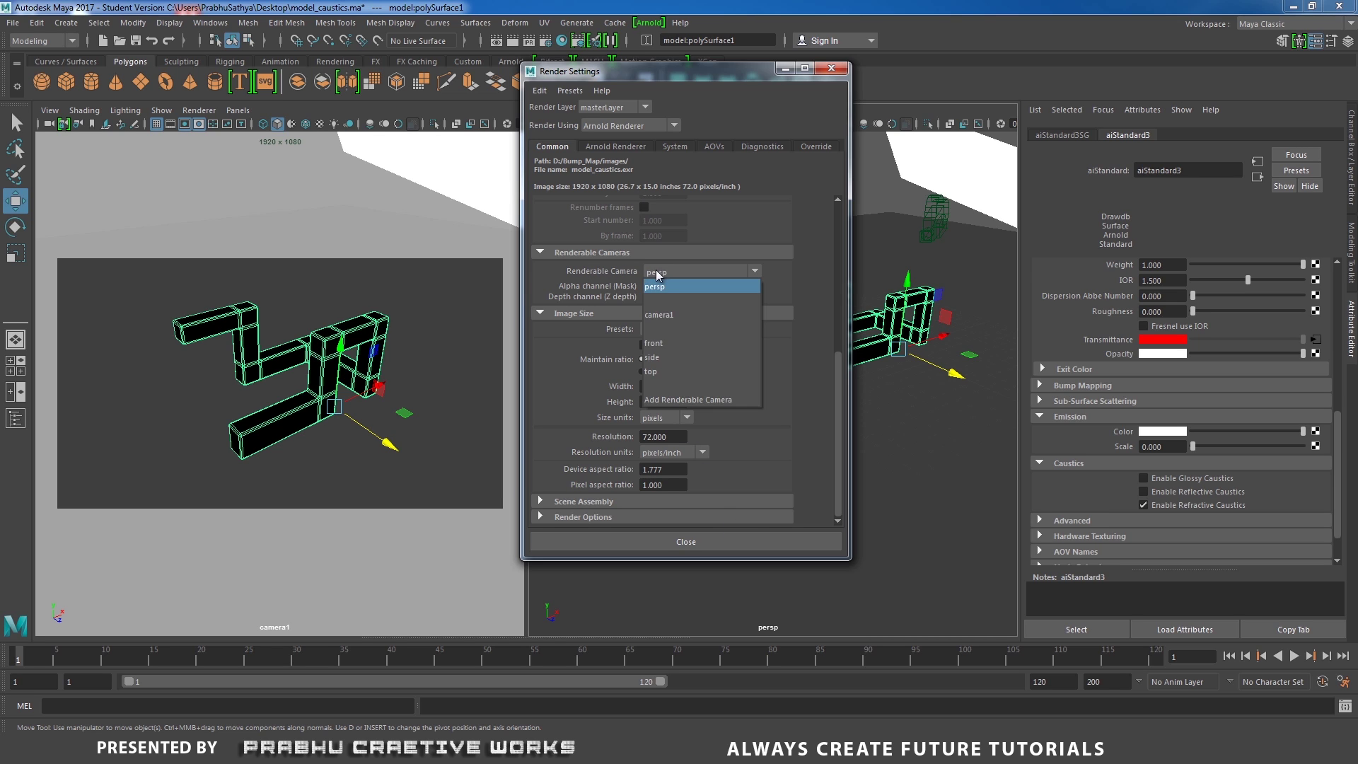
click(667, 315)
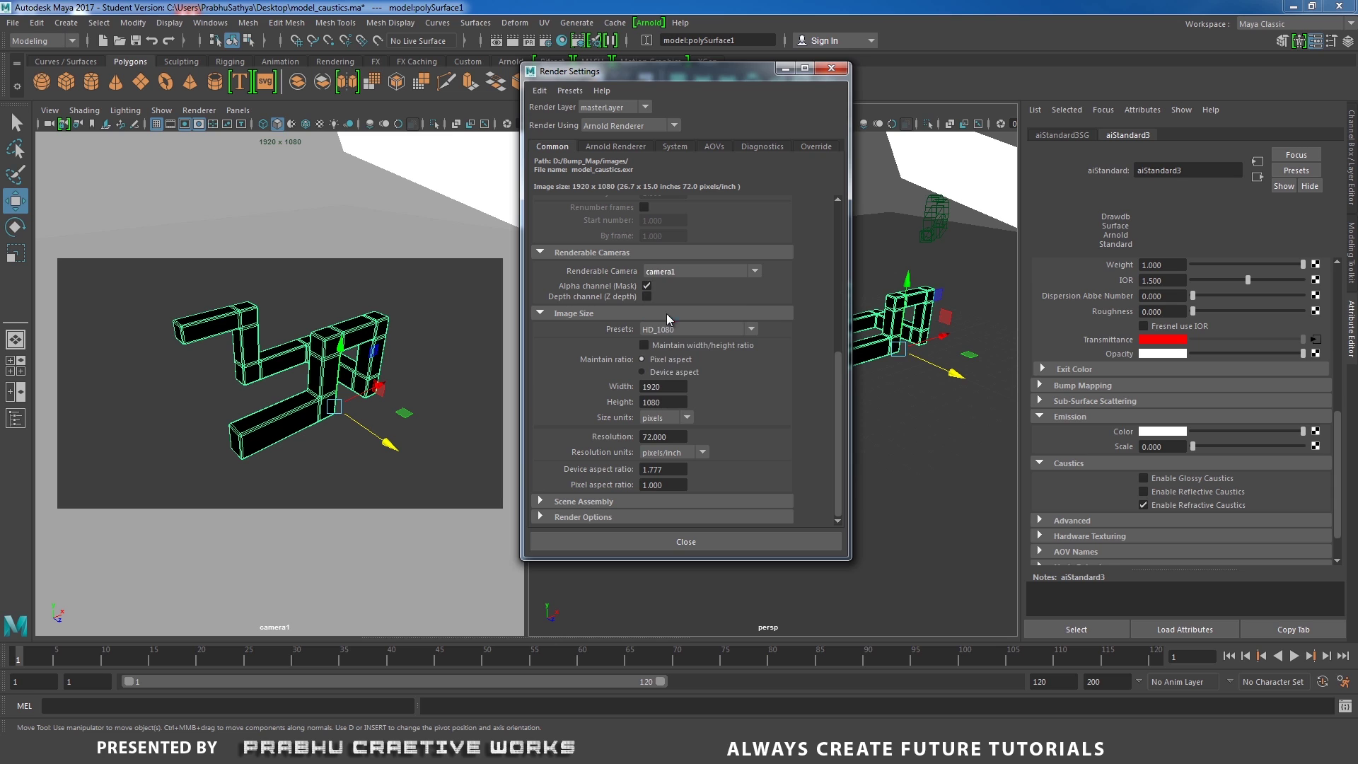
- Bring up the Arnold sampling settings and examine the grain in Snapshot_2 up close in the Arnold RenderView
click(612, 149)
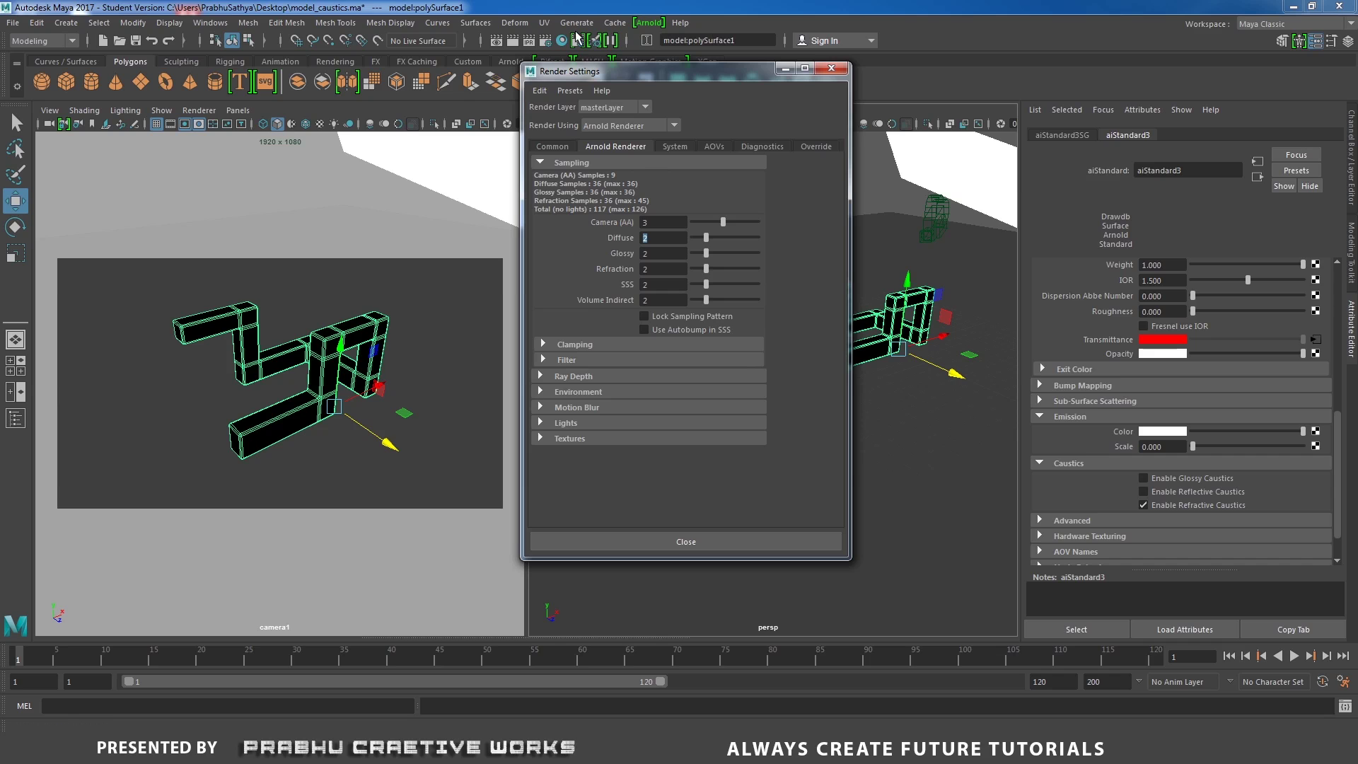
click(499, 43)
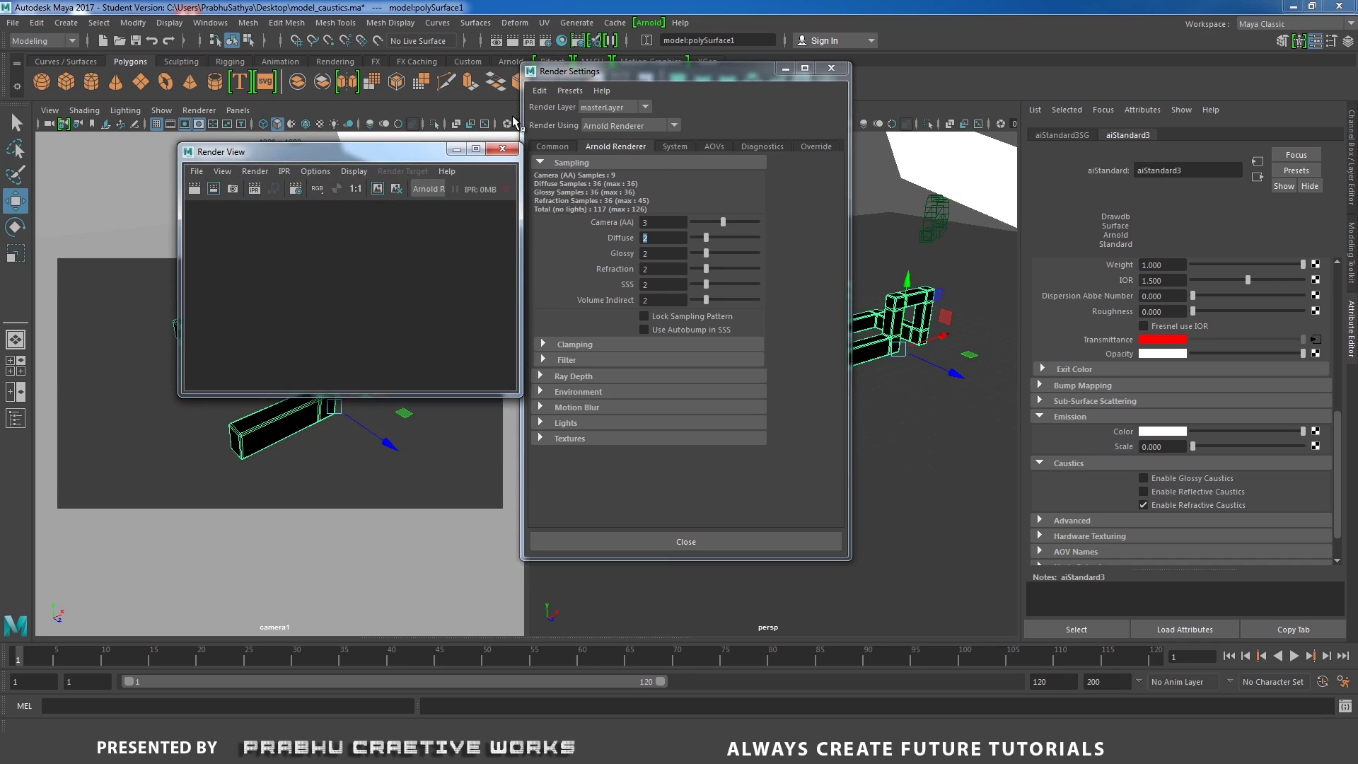
click(649, 22)
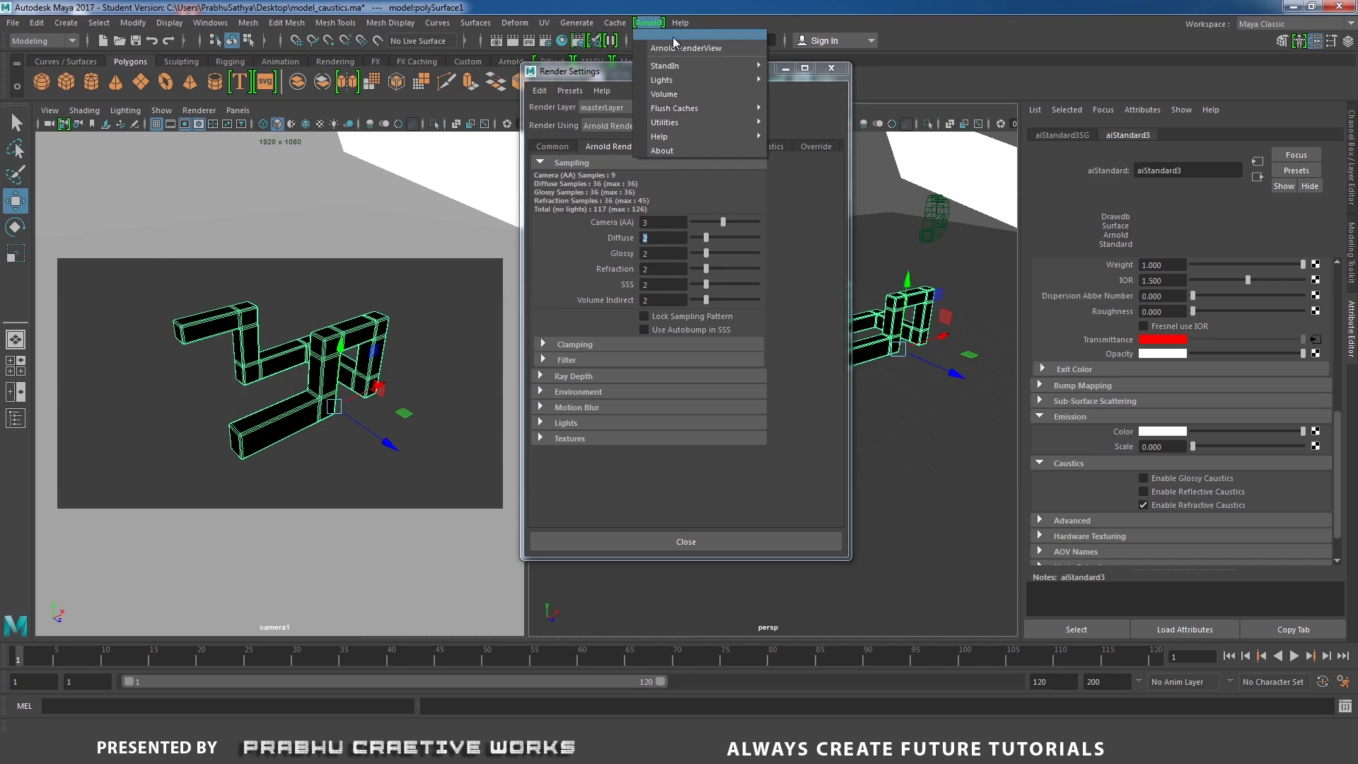
click(673, 37)
drag(830, 222, 680, 21)
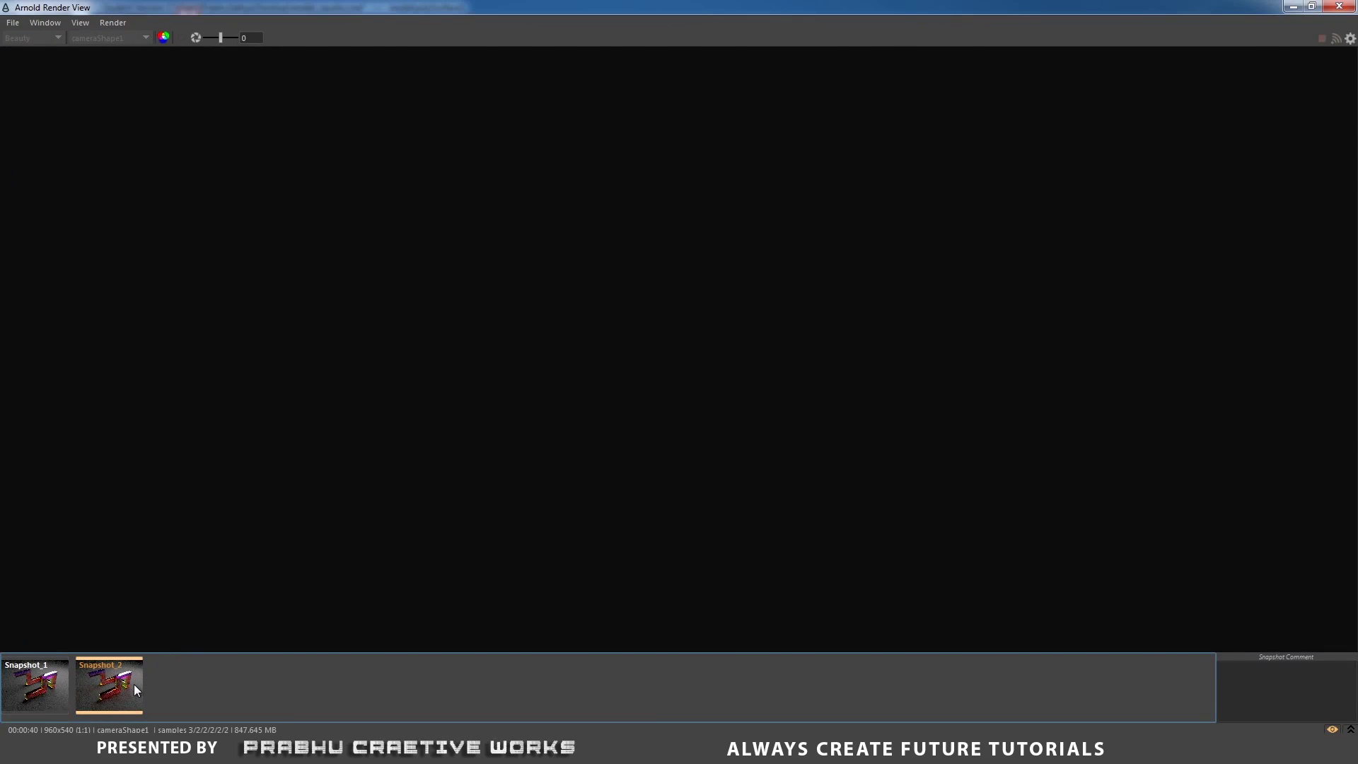
click(137, 691)
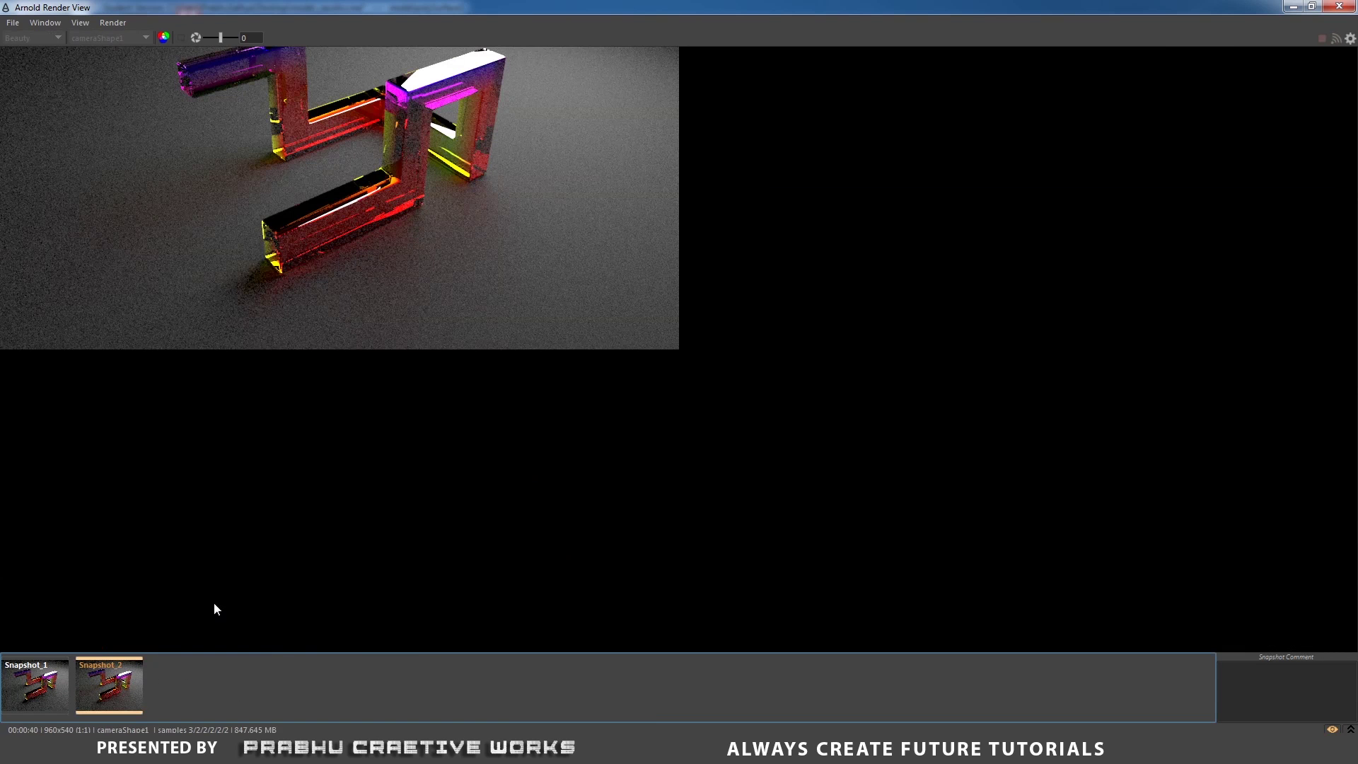
middle_drag(620, 230, 890, 426)
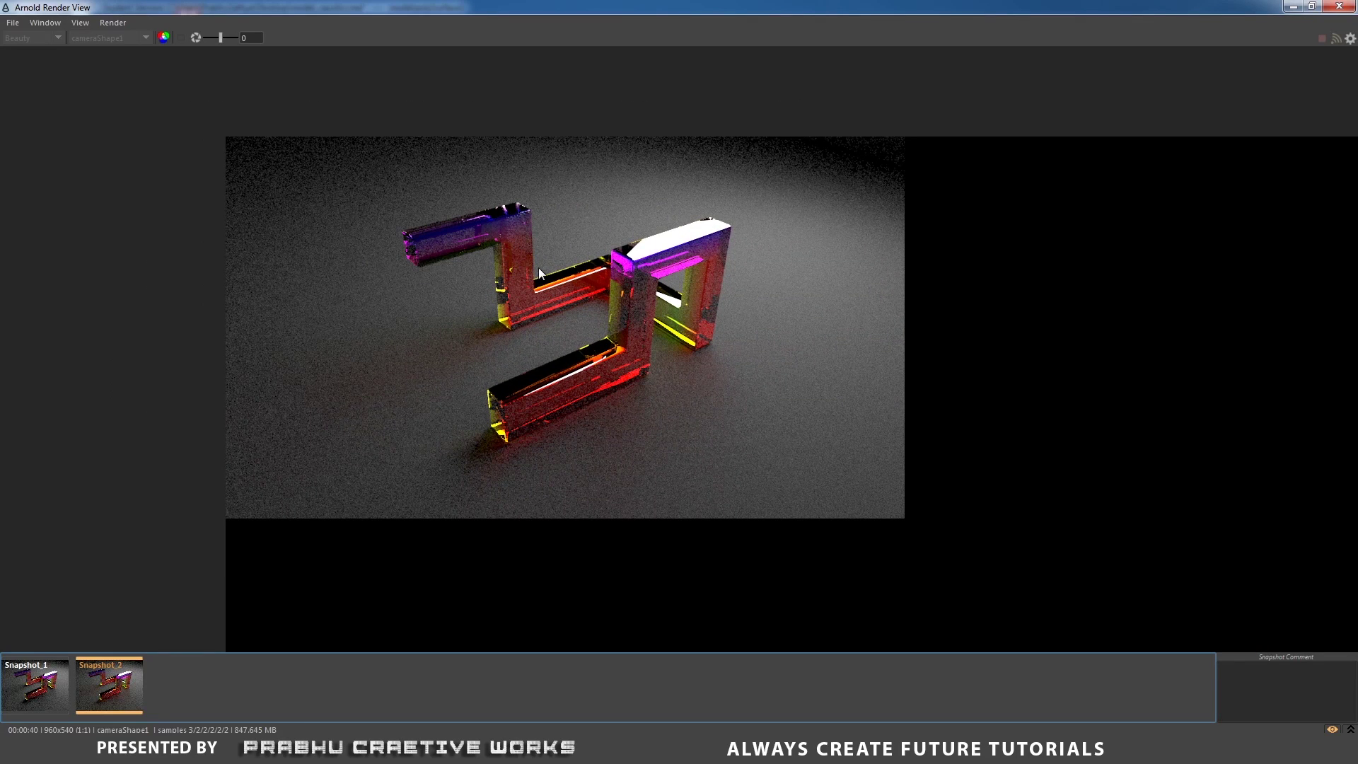
scroll(1055, 455, up, 3)
middle_drag(613, 333, 728, 491)
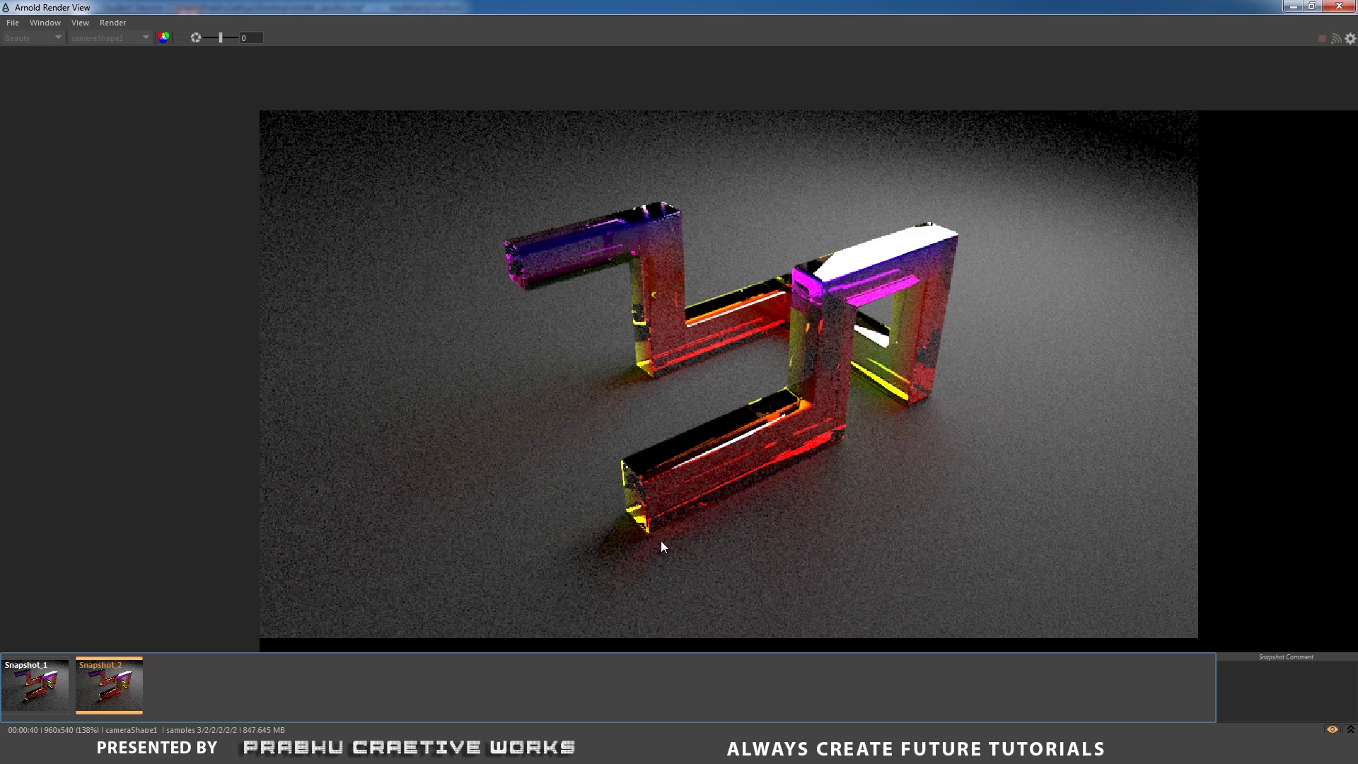
click(1292, 9)
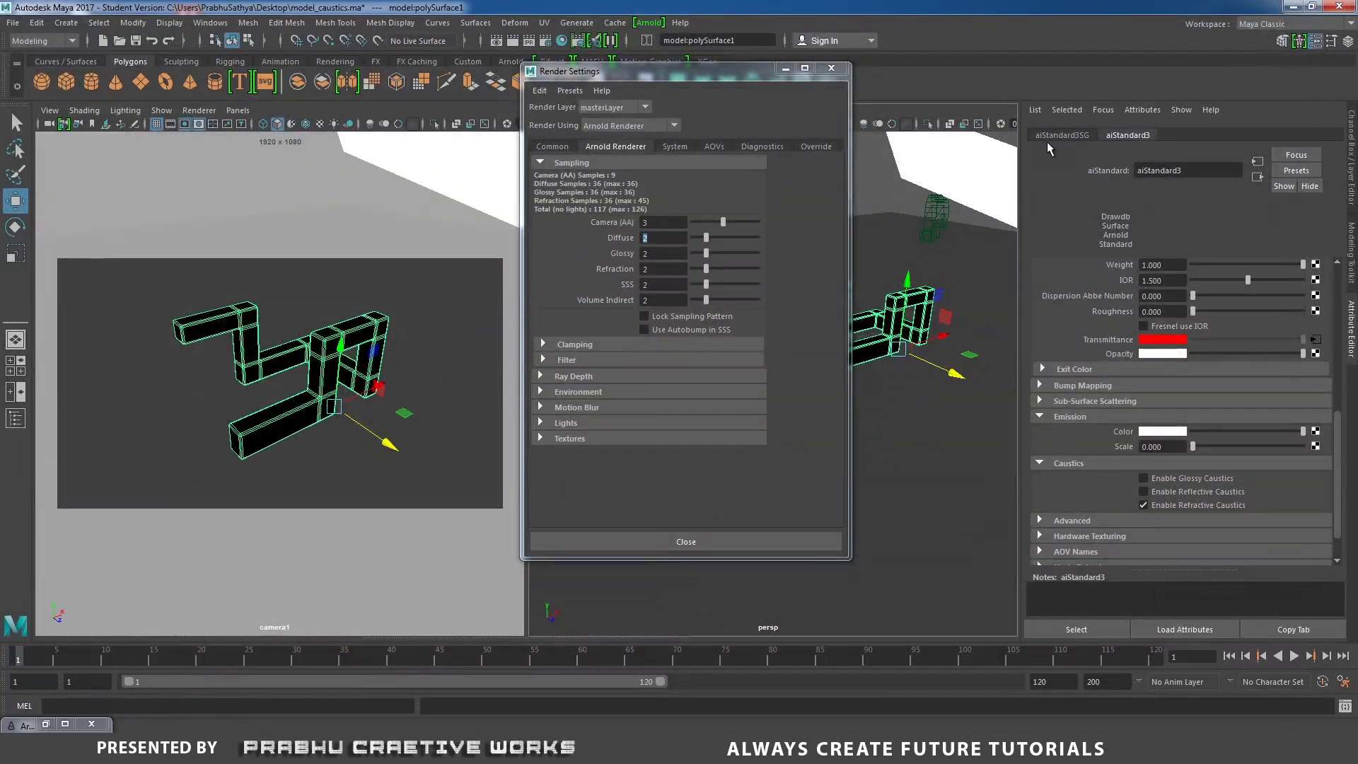
- Set the Arnold sampling to 6 for Diffuse, 6 for Glossy and 4 for Camera (AA)
click(630, 242)
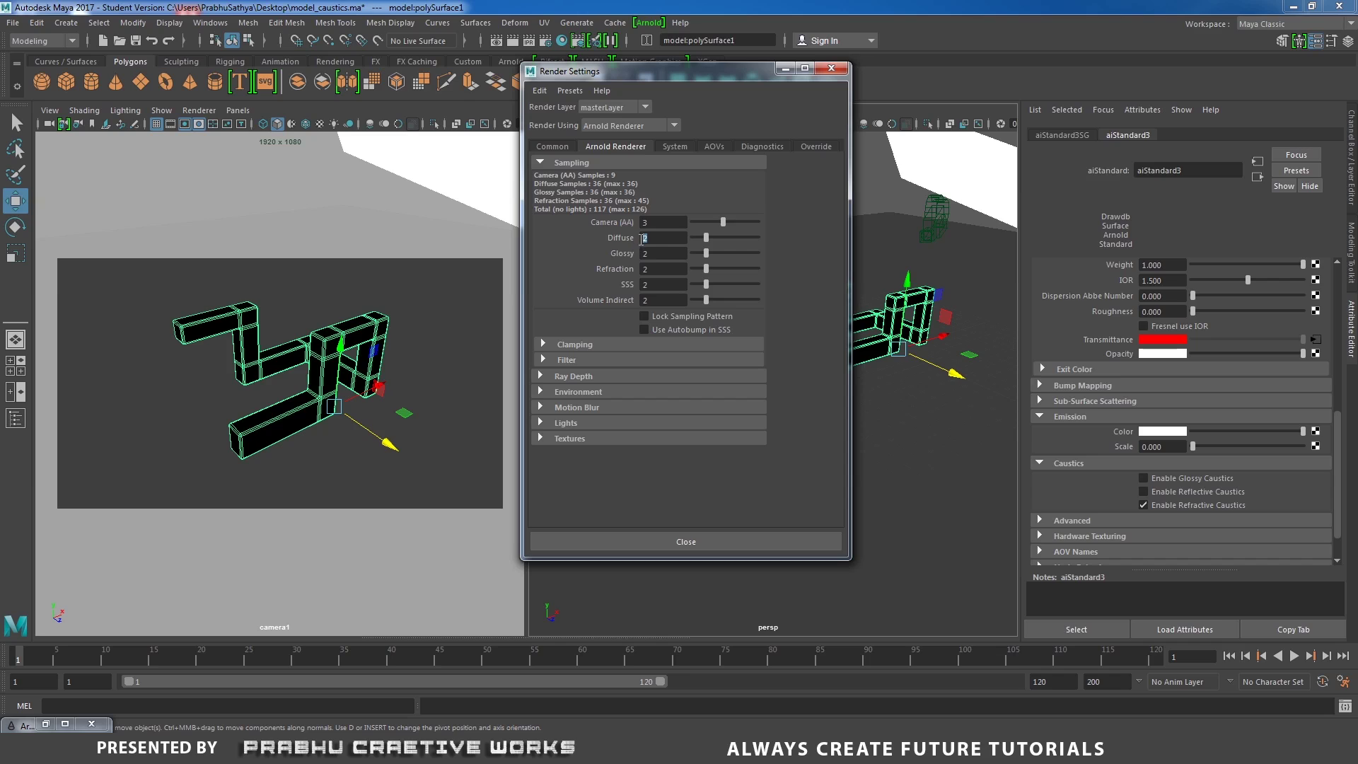
text(6)
key(Return)
double_click(671, 258)
text(6)
key(Return)
double_click(664, 222)
text(4)
key(Return)
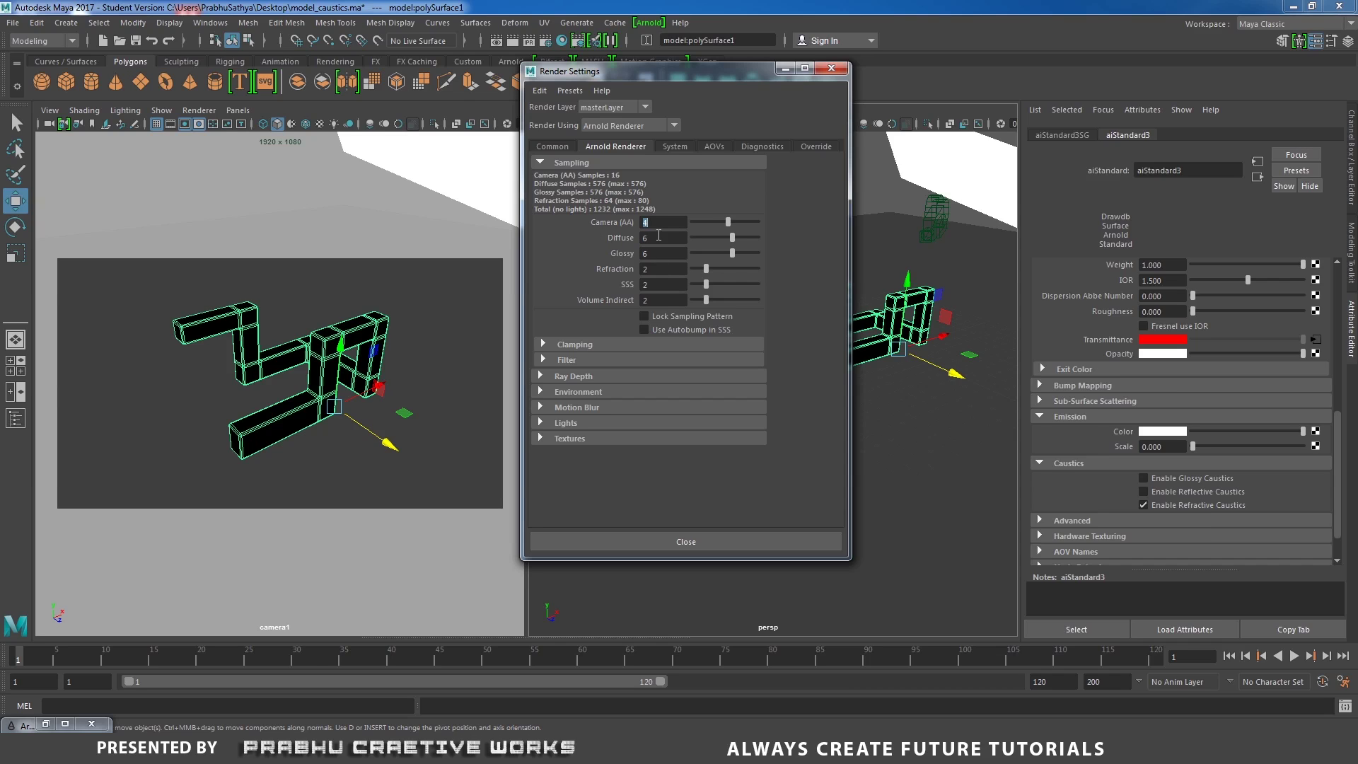
key(Tab)
key(Tab)
double_click(648, 238)
double_click(640, 239)
- Render the beam in the Arnold RenderView at 1920x1080 and inspect the caustics around its lower arm
click(45, 725)
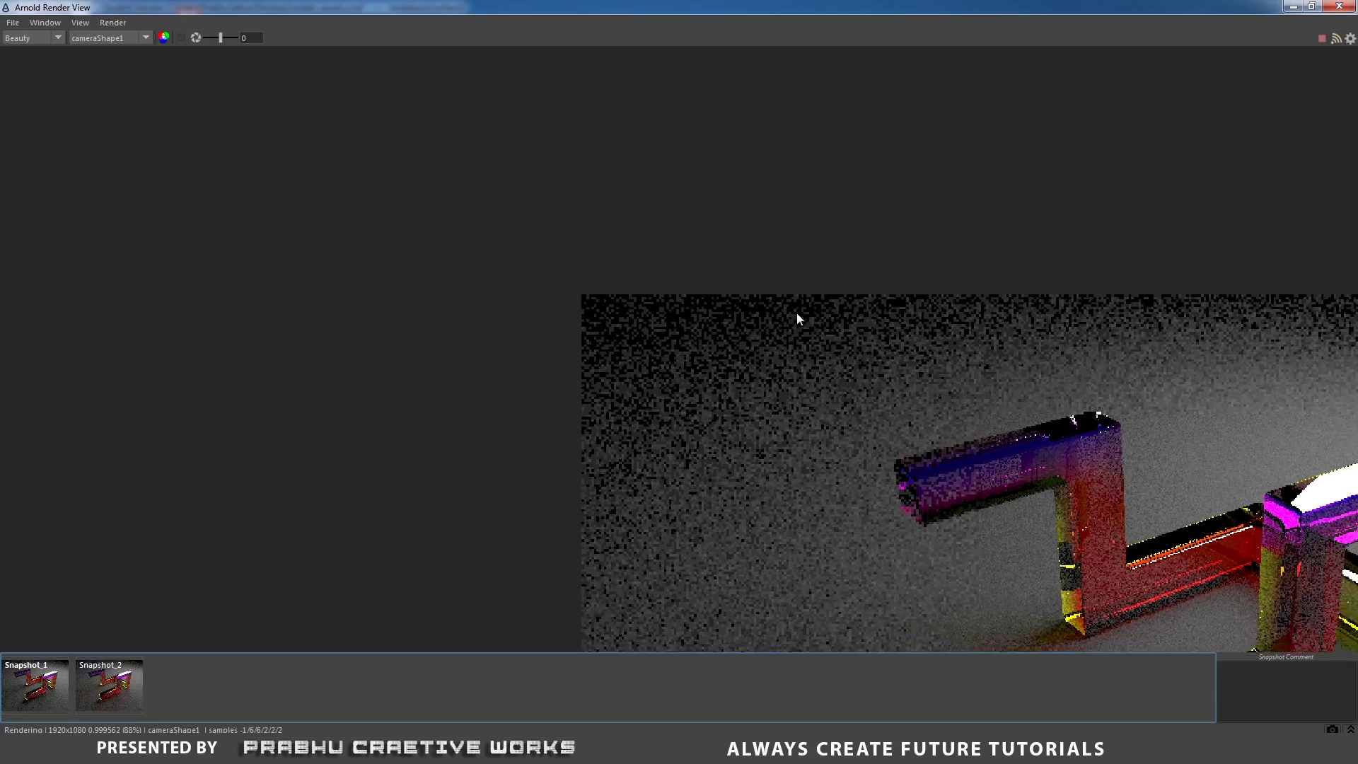
scroll(798, 316, down, 3)
middle_drag(674, 303, 570, 275)
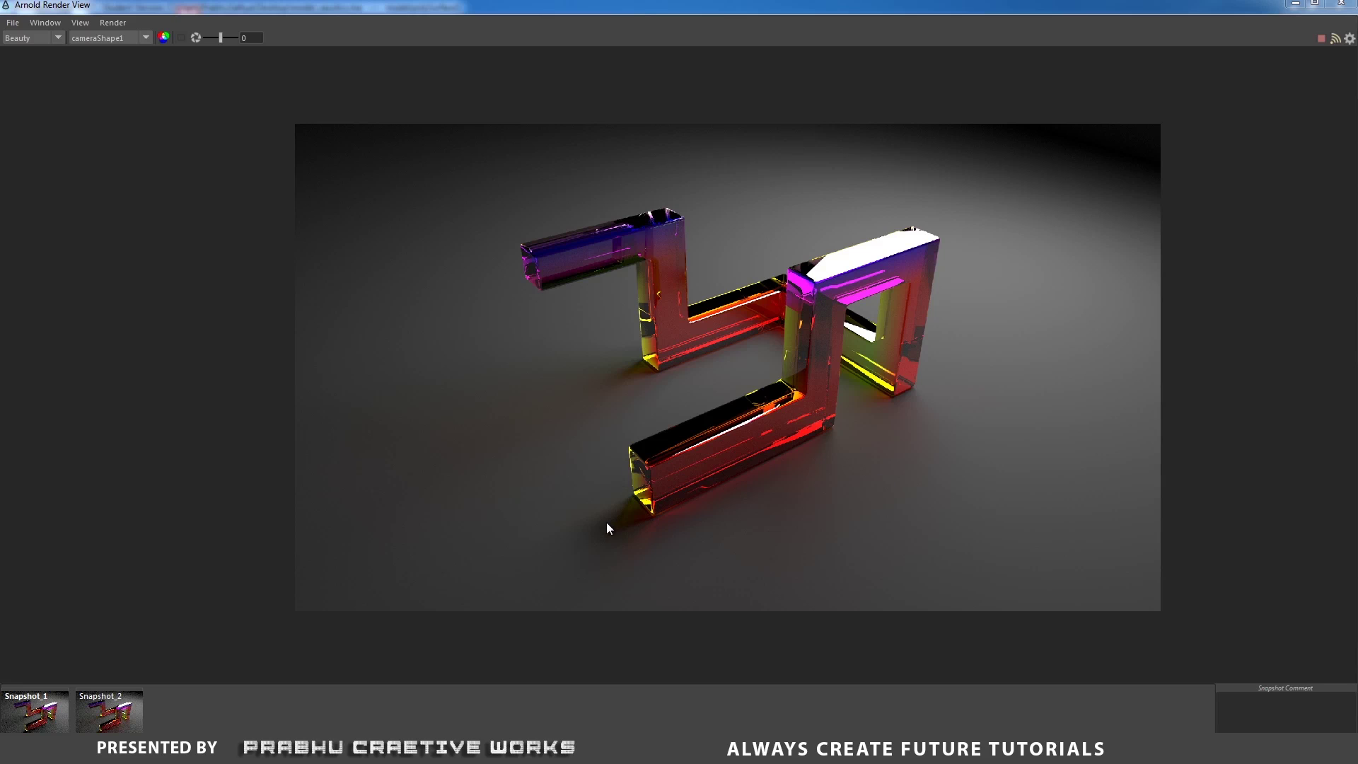
scroll(708, 432, up, 1)
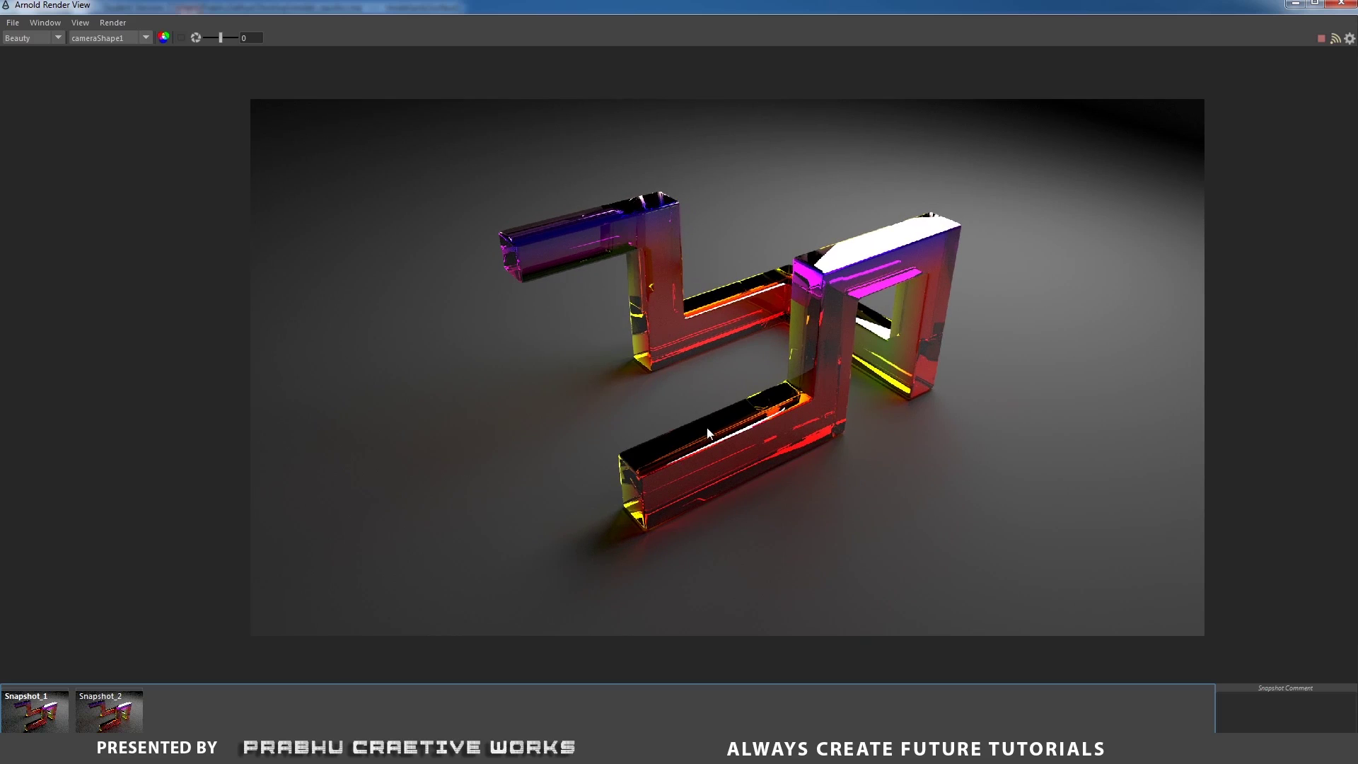
middle_drag(707, 428, 718, 368)
scroll(718, 368, up, 1)
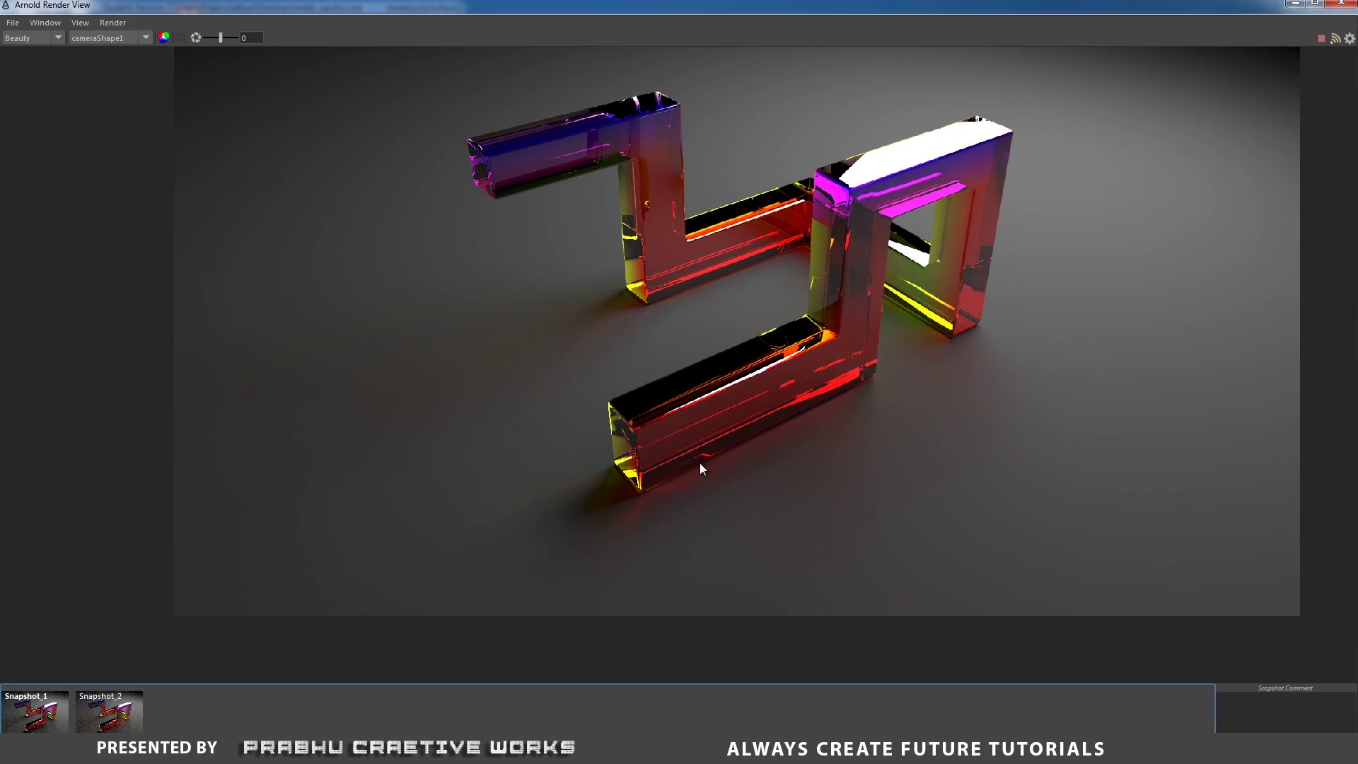
scroll(699, 463, up, 1)
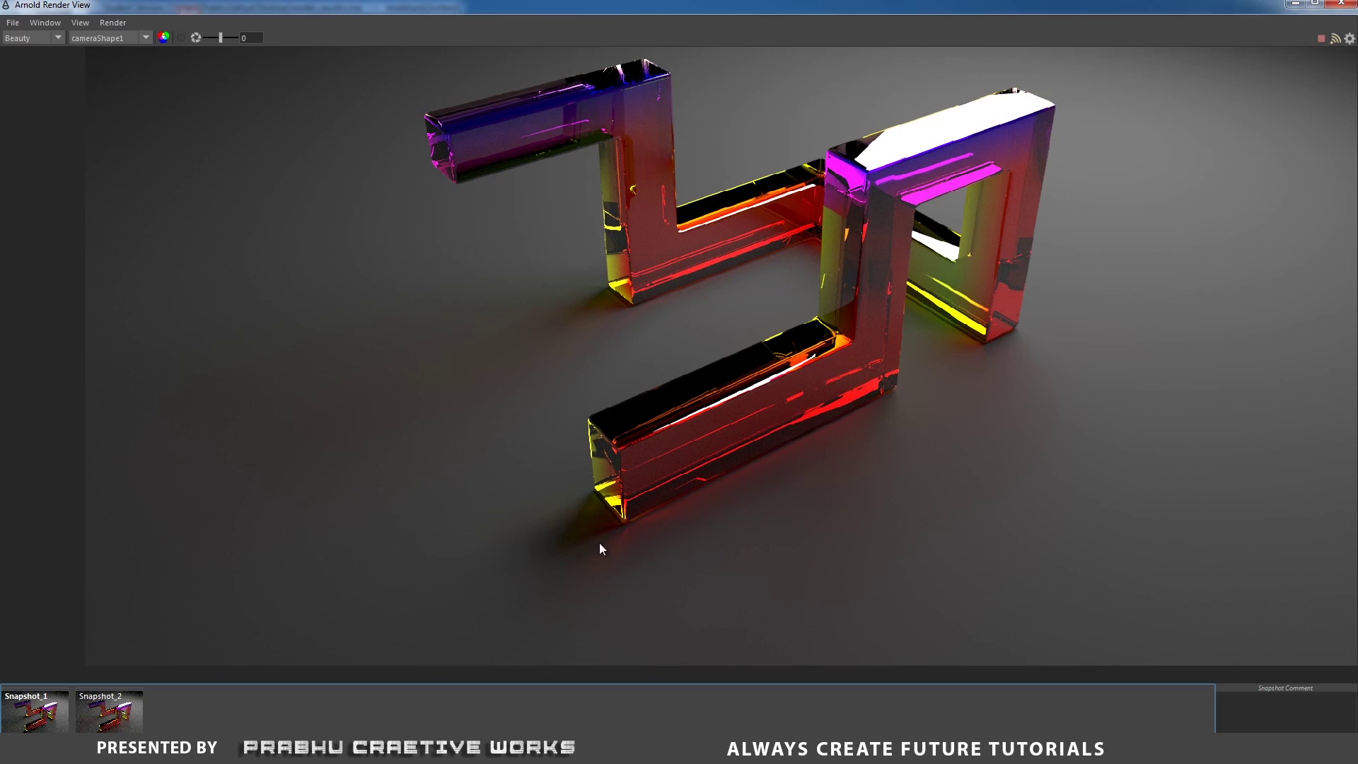